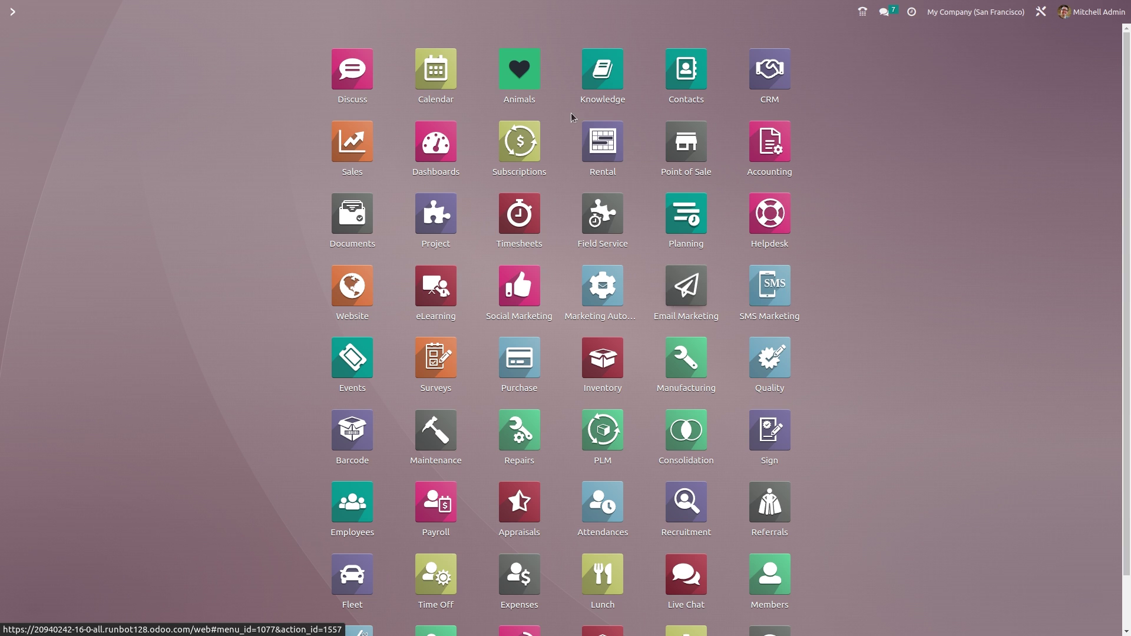
Open the Calendar app on its weekly meetings view
left_click(455, 78)
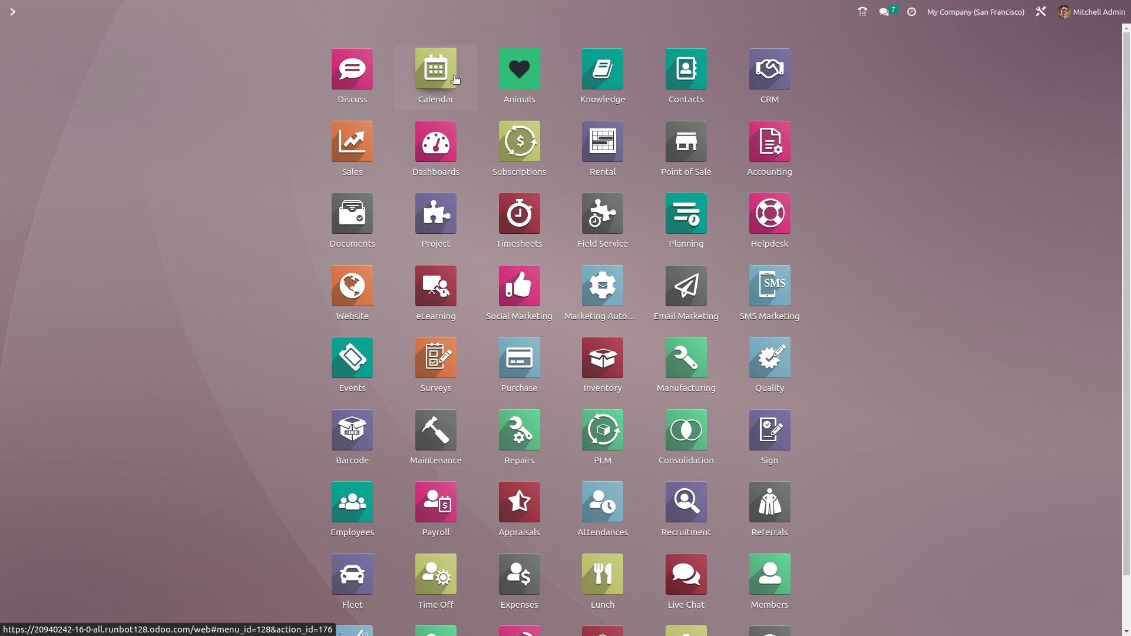
scroll(515, 309, "up", 3)
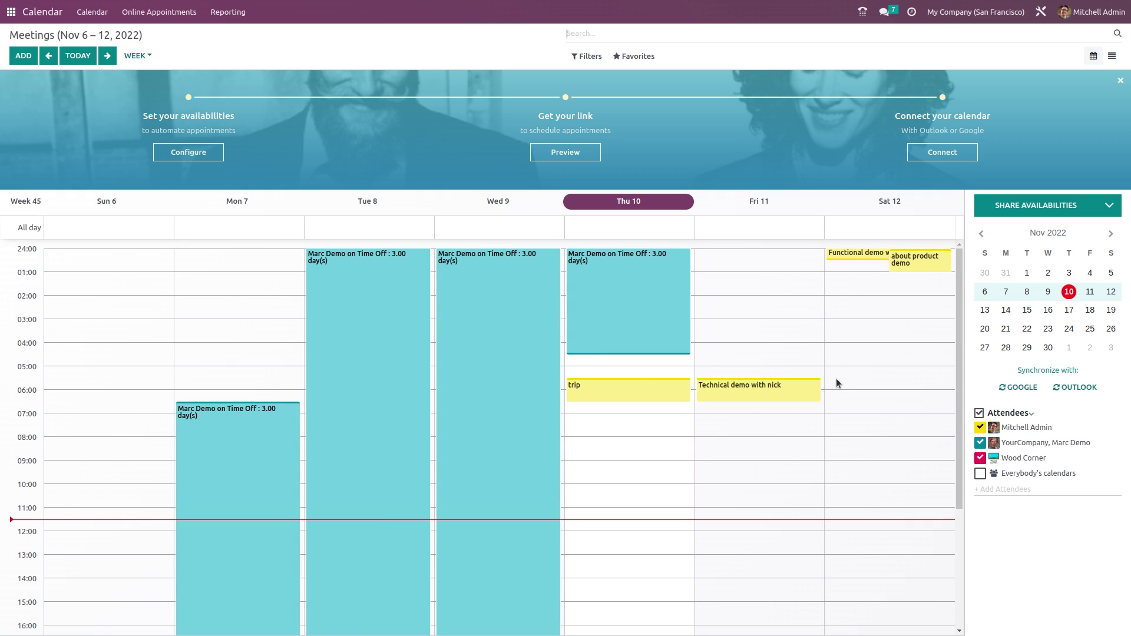
mouse_move(981, 431)
Start a new meeting with the subject 'Business Lunch'
left_click(18, 56)
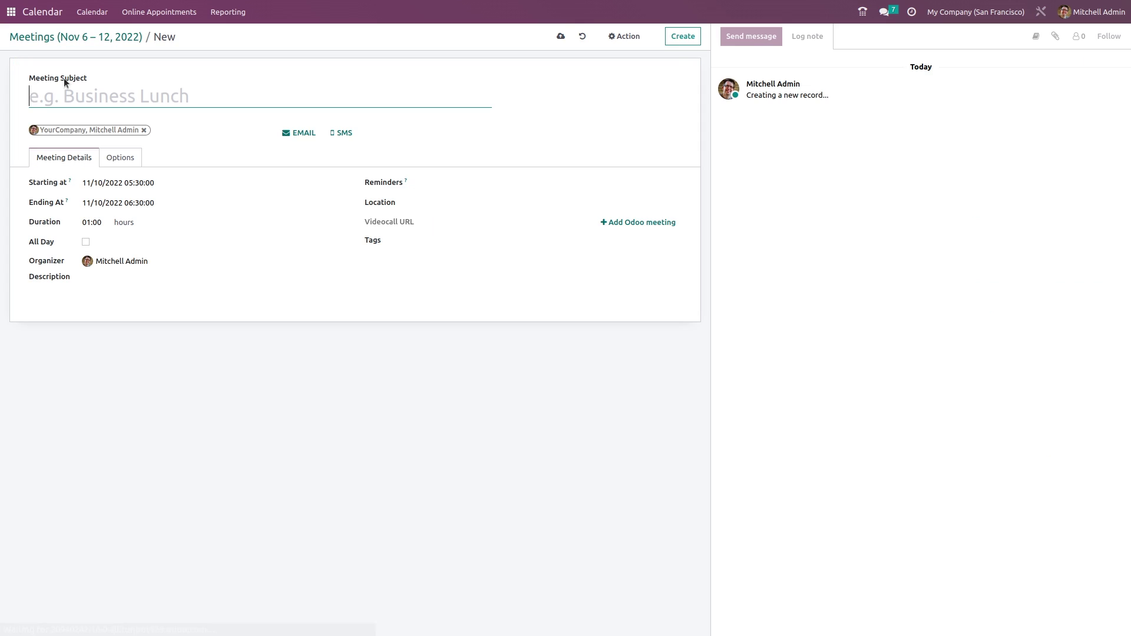
type("Bu")
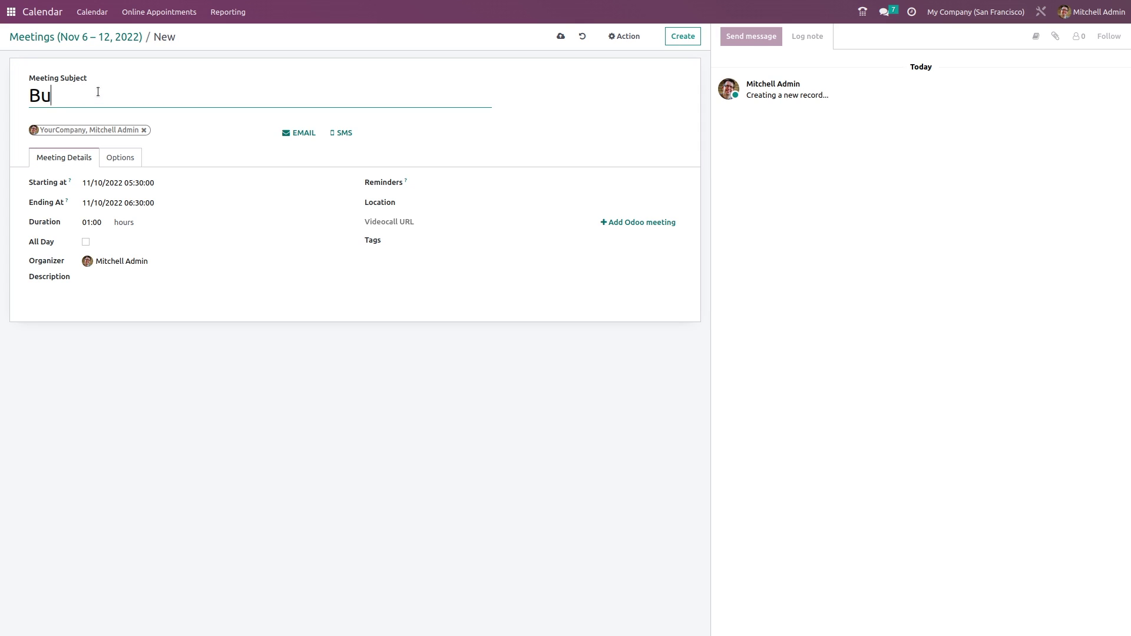
type("isness")
key("BackSpace")
key("BackSpace")
key("BackSpace")
key("BackSpace")
key("BackSpace")
key("BackSpace")
key("BackSpace")
key("BackSpace")
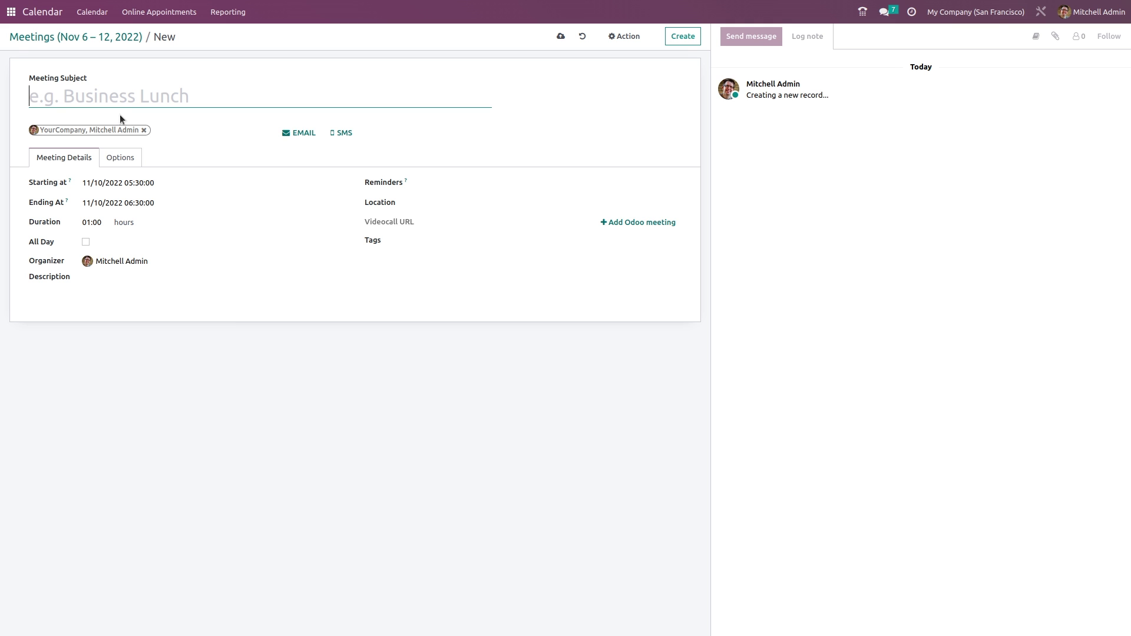
type("Busi")
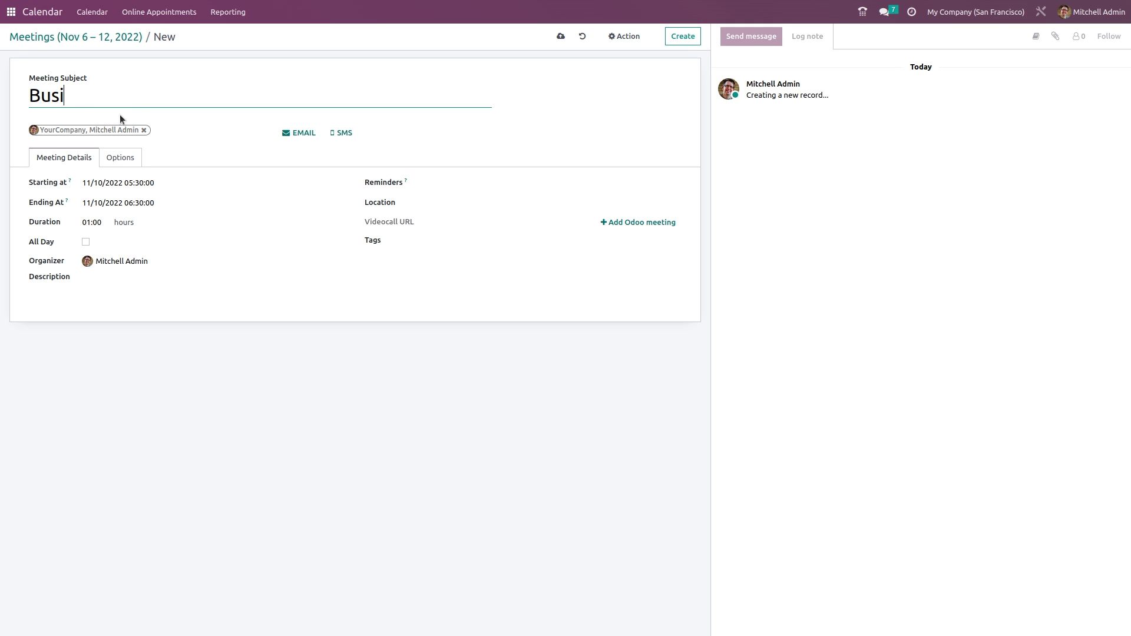
type("ness Lunch")
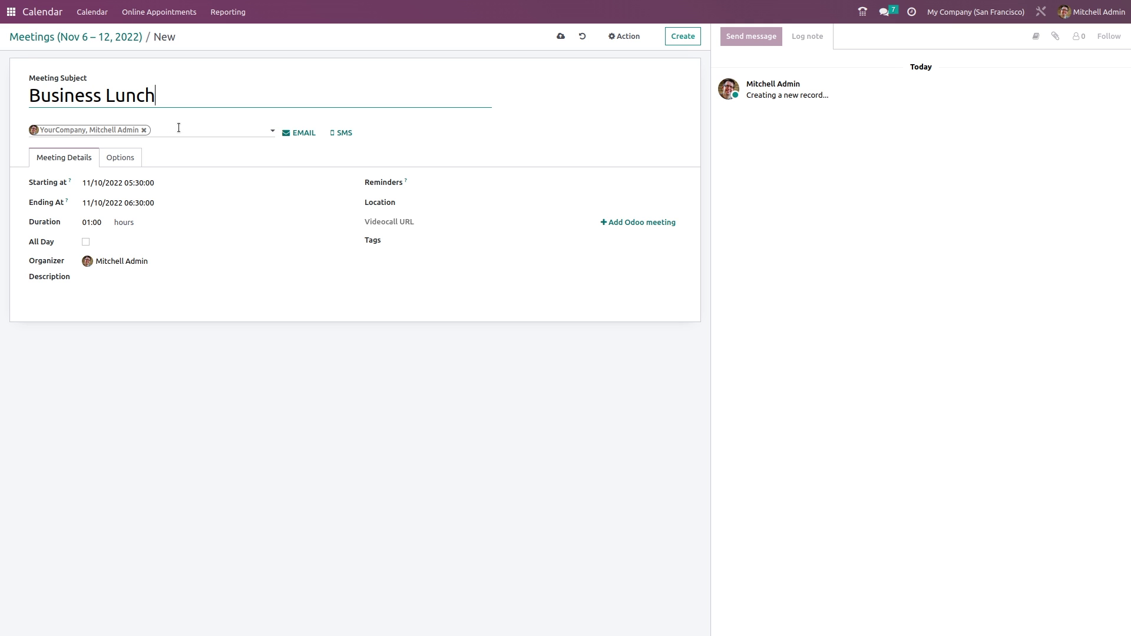
Set the attendees to the company admin plus a second contact, removing the duplicate admin
left_click(143, 130)
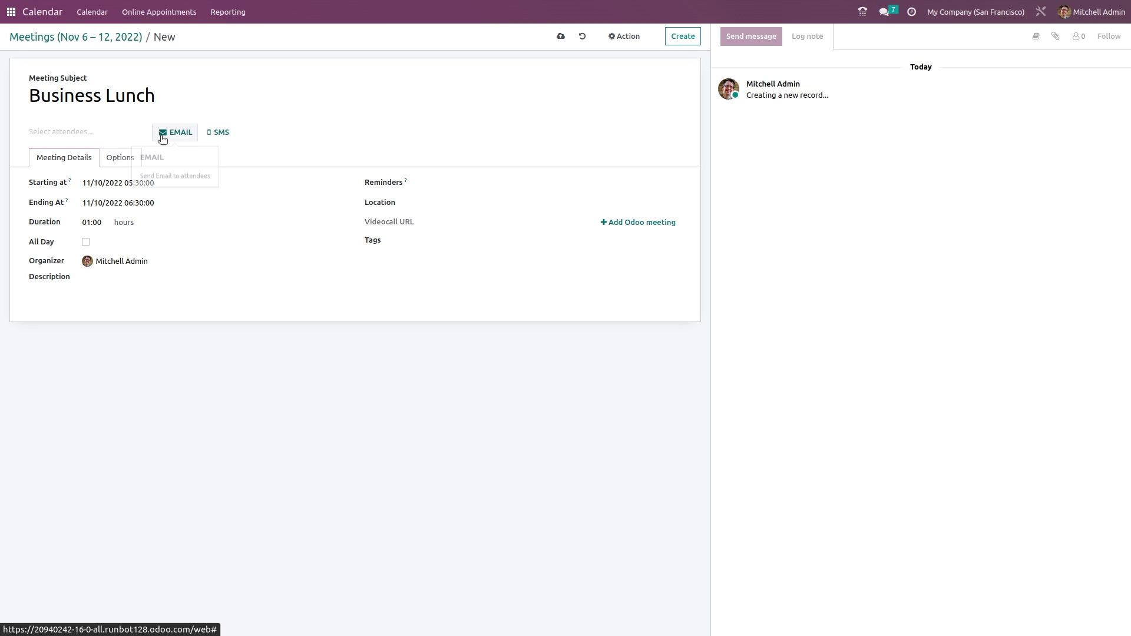
left_click(112, 129)
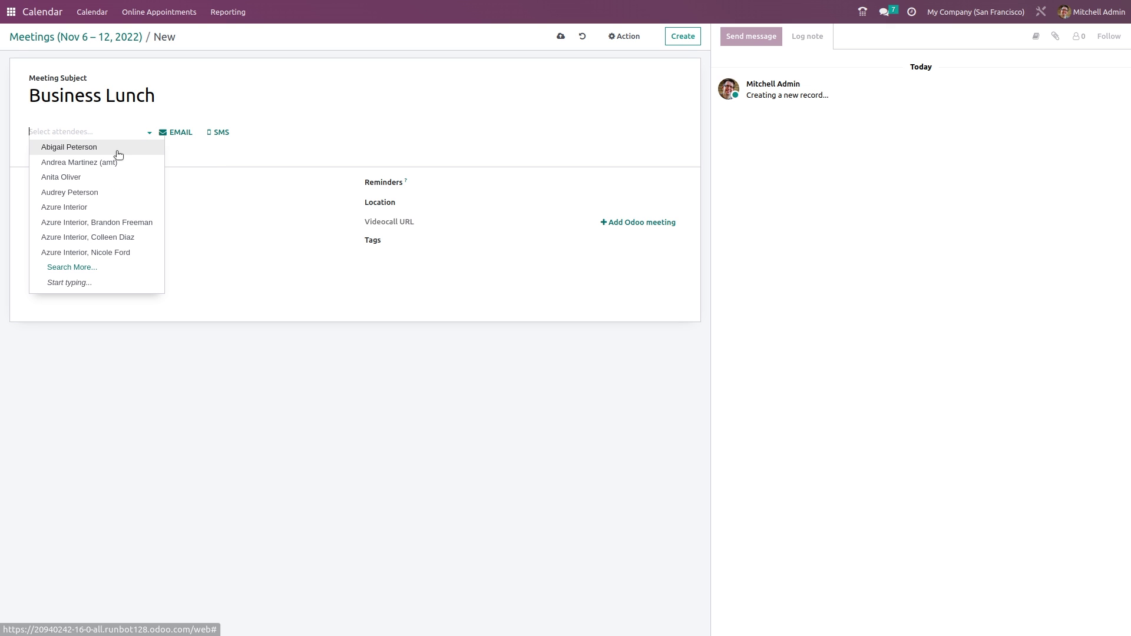
type("mit")
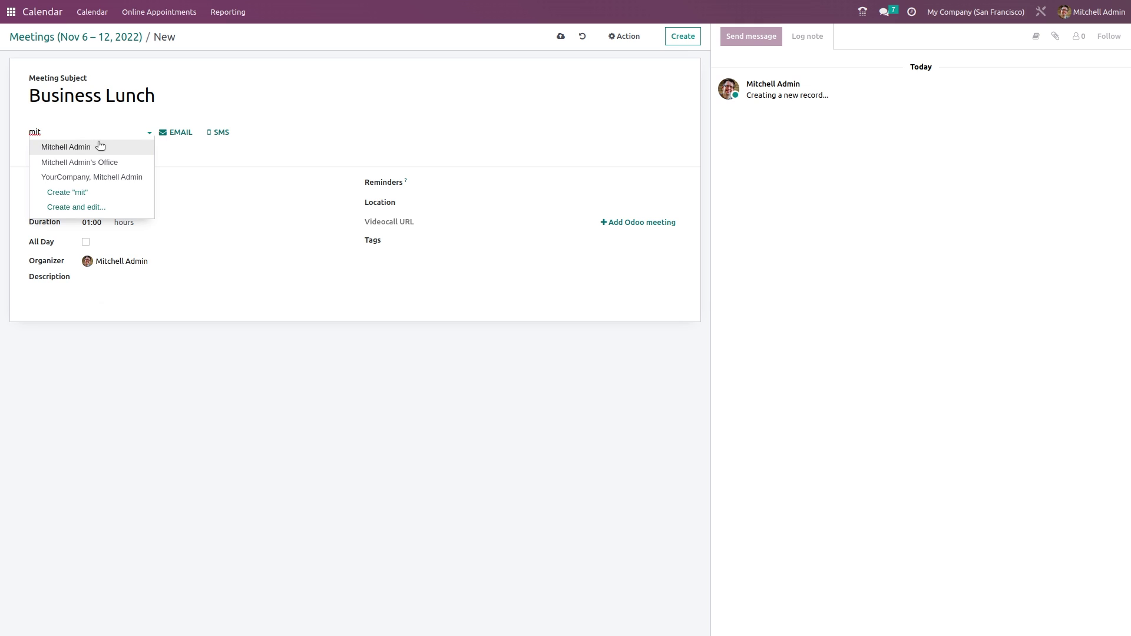
left_click(99, 145)
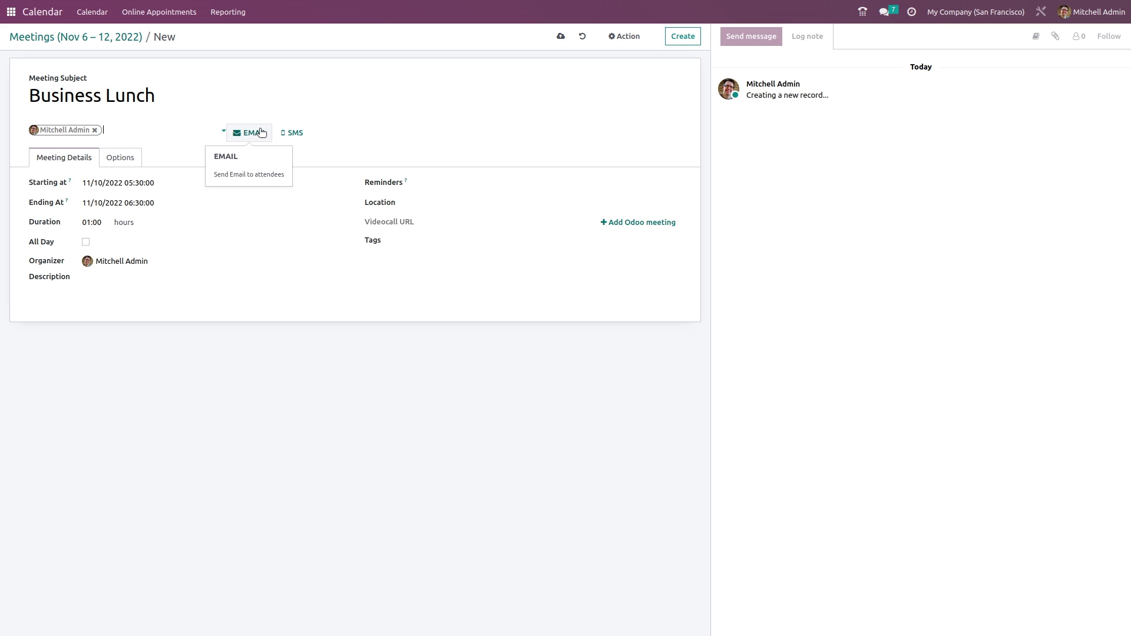
left_click(152, 128)
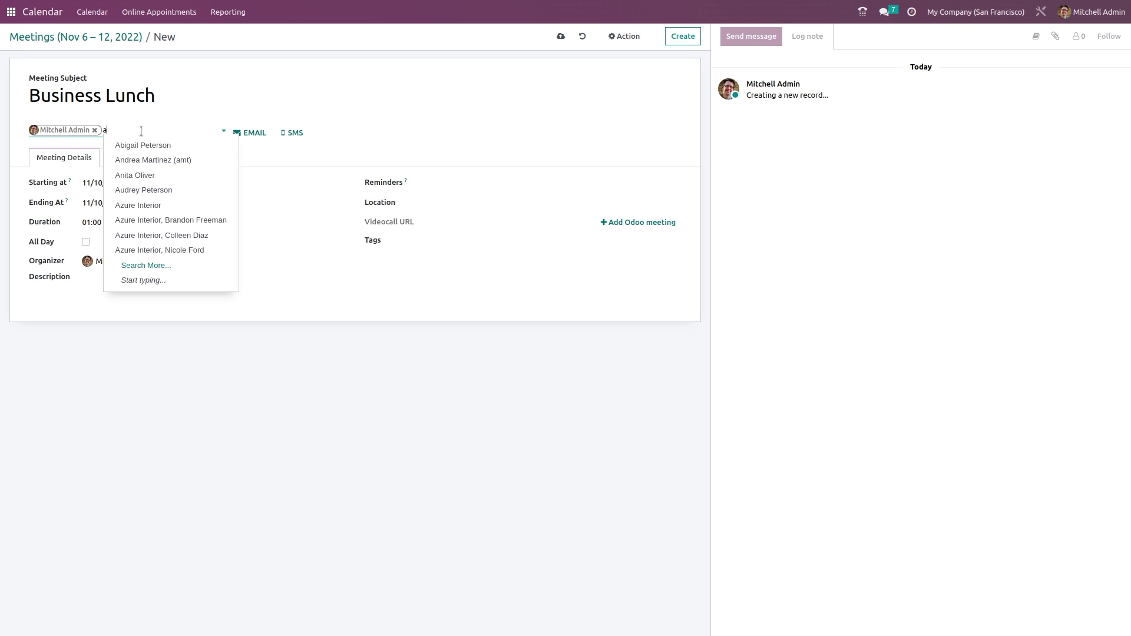
type("mit")
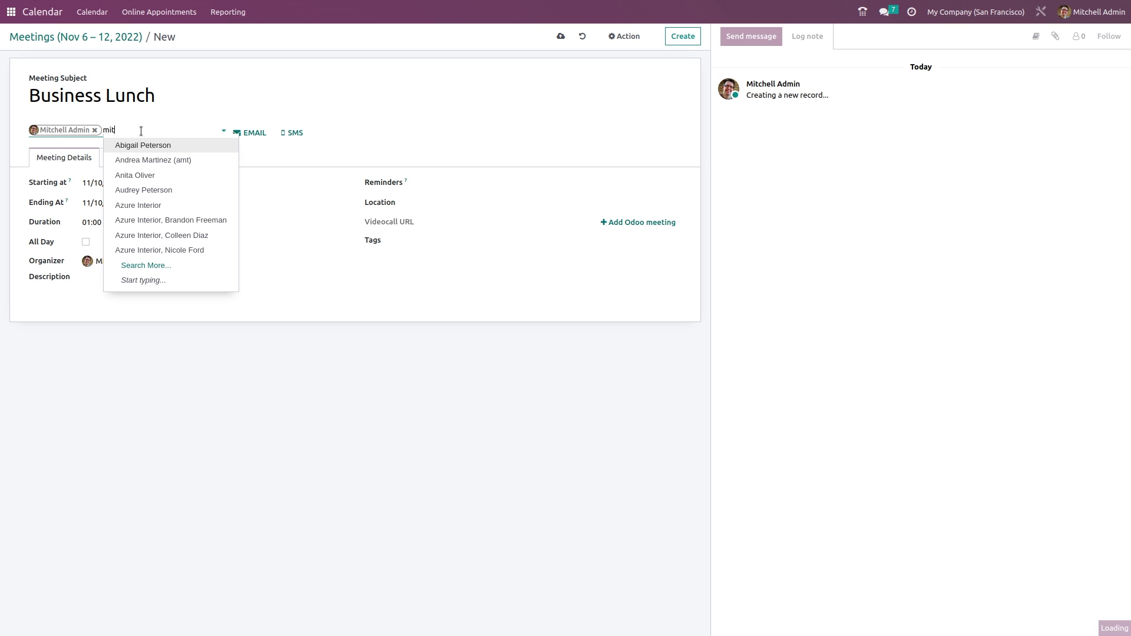
left_click(156, 165)
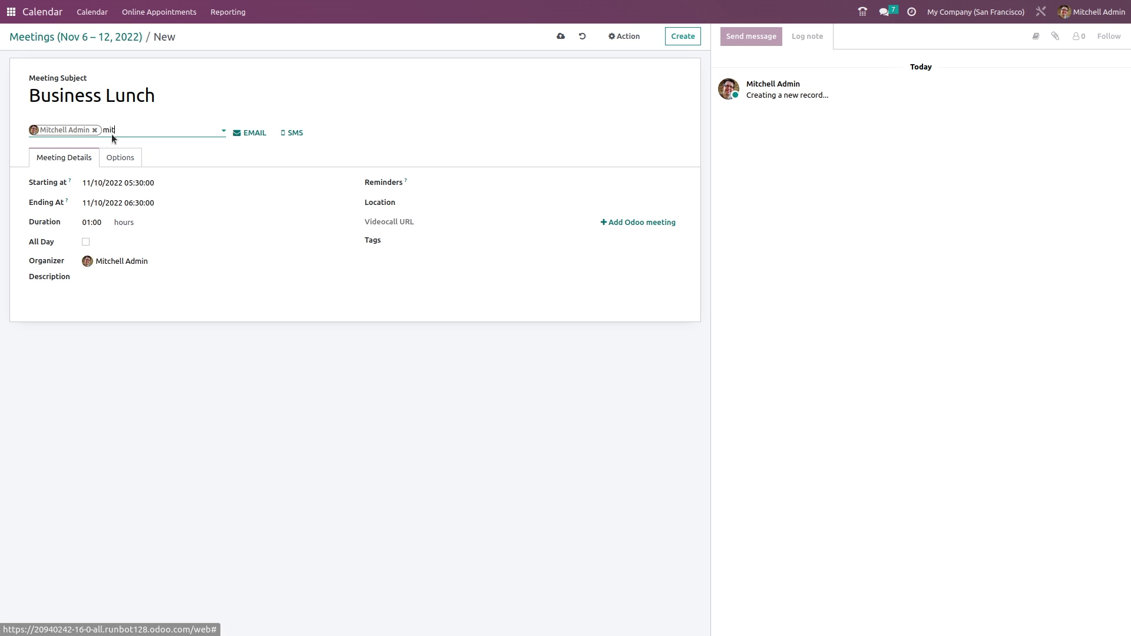
left_click(94, 130)
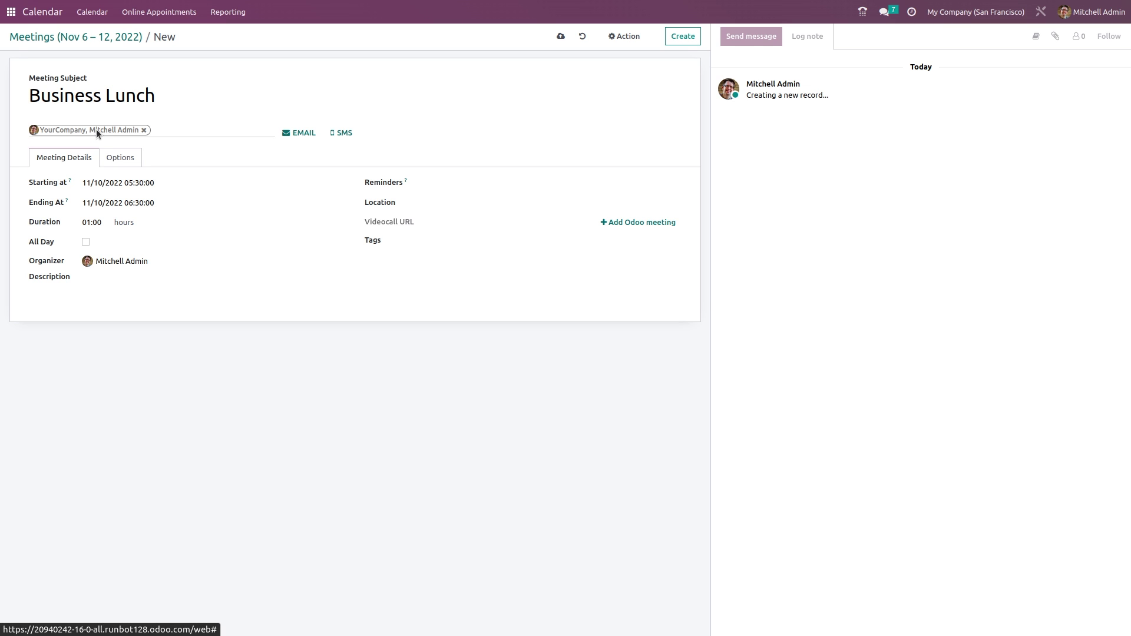
left_click(159, 128)
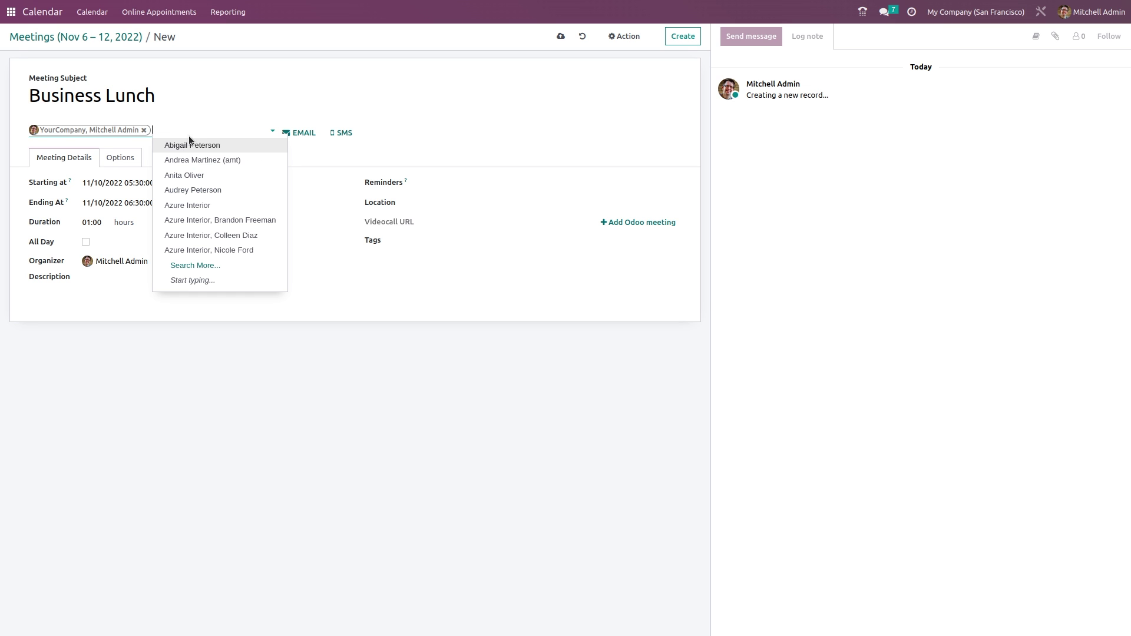
left_click(203, 146)
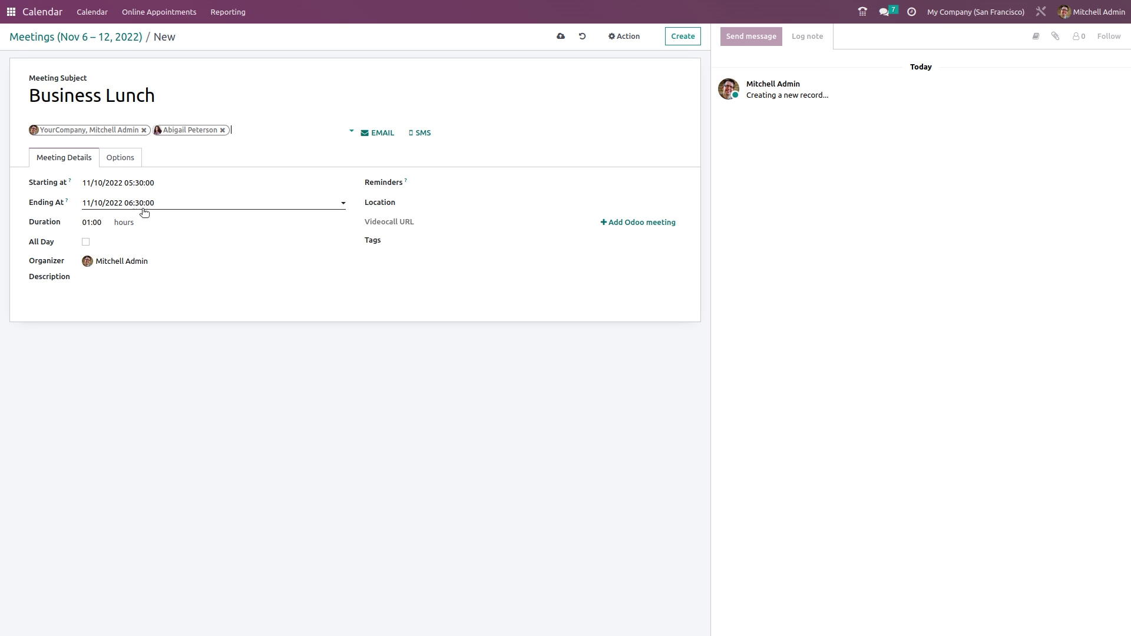
Leave All Day off and enter the description 'this is a business meeting'
left_click(86, 241)
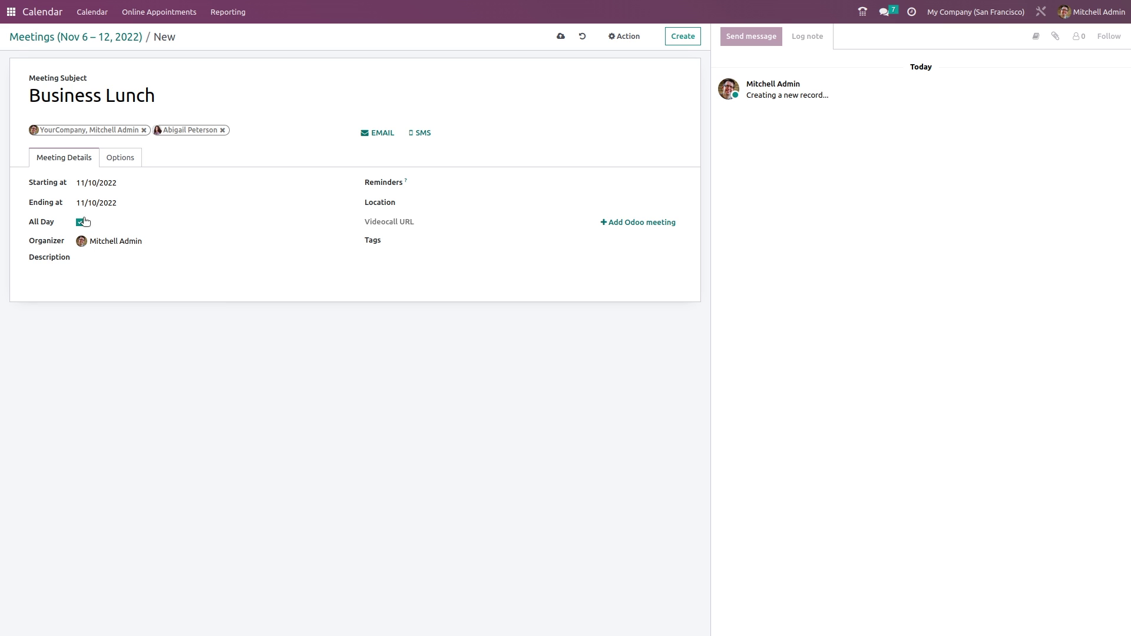
left_click(81, 223)
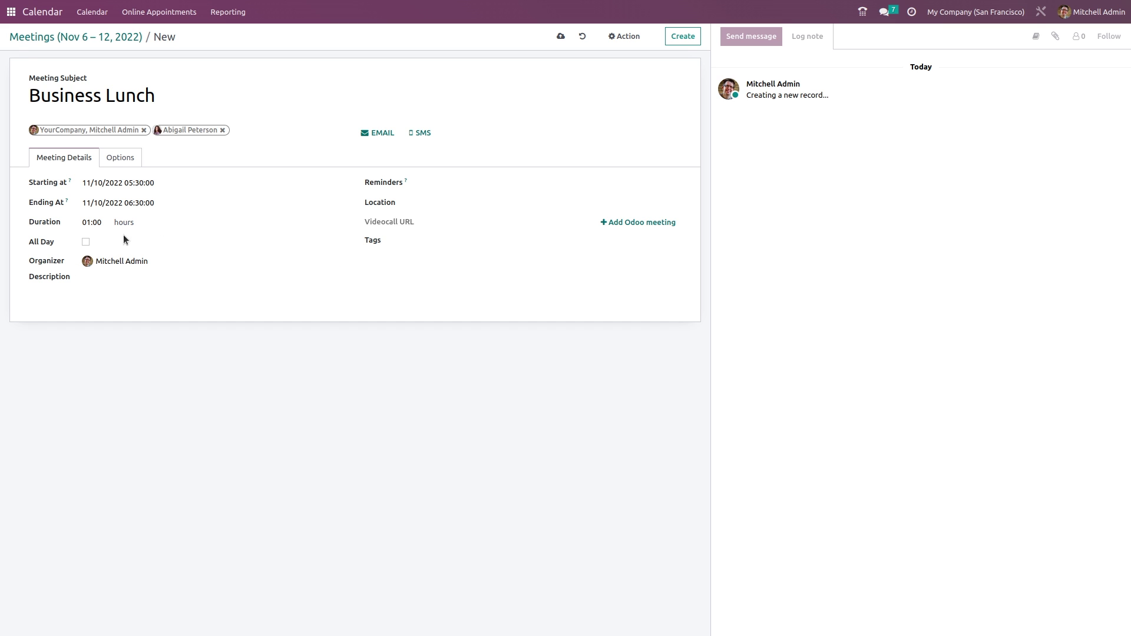
left_click(131, 278)
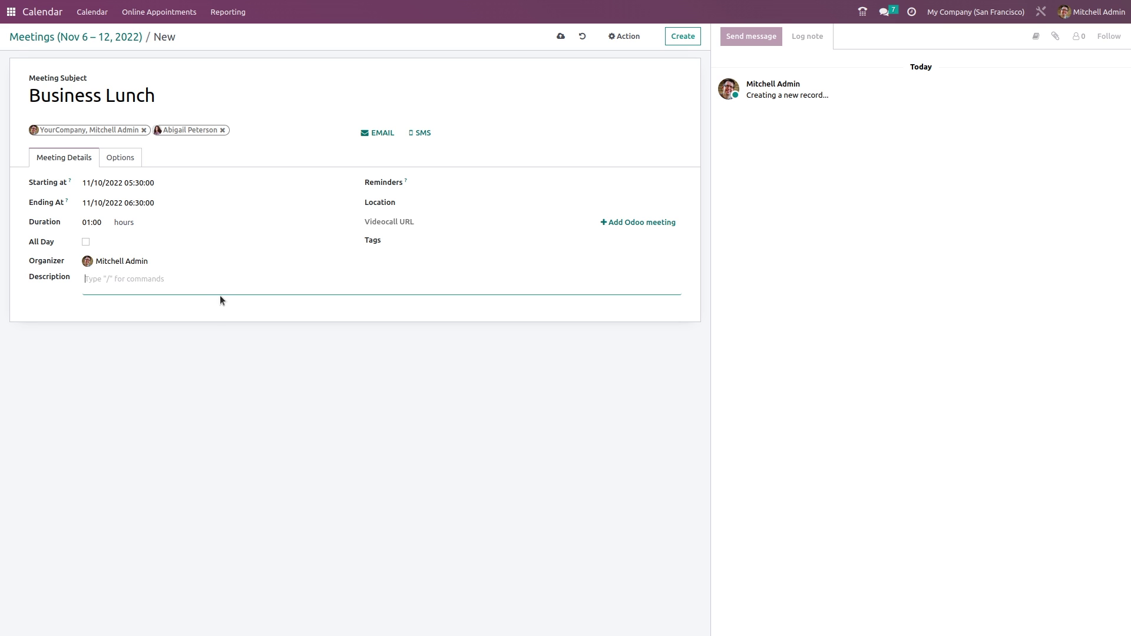
type("this is a buis")
key("BackSpace")
type("siness me")
type("t")
type("ting")
Add a 3-hour email reminder and a 1-hour SMS reminder to the meeting
left_click(465, 183)
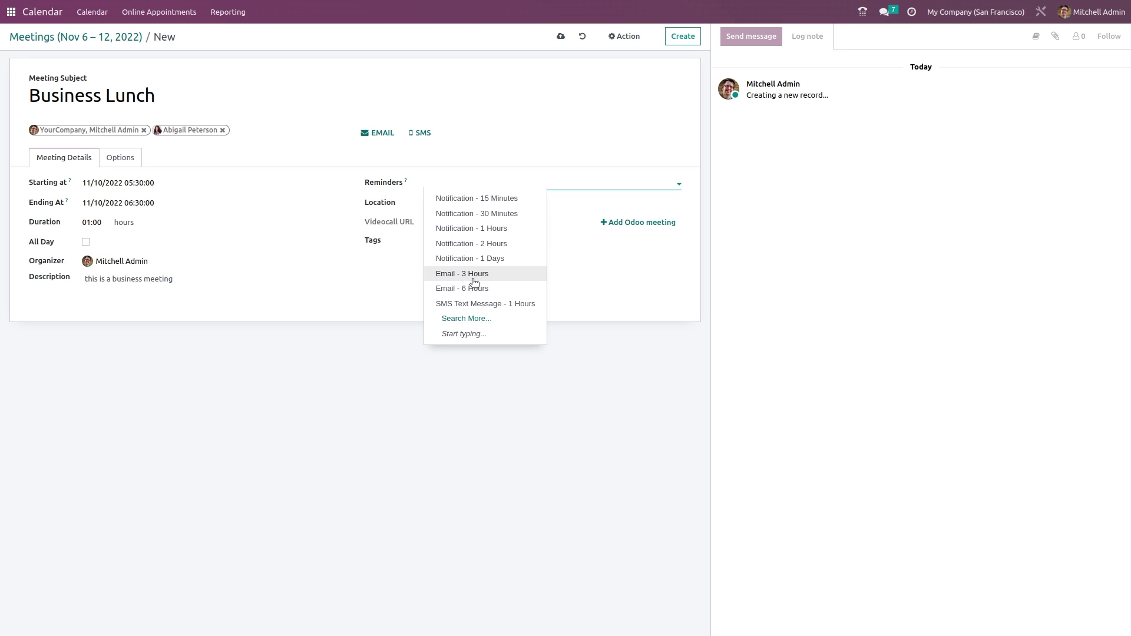
left_click(463, 171)
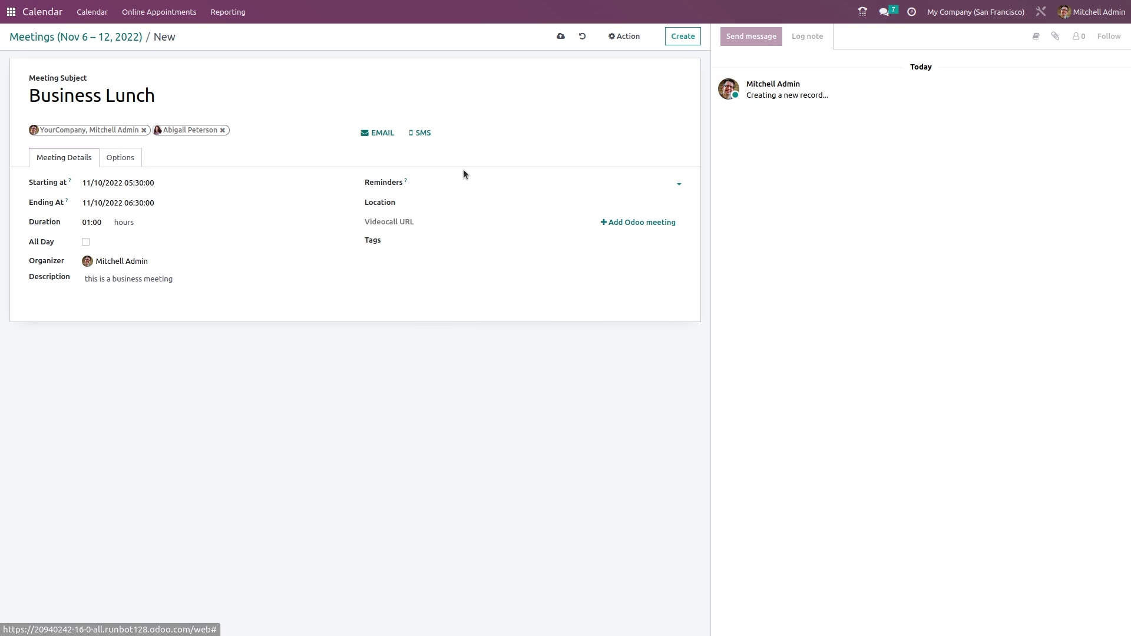
left_click(523, 183)
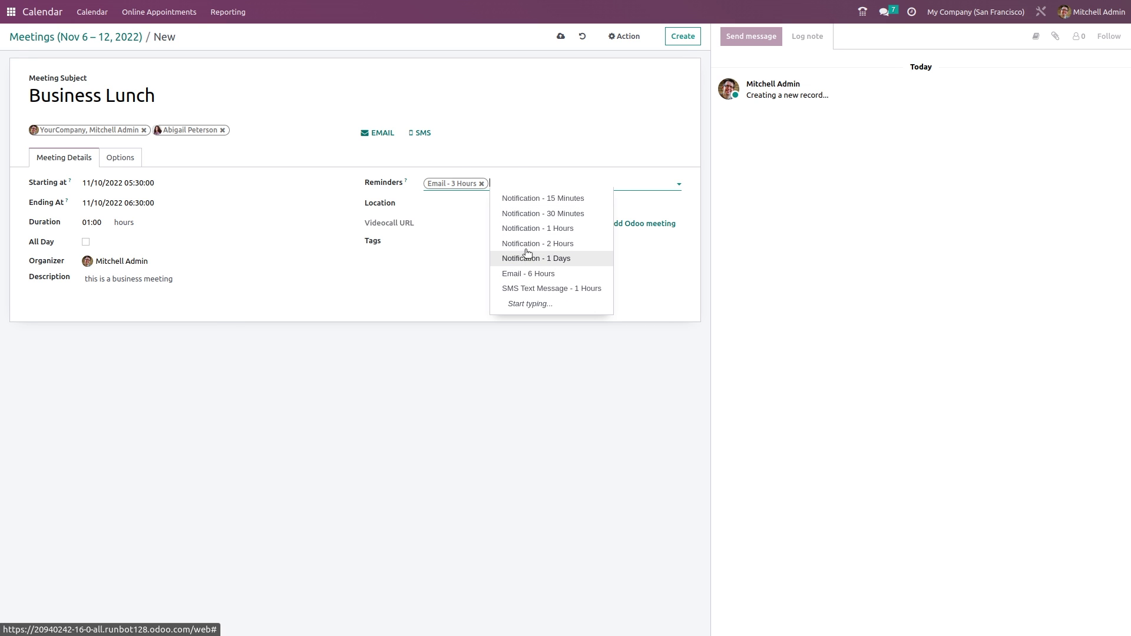
left_click(524, 290)
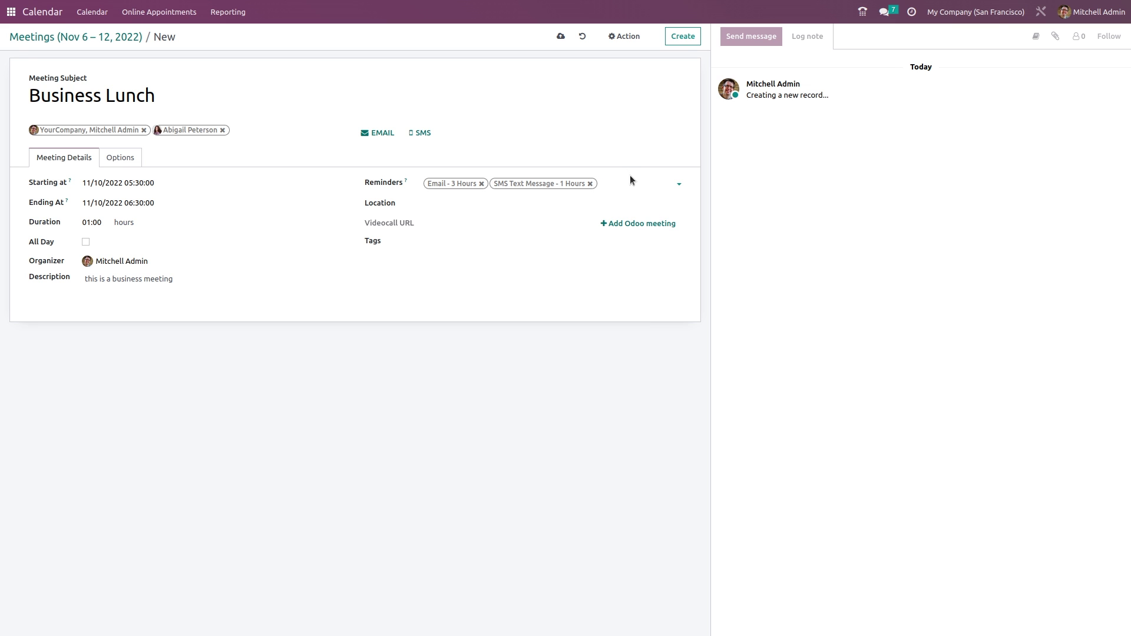
Generate a video call link and tag the meeting as Customer Meeting
left_click(484, 208)
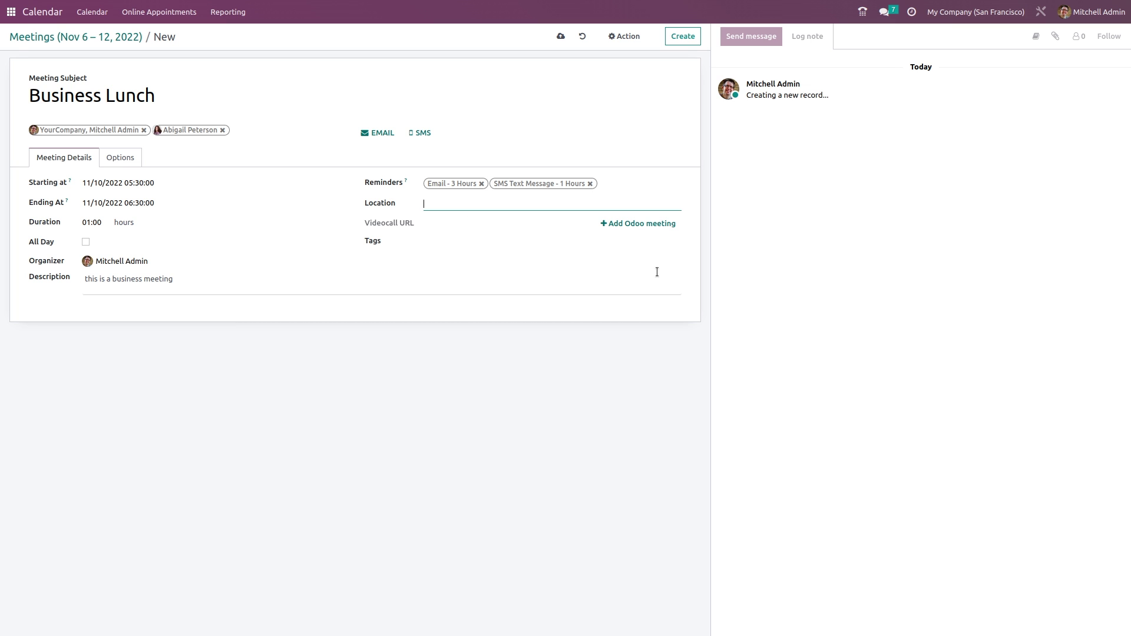
left_click(604, 226)
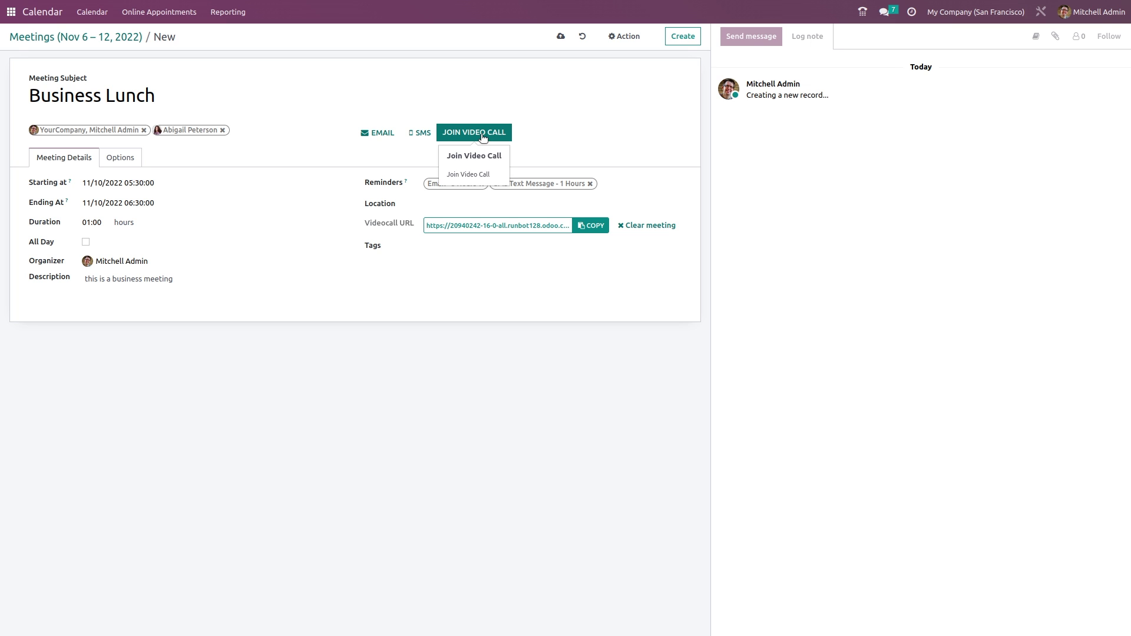
left_click(475, 244)
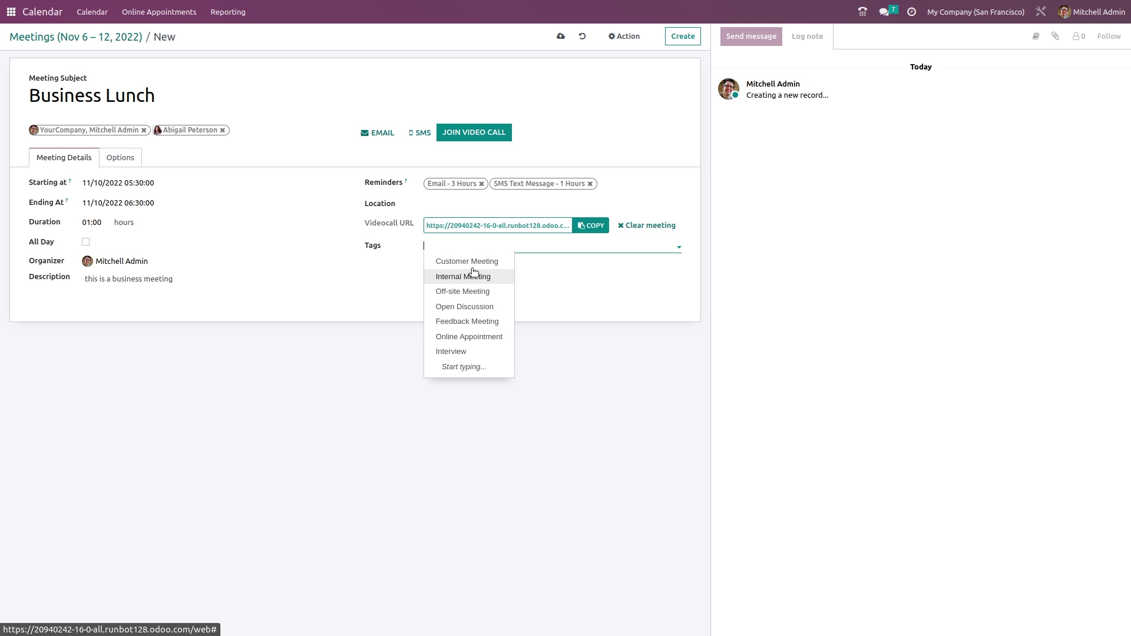
left_click(475, 268)
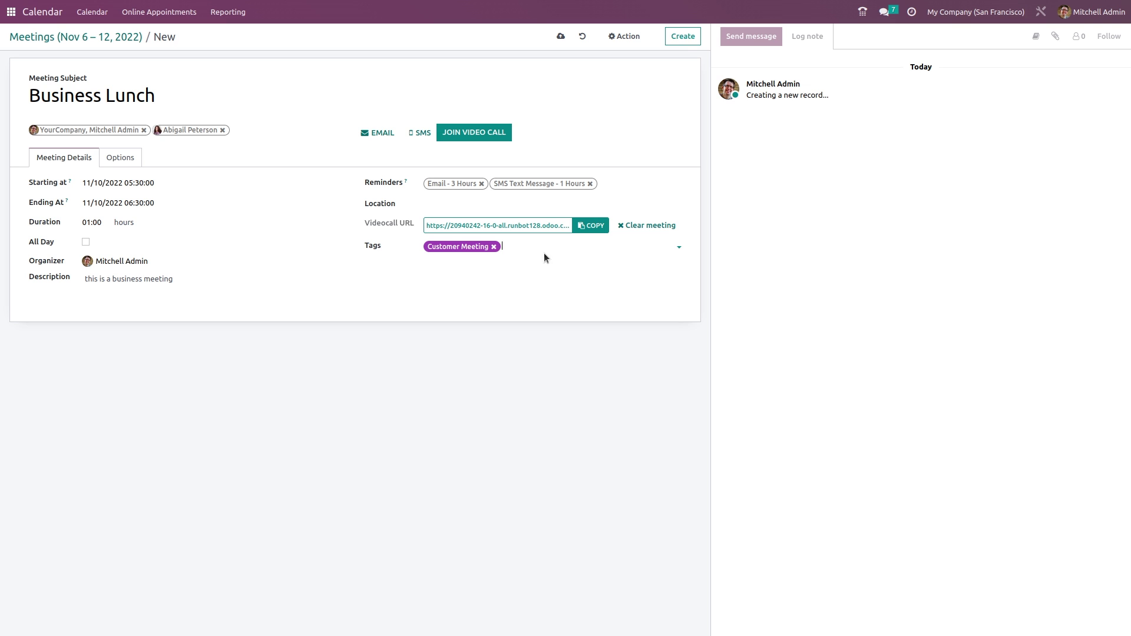
left_click(108, 157)
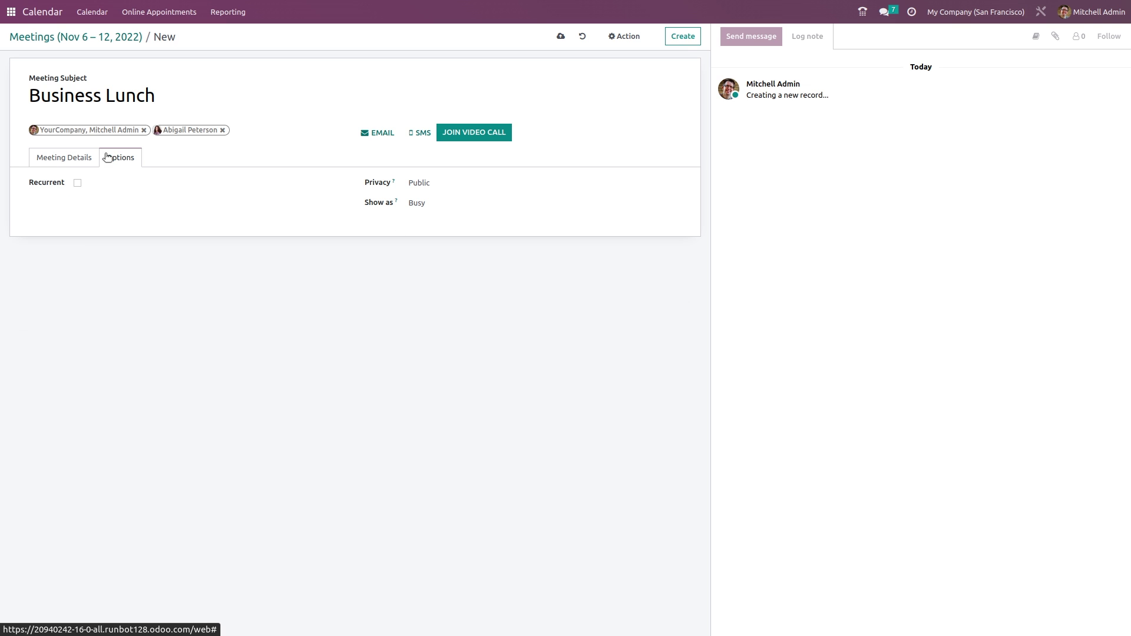
left_click(77, 183)
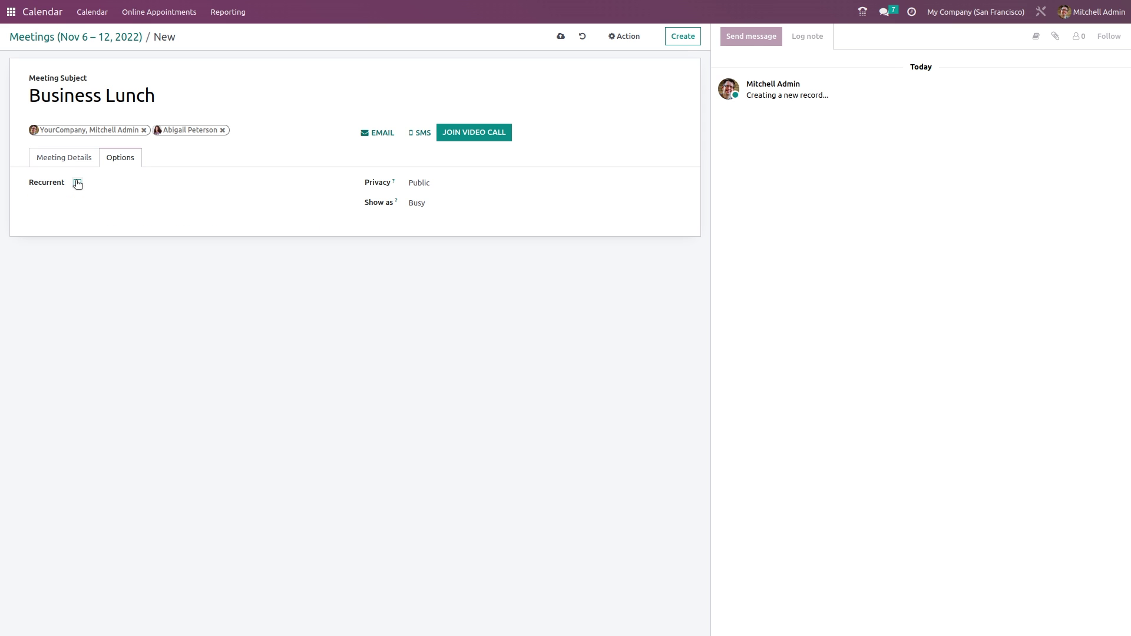
left_click(77, 183)
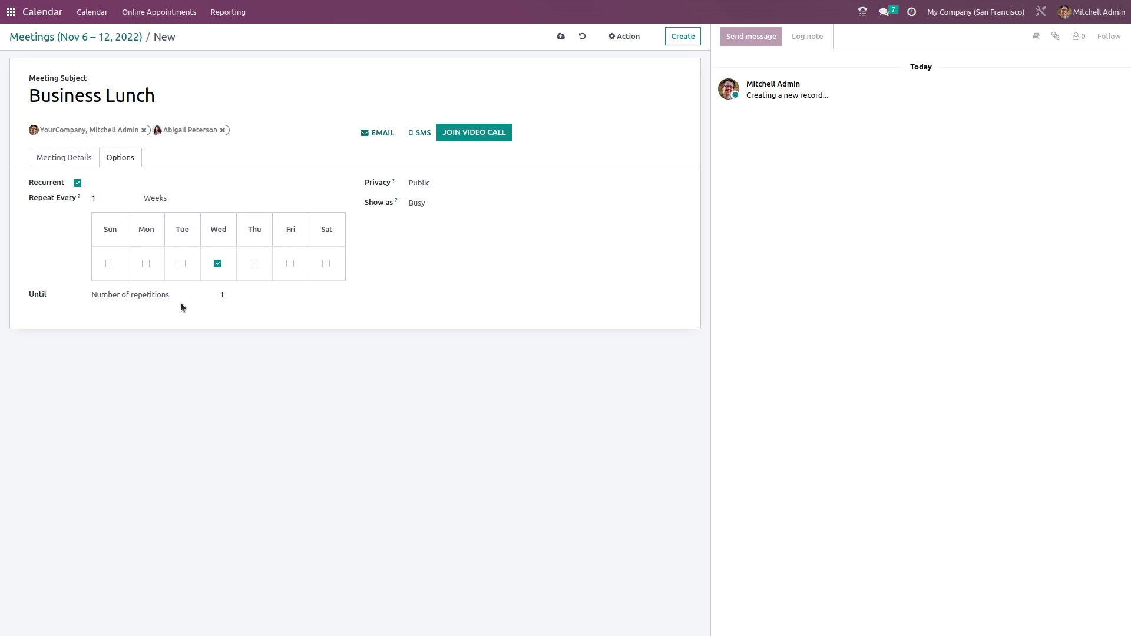
left_click(141, 296)
left_click(141, 297)
left_click(77, 183)
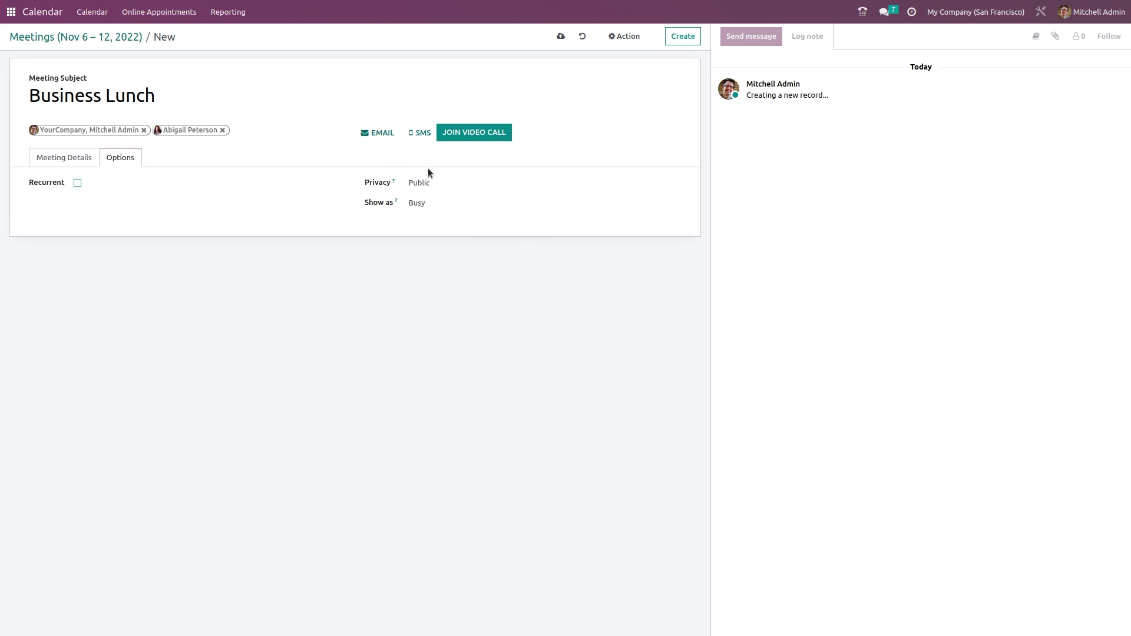
left_click(441, 185)
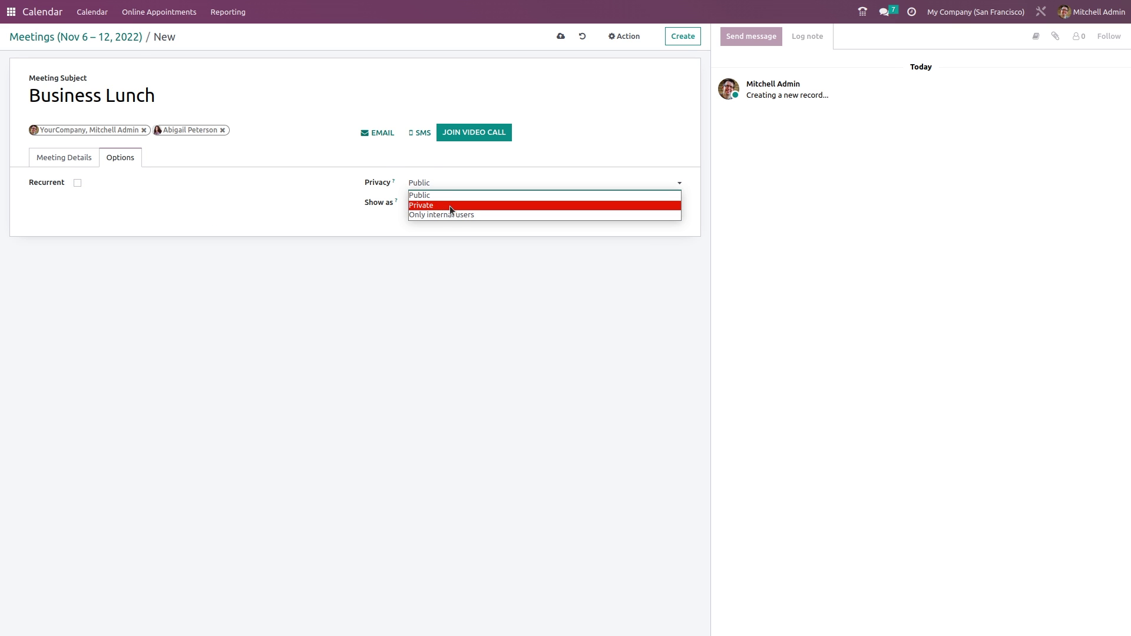
left_click(458, 229)
left_click(461, 205)
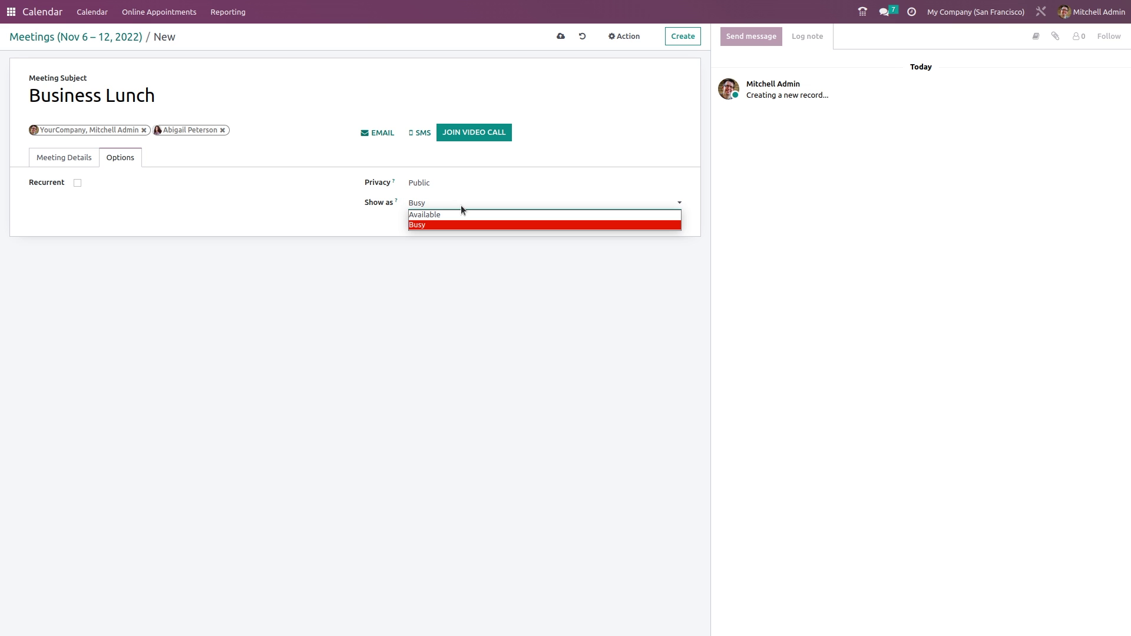
left_click(435, 225)
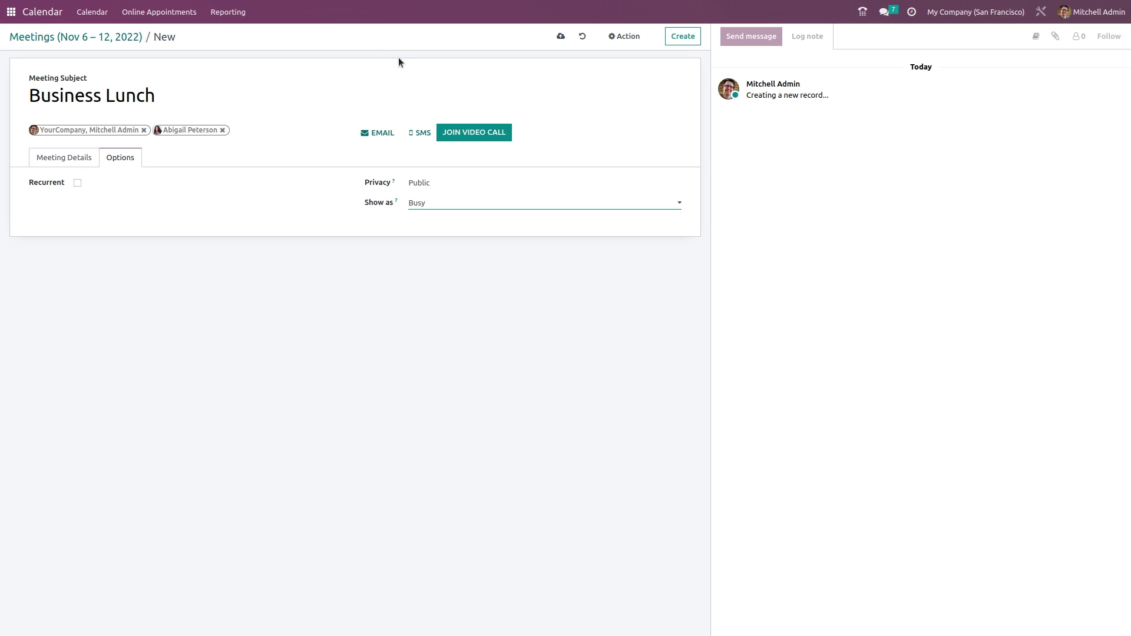
Save Business Lunch and stretch its Thursday Nov 10 block to end around 11:00
left_click(561, 37)
left_click(561, 38)
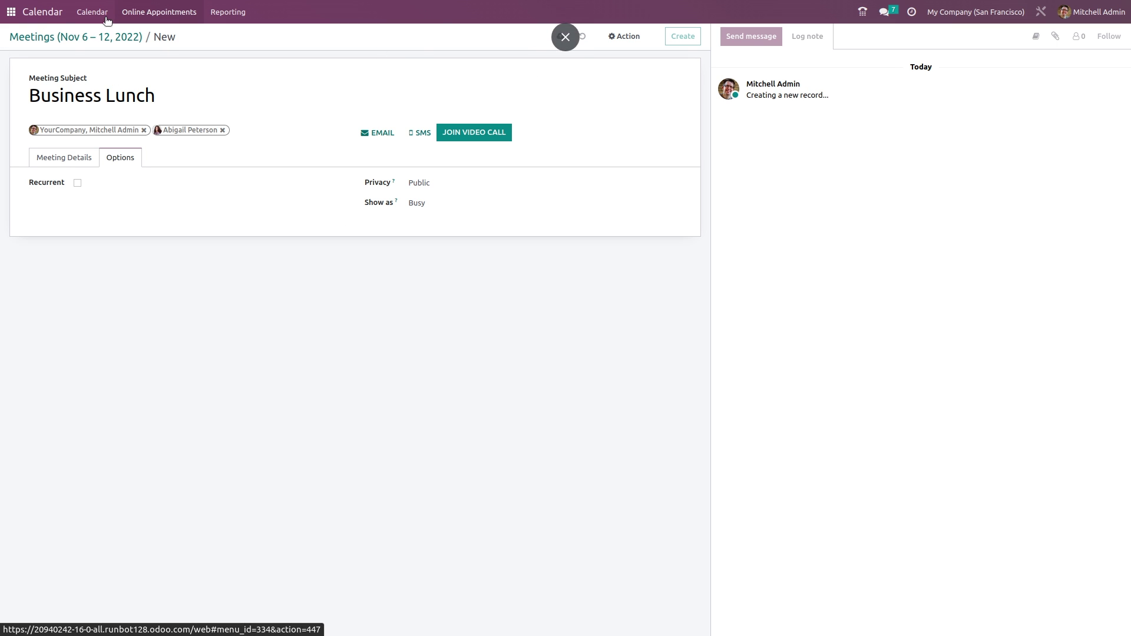
left_click(46, 39)
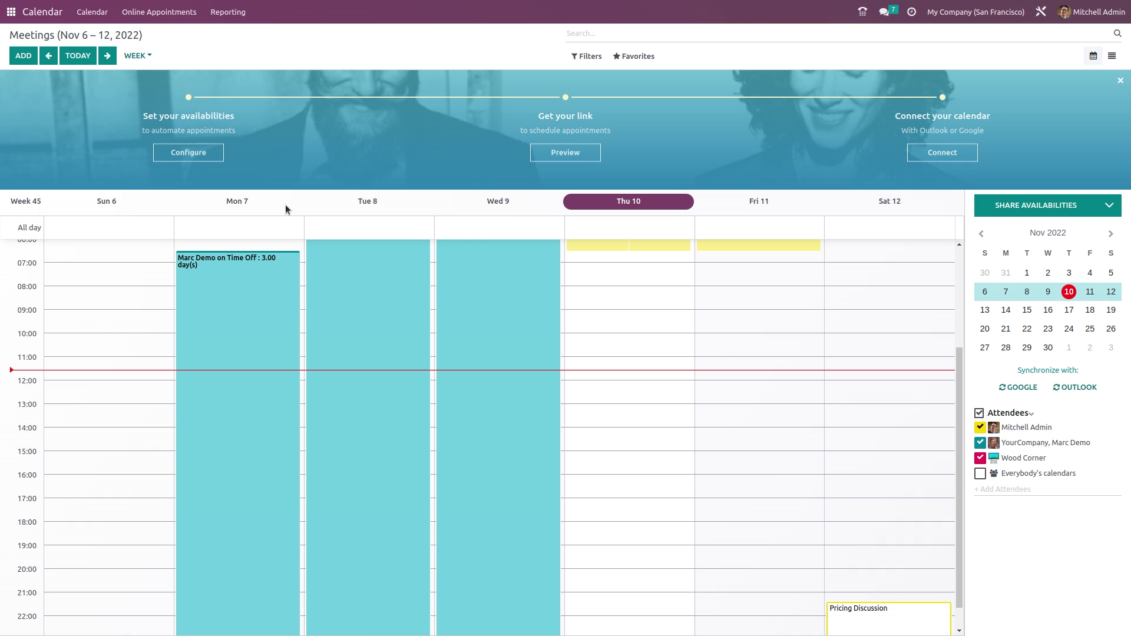
scroll(483, 342, "up", 3)
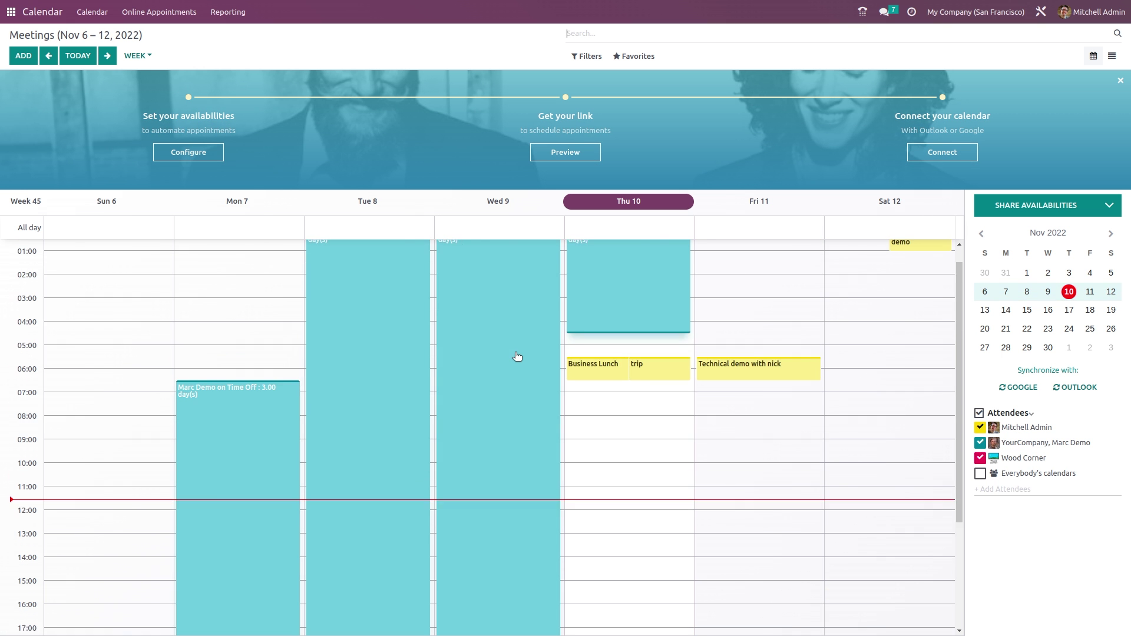
left_click_drag(629, 380, 575, 374)
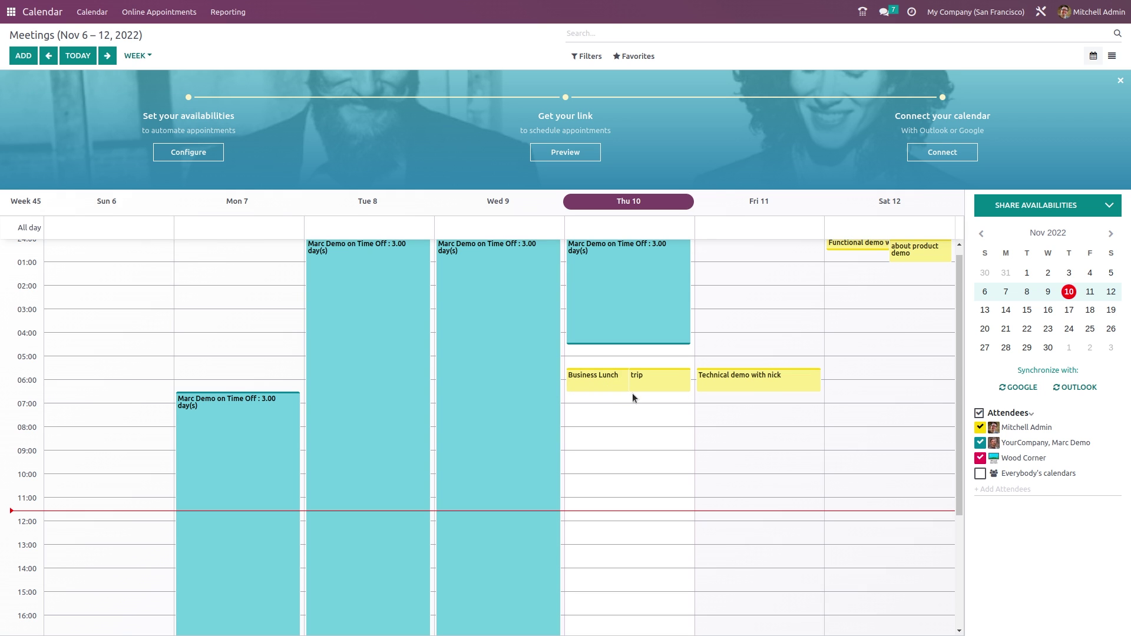
left_click_drag(631, 386, 628, 492)
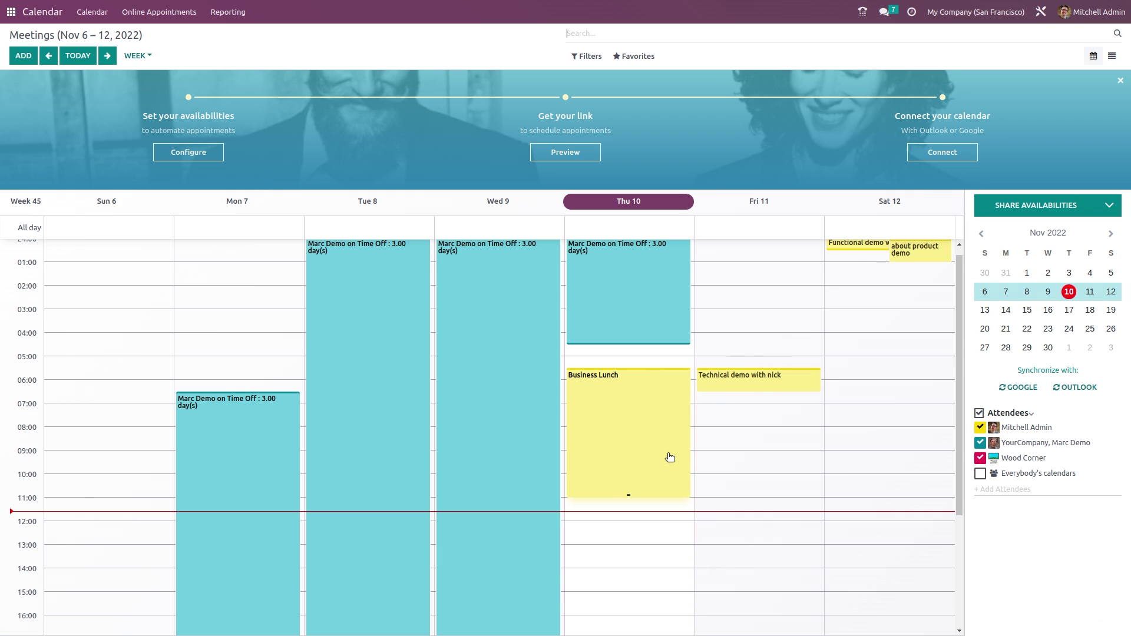
Drag Business Lunch's end on Thursday Nov 10 back up to about 08:00
left_click(598, 410)
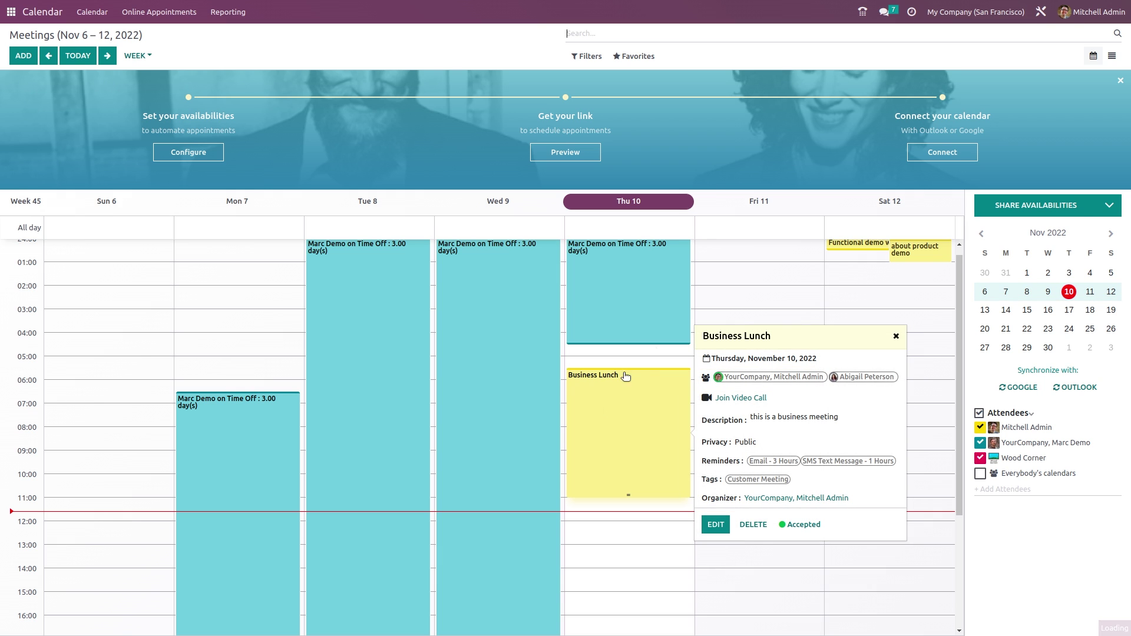
left_click(708, 526)
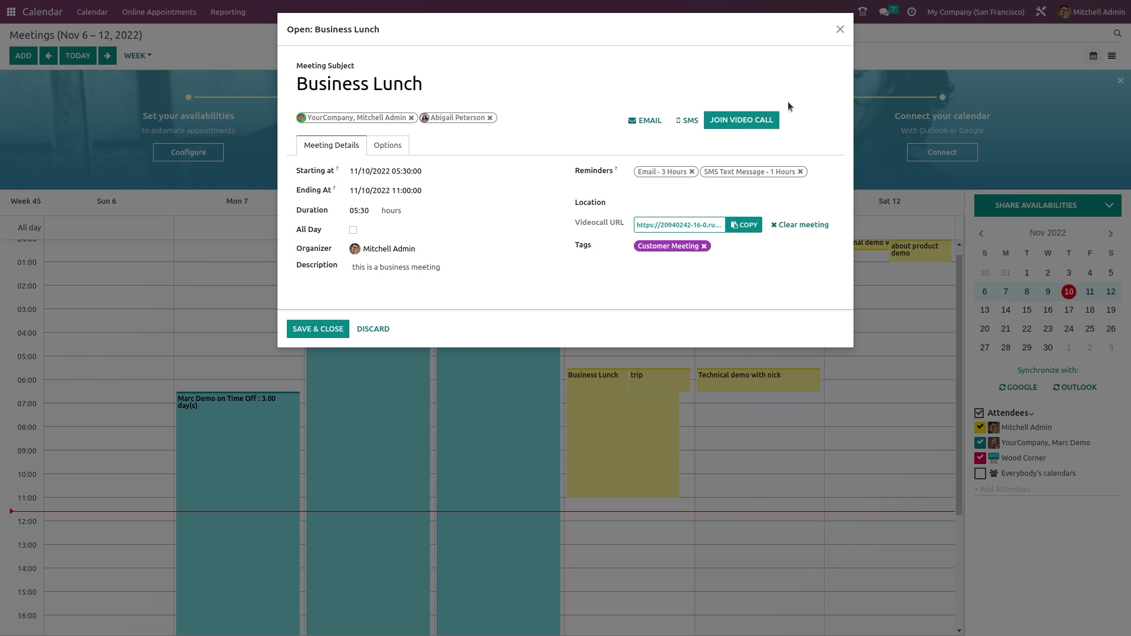
left_click(840, 31)
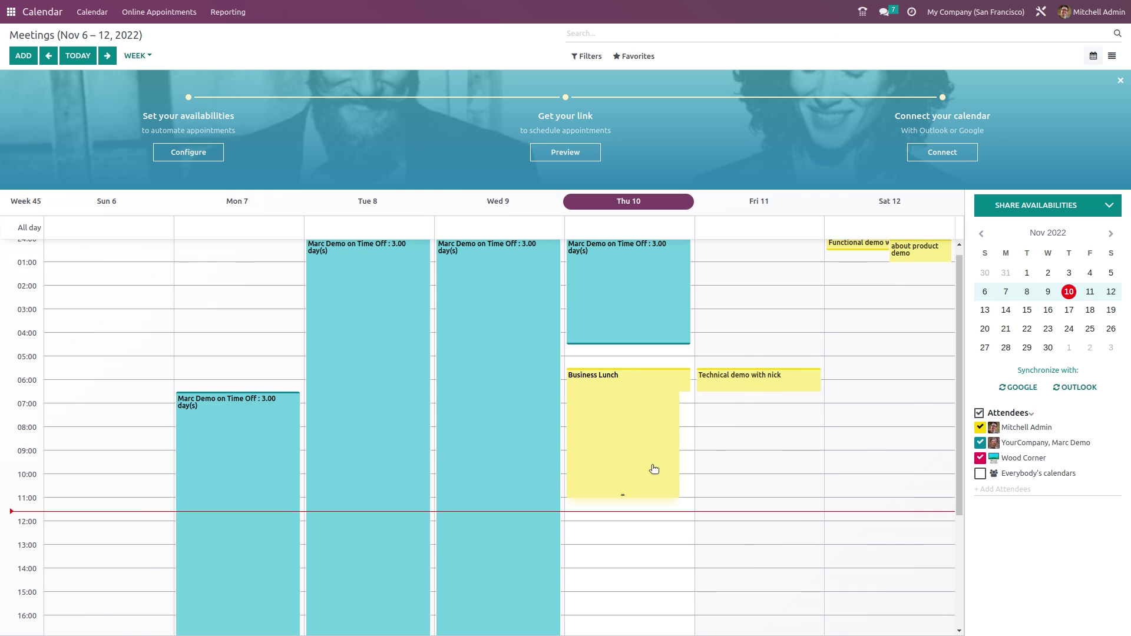
left_click_drag(618, 491, 616, 422)
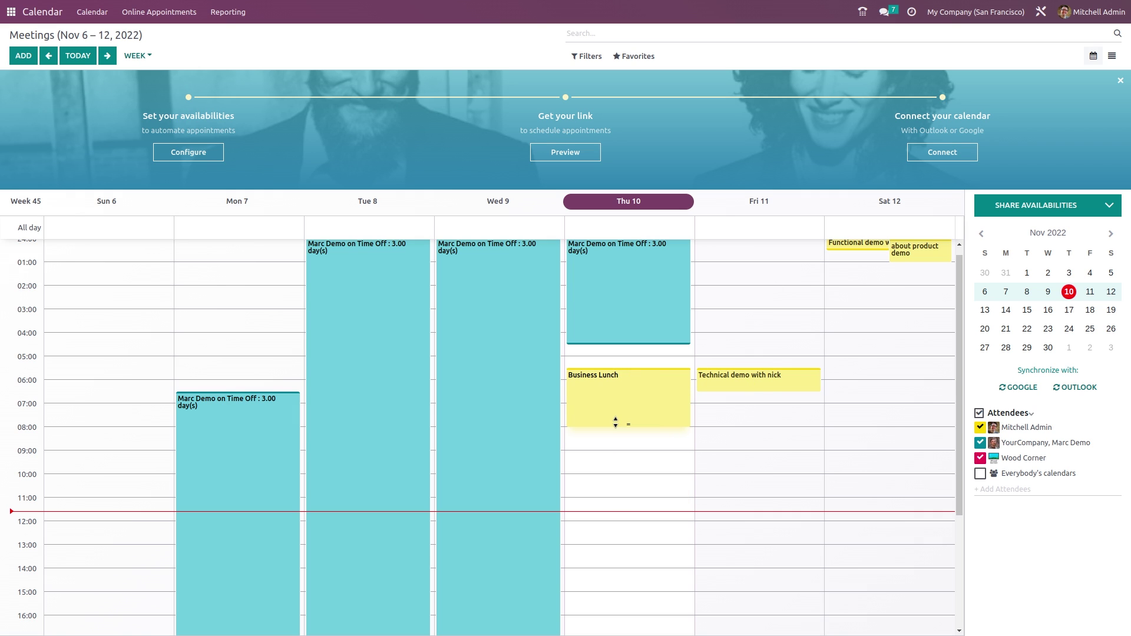
scroll(561, 505, "down", 3)
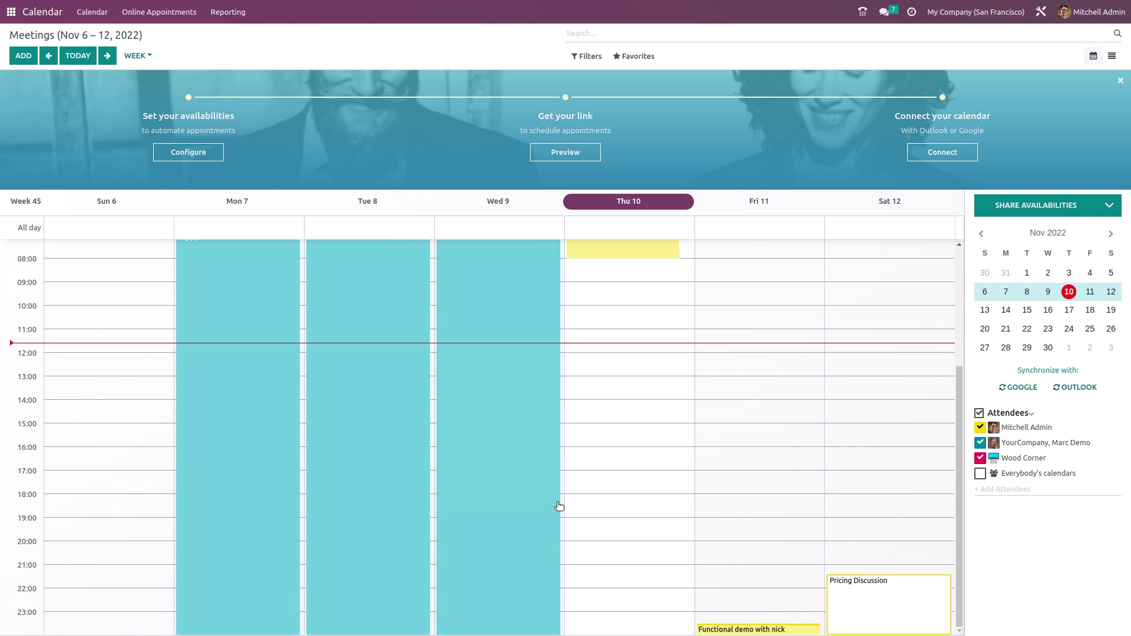
scroll(560, 506, "up", 3)
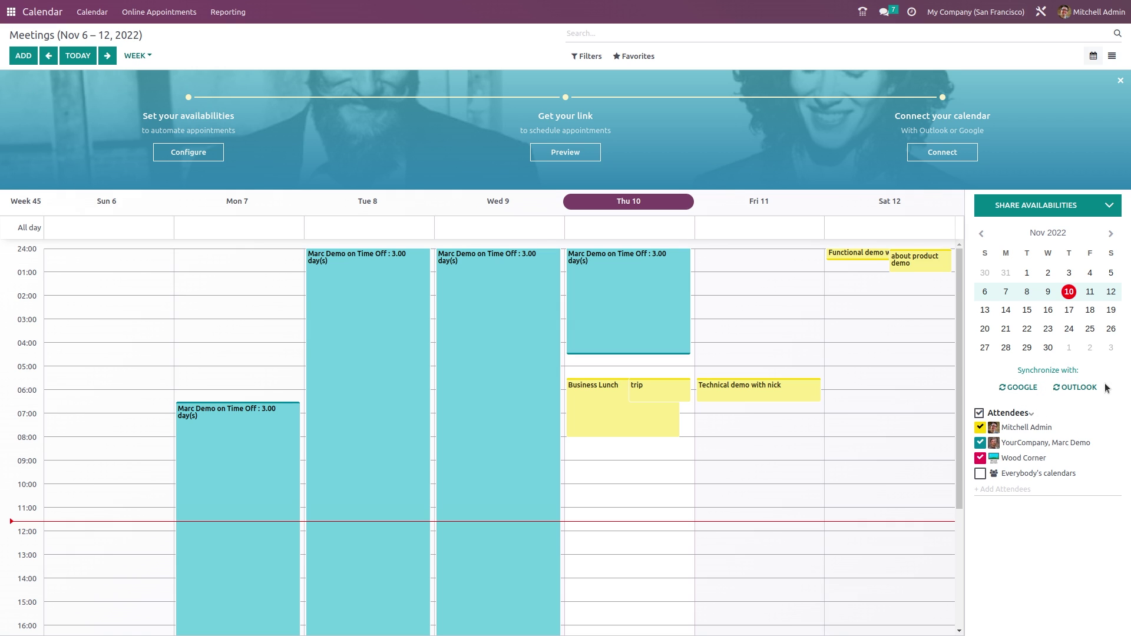
Add another contact's calendar to the weekly view through Add Attendees
left_click(979, 490)
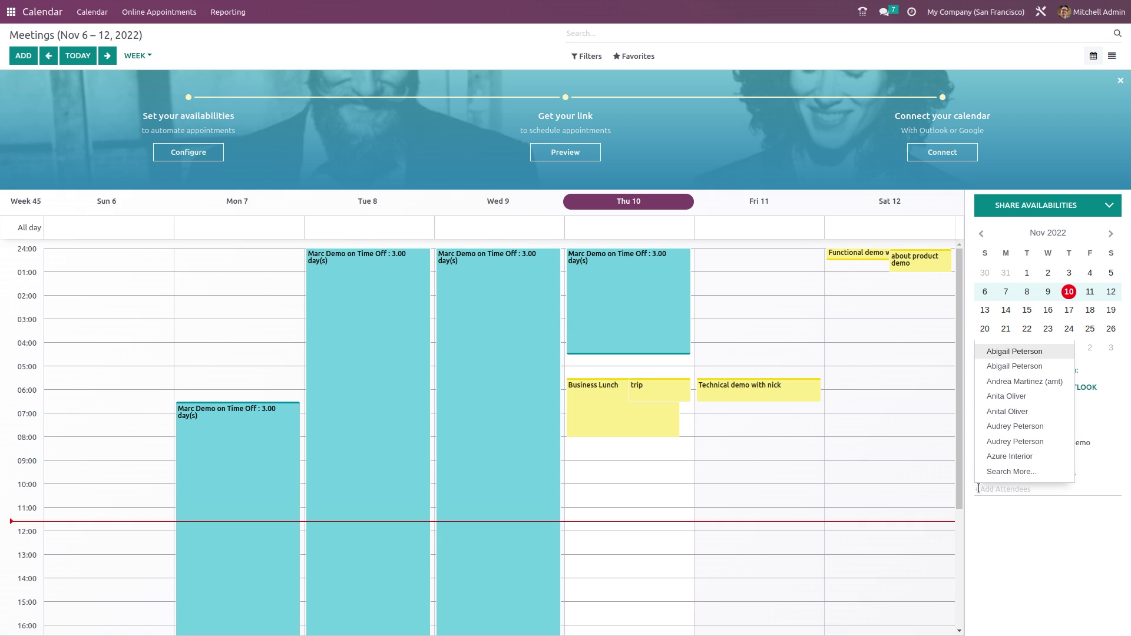
left_click(1006, 365)
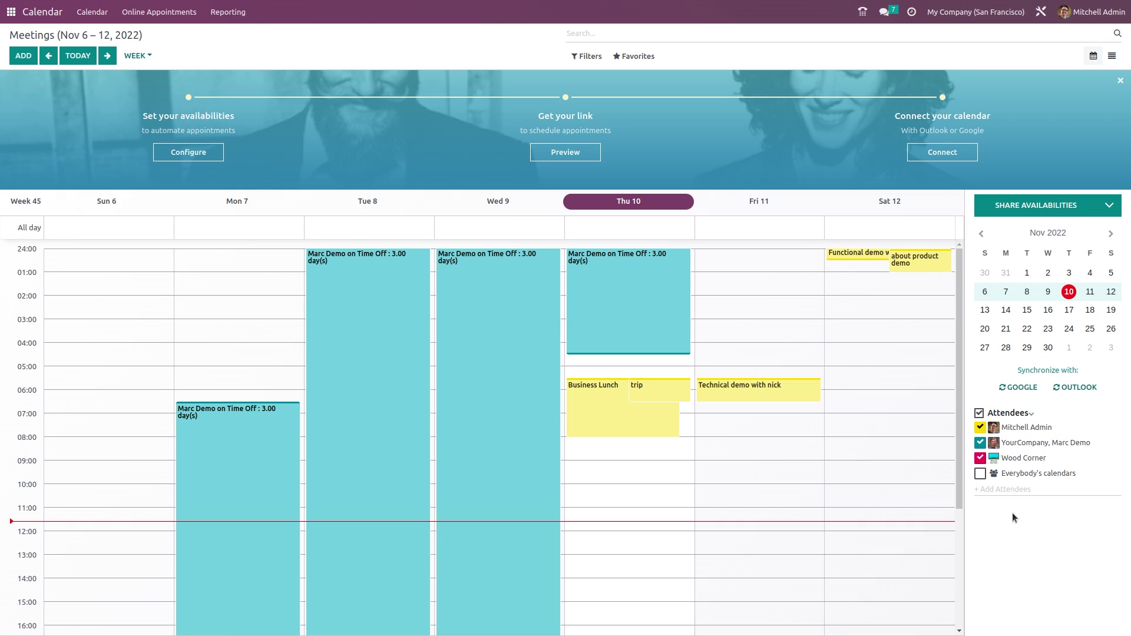
mouse_move(980, 475)
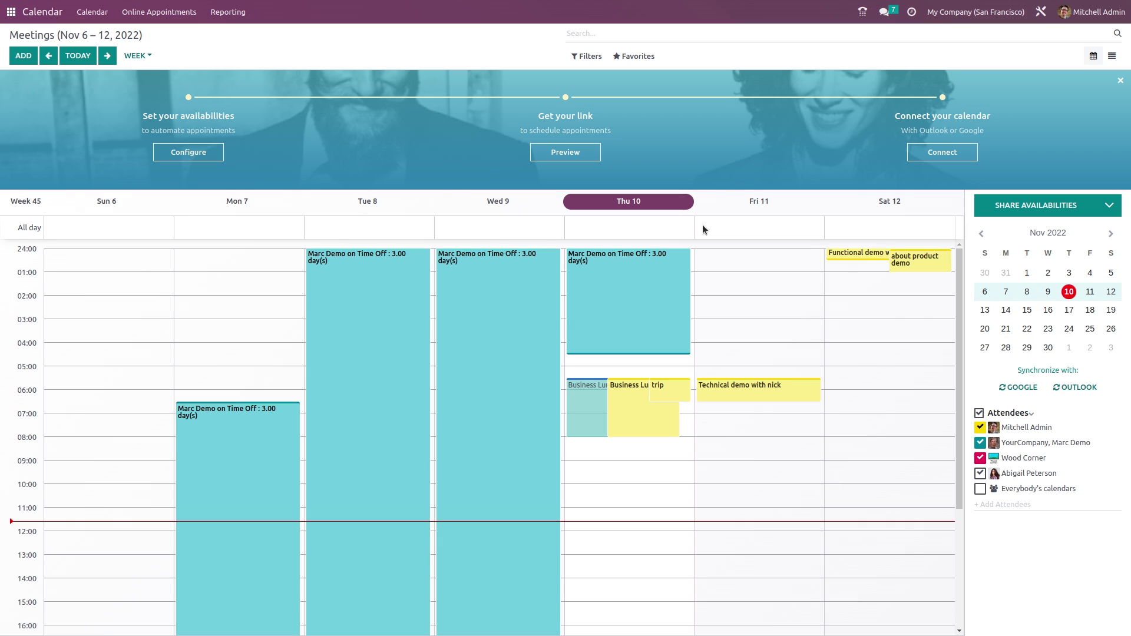
Switch the meetings to list view and scroll through the entries
left_click(1113, 57)
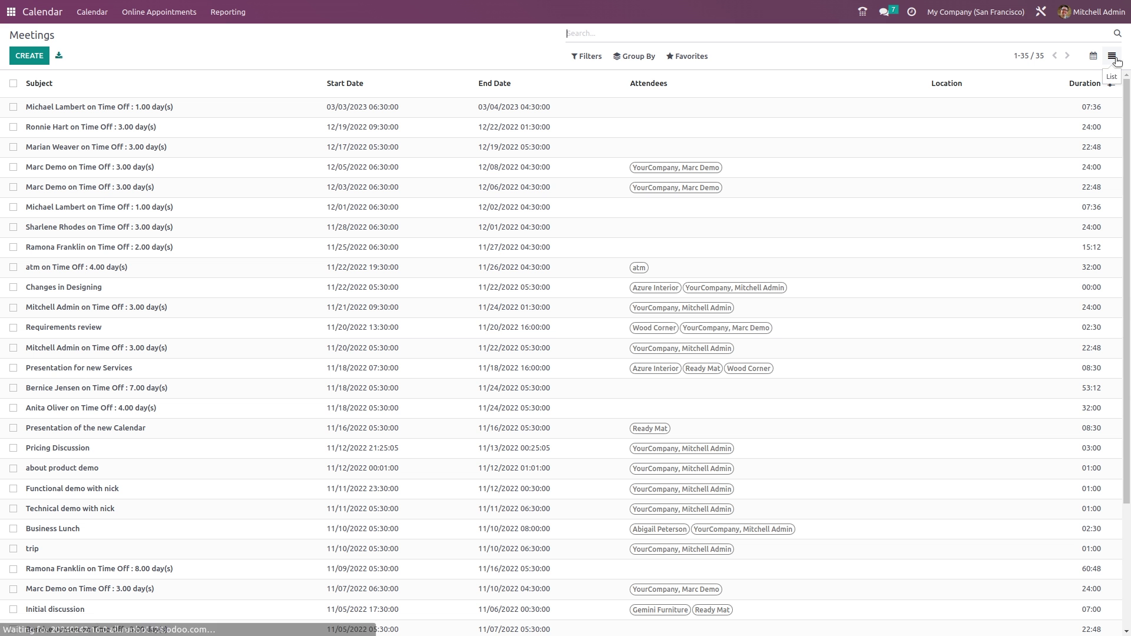
scroll(690, 626, "down", 3)
scroll(690, 626, "up", 5)
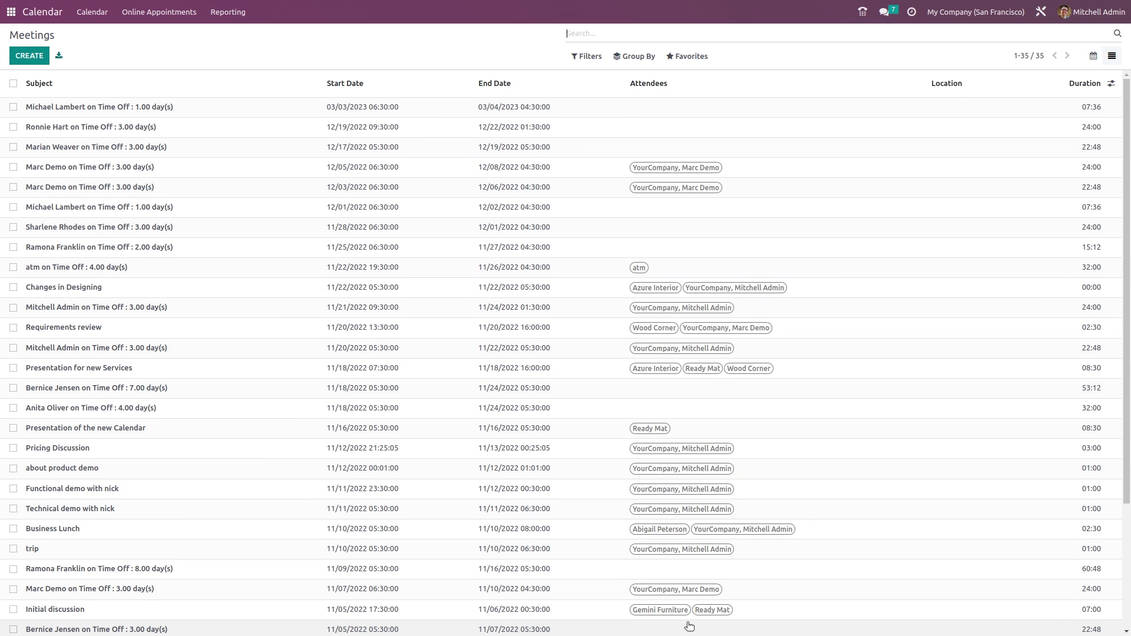
scroll(649, 488, "down", 1)
scroll(657, 203, "up", 1)
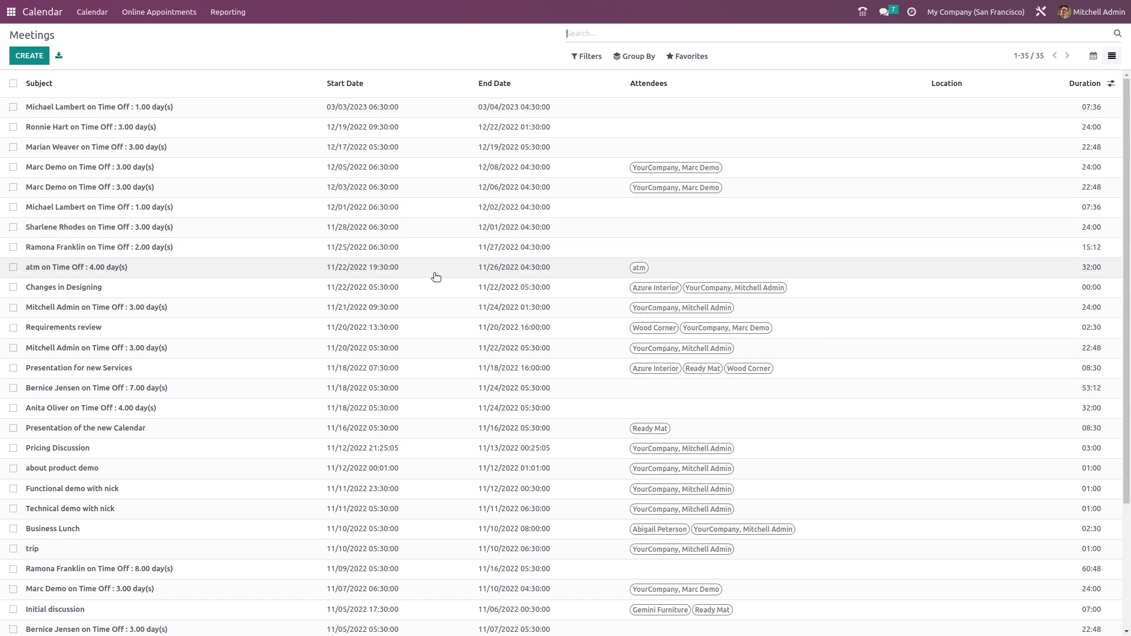
scroll(1009, 306, "down", 3)
scroll(1008, 305, "up", 3)
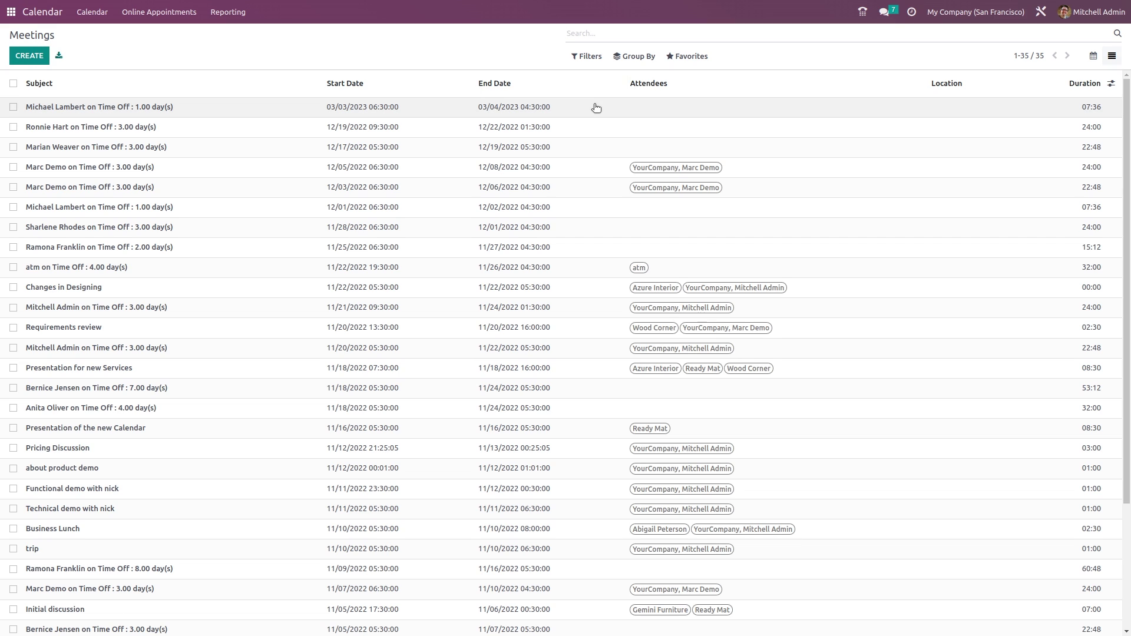
Remove the My Meetings filter and return to the weekly calendar view
left_click(587, 56)
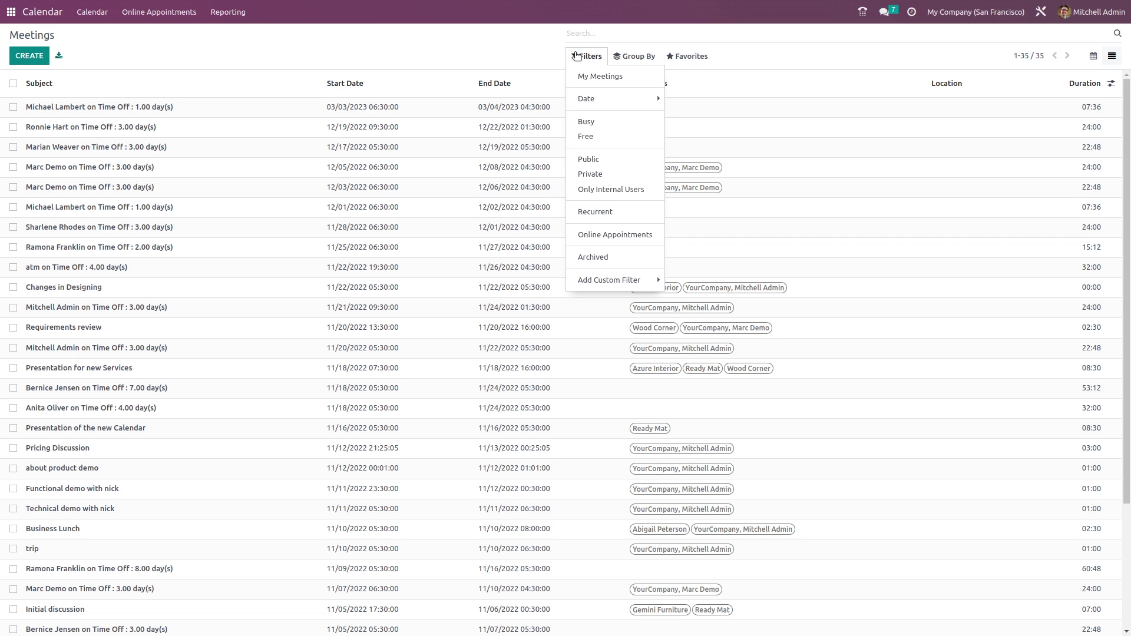
left_click(611, 79)
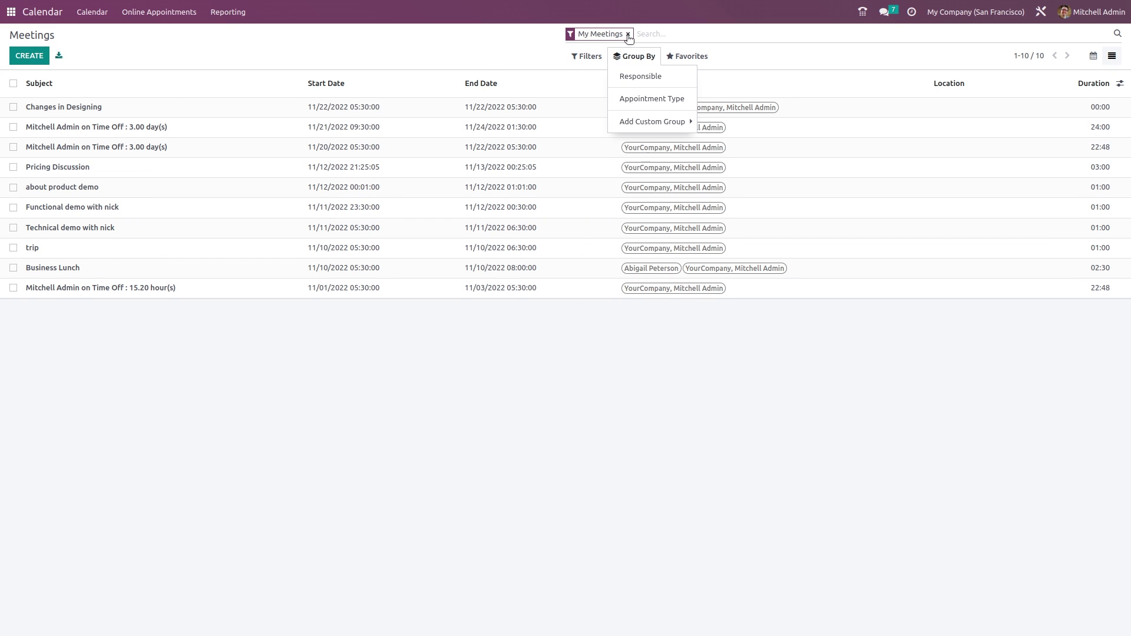
left_click(629, 34)
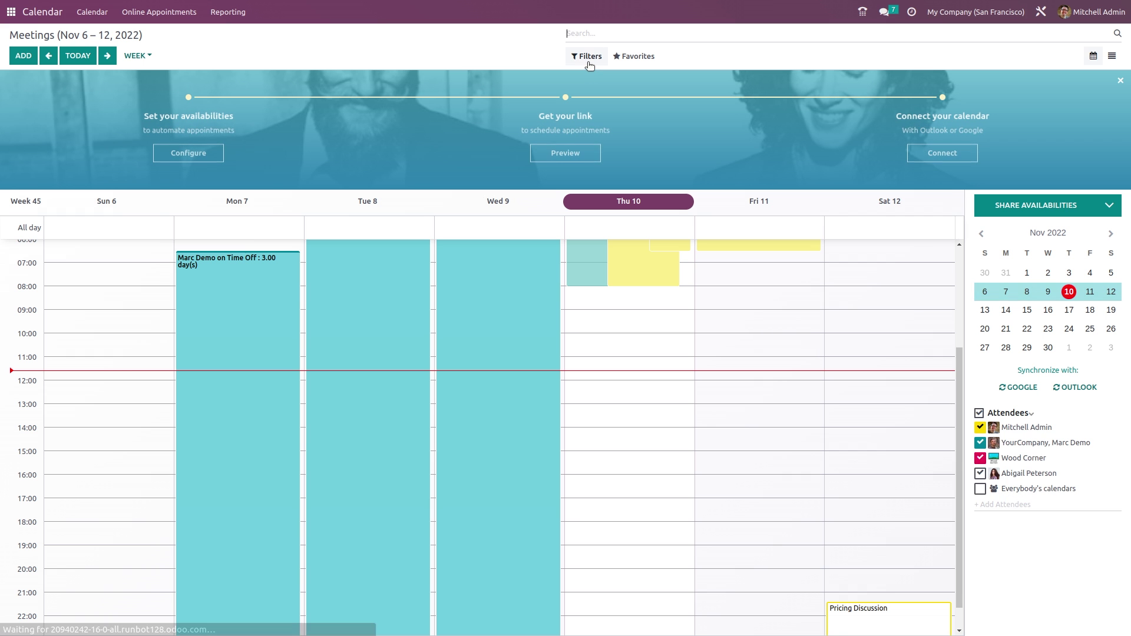
left_click(589, 62)
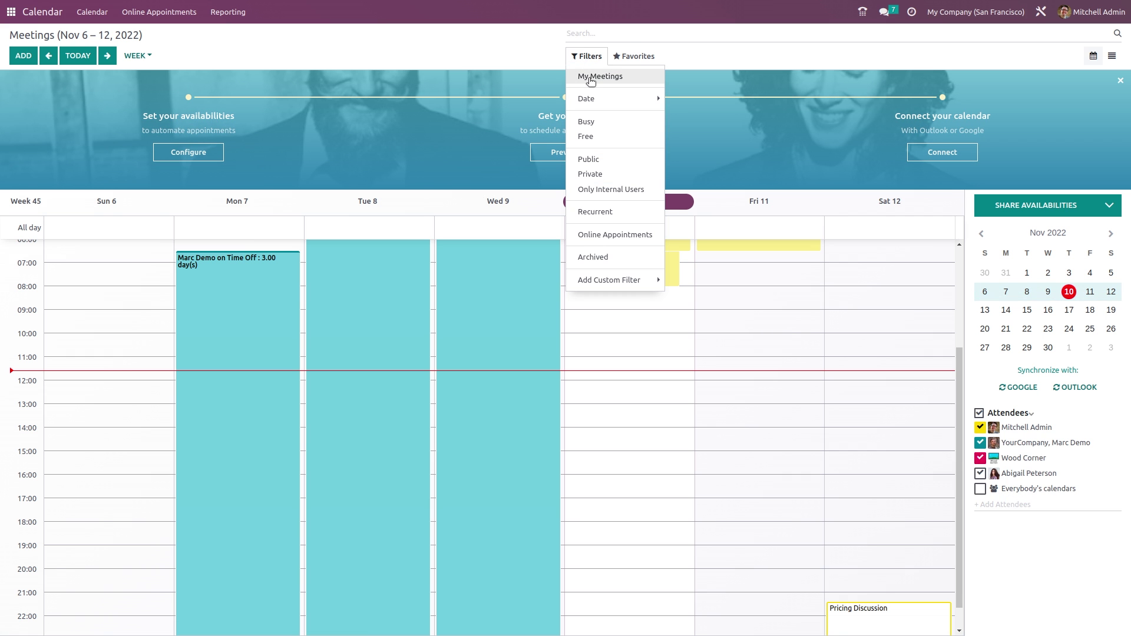
left_click(591, 79)
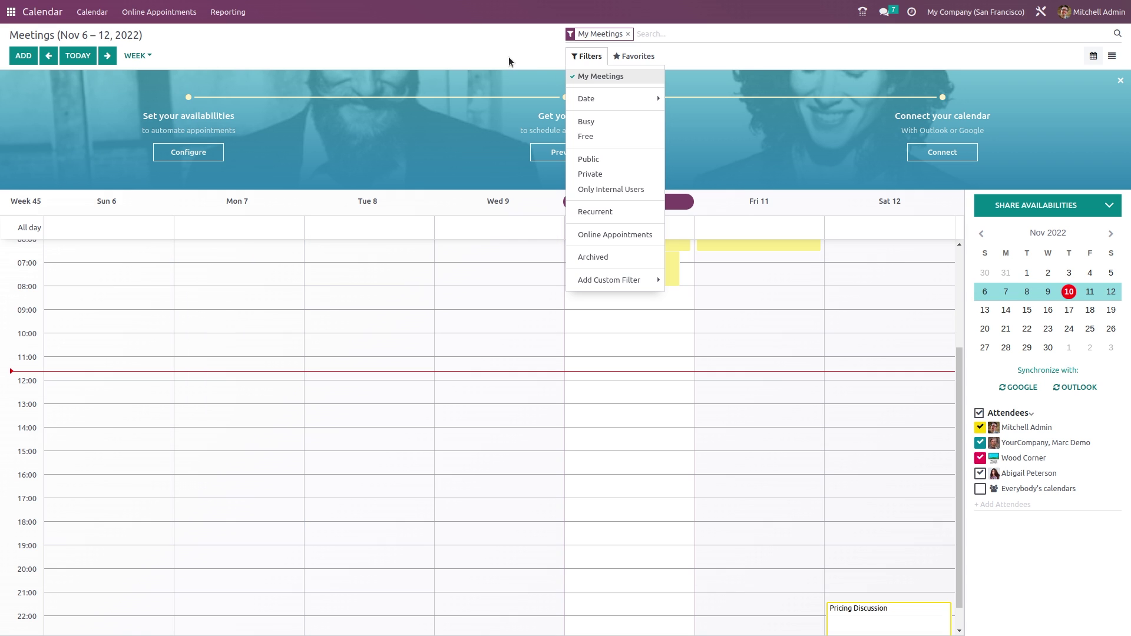
left_click(508, 57)
scroll(495, 449, "up", 5)
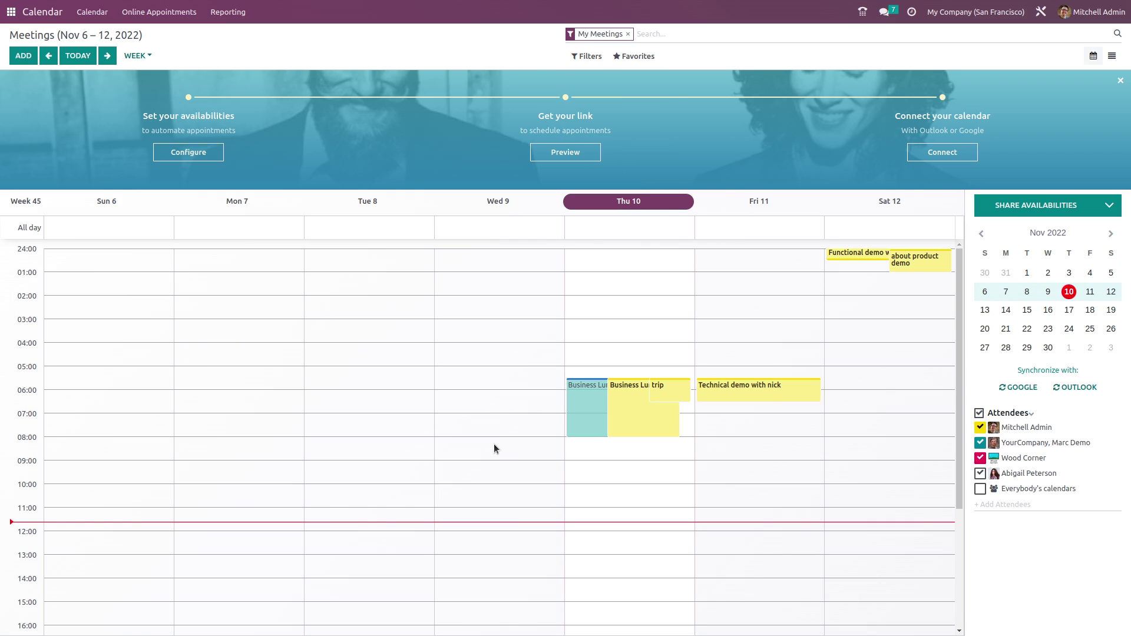
scroll(495, 448, "down", 6)
left_click(597, 64)
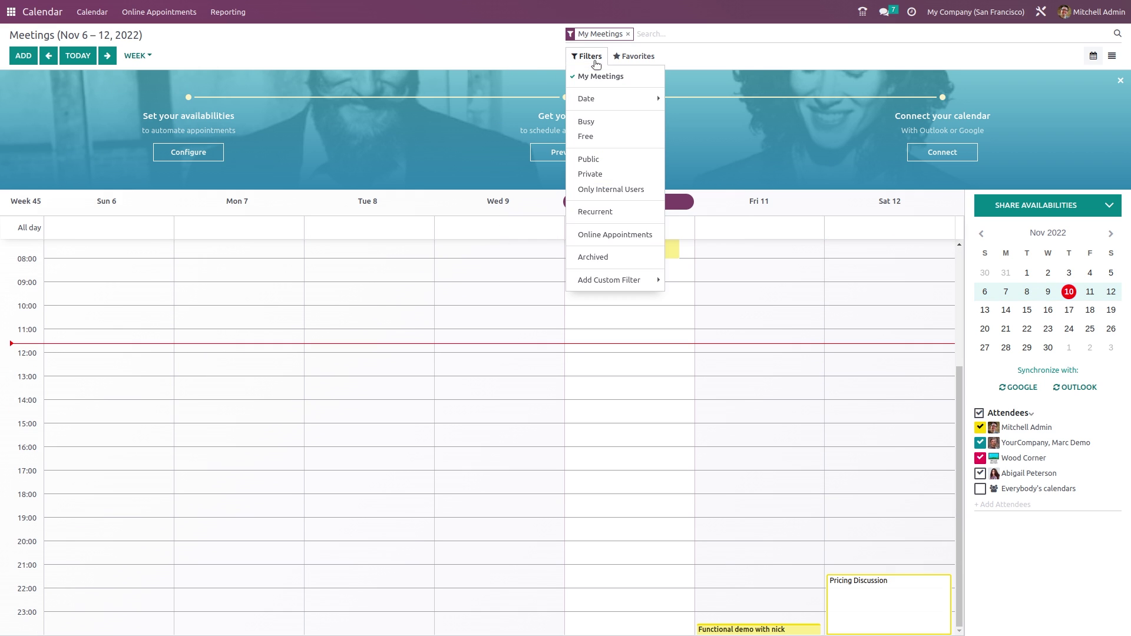
left_click(599, 99)
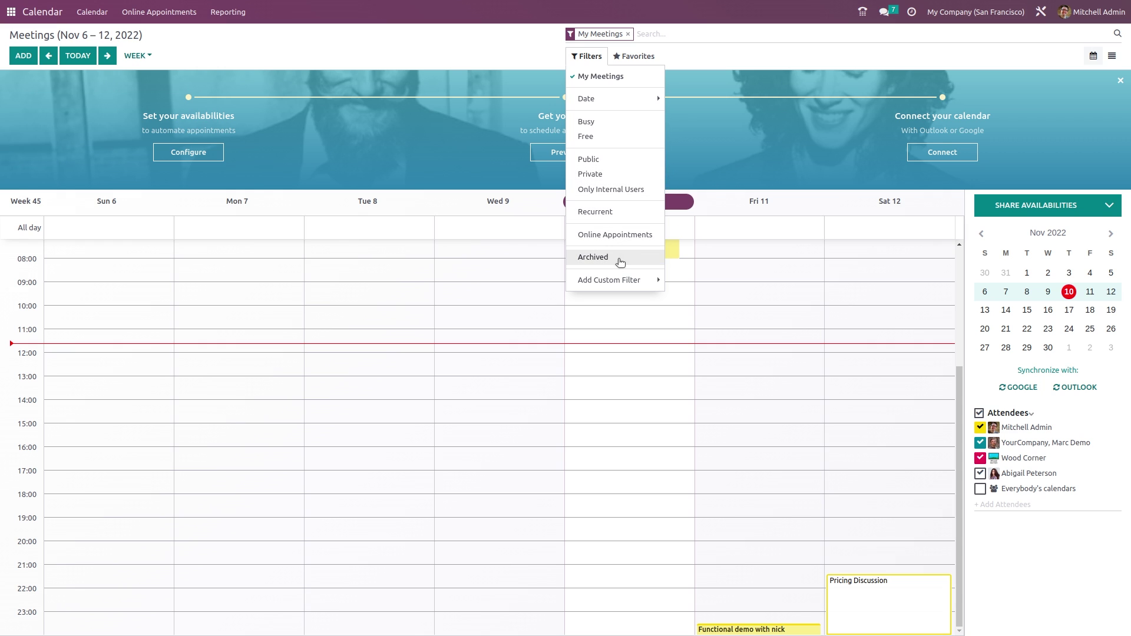
left_click(614, 236)
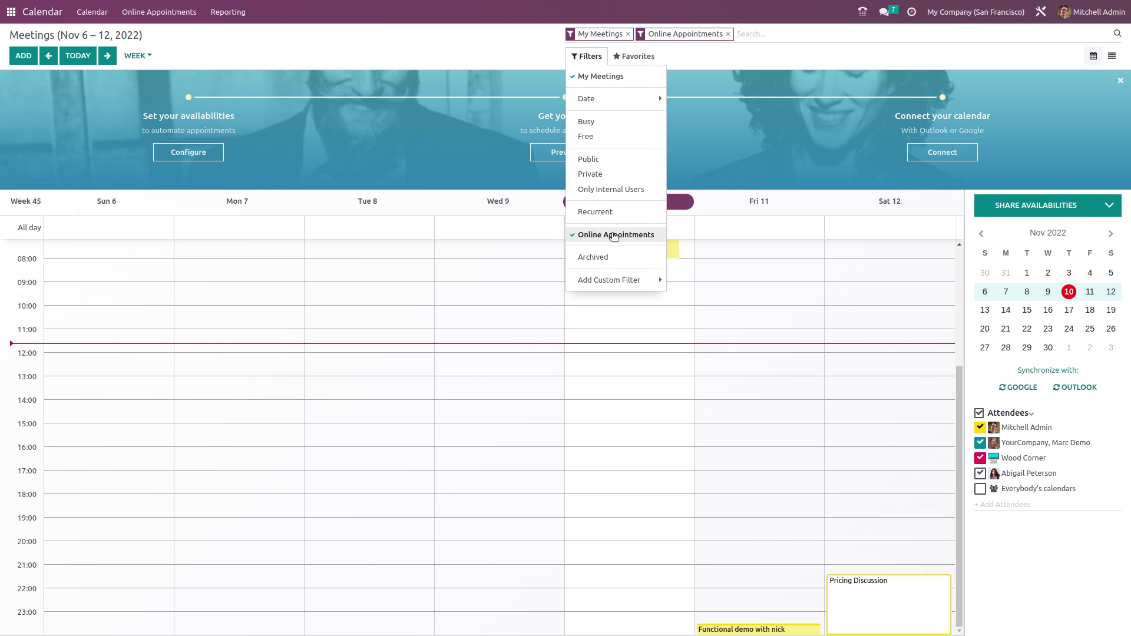
left_click(628, 34)
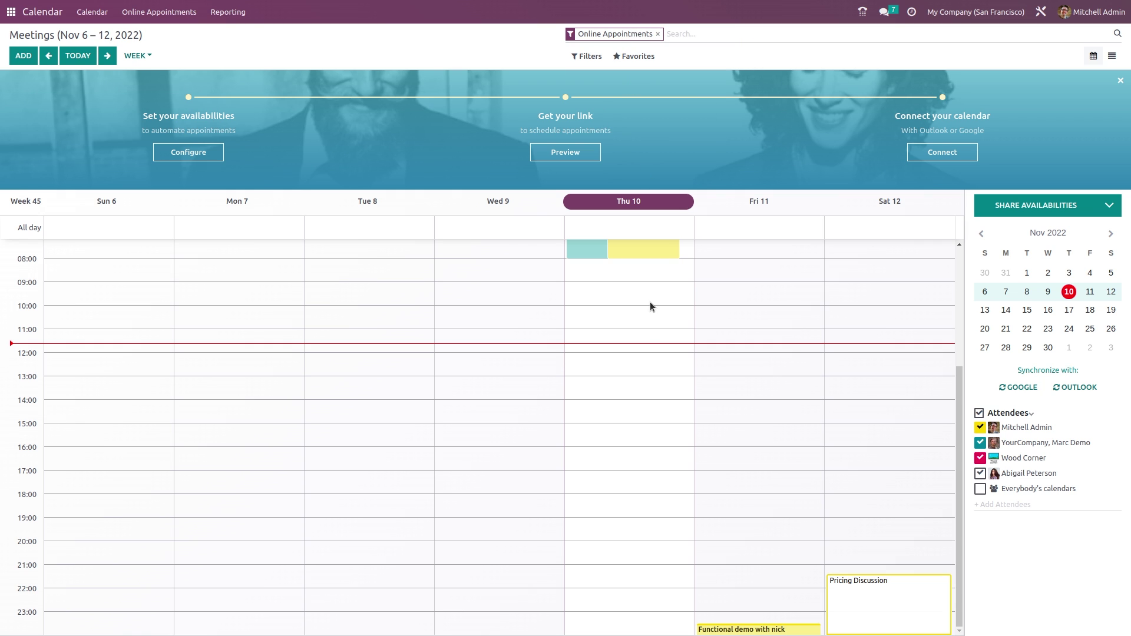
scroll(649, 331, "up", 5)
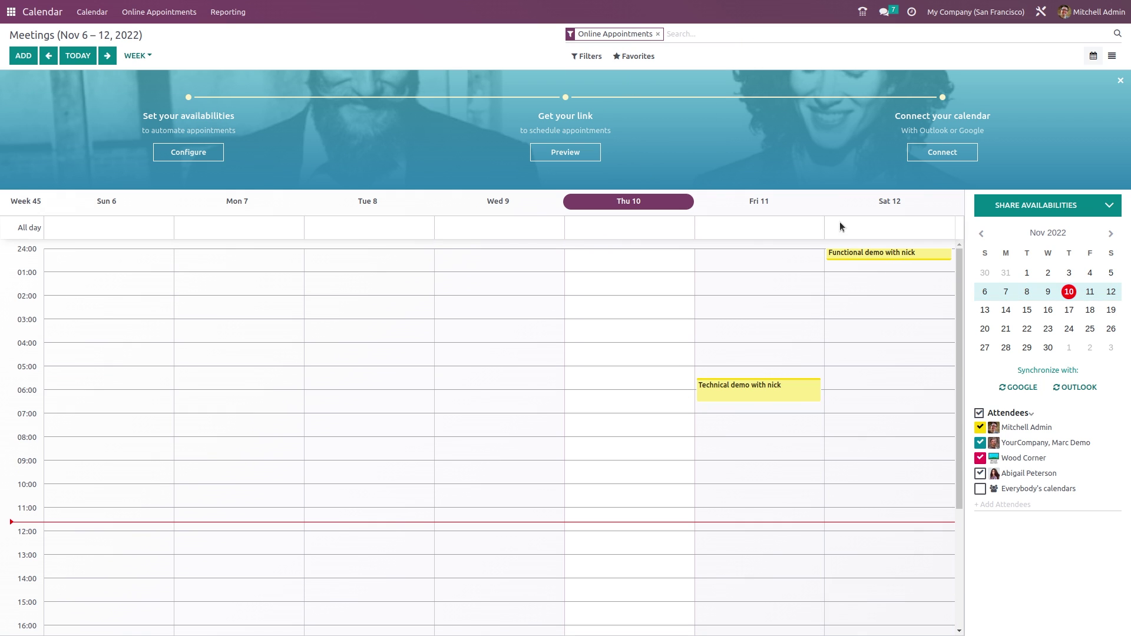
scroll(724, 433, "down", 3)
scroll(724, 434, "up", 3)
left_click(587, 56)
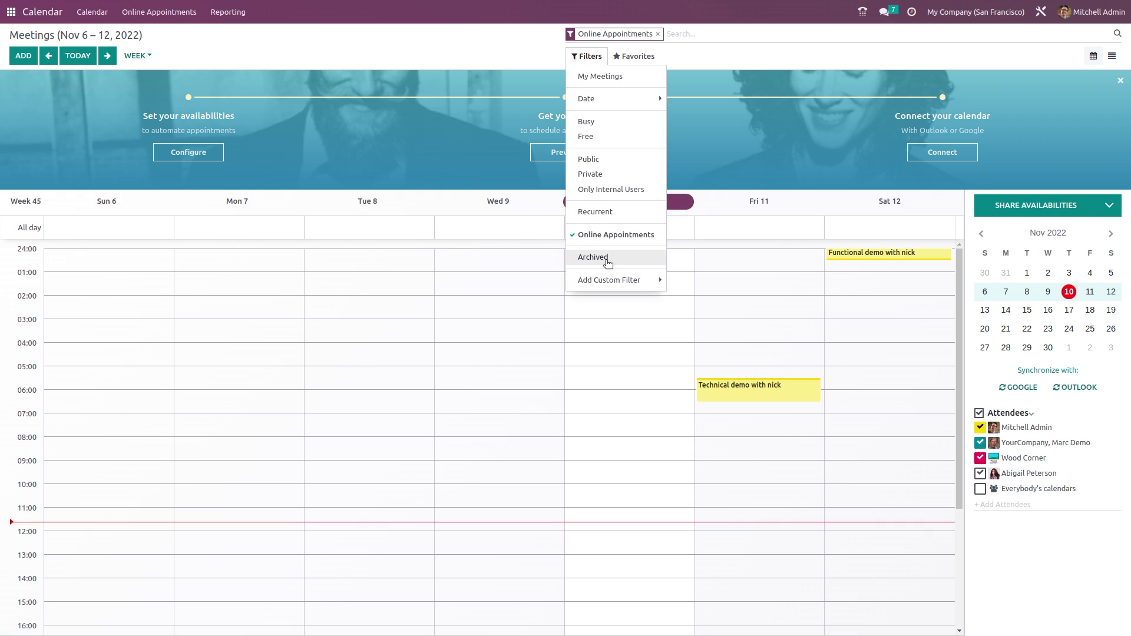
mouse_move(599, 280)
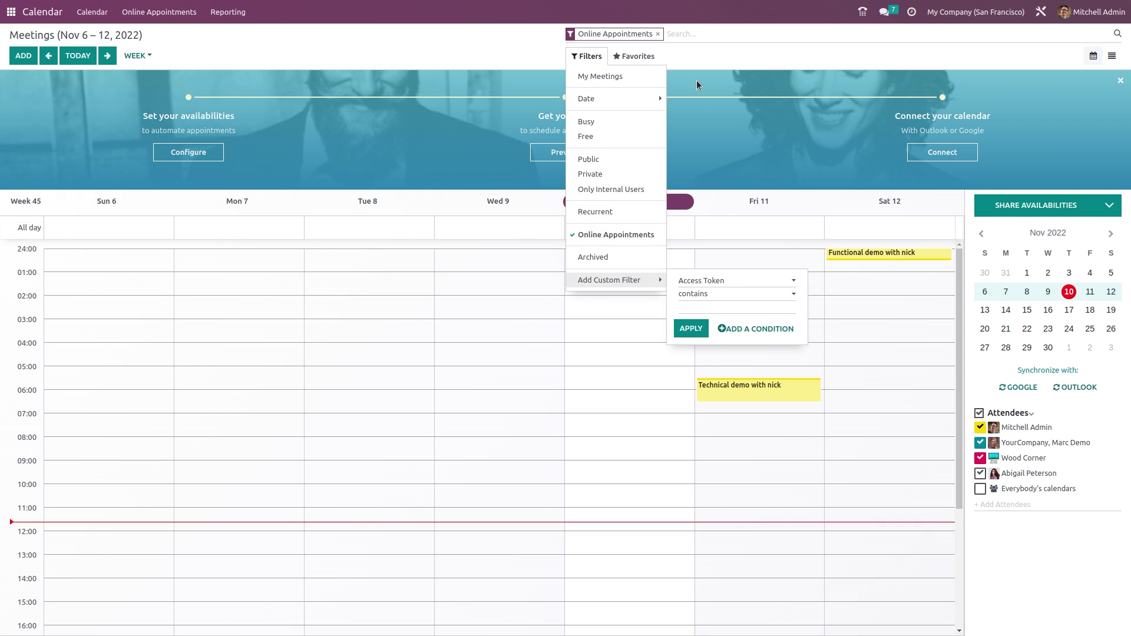
left_click(637, 61)
left_click(638, 61)
left_click(651, 81)
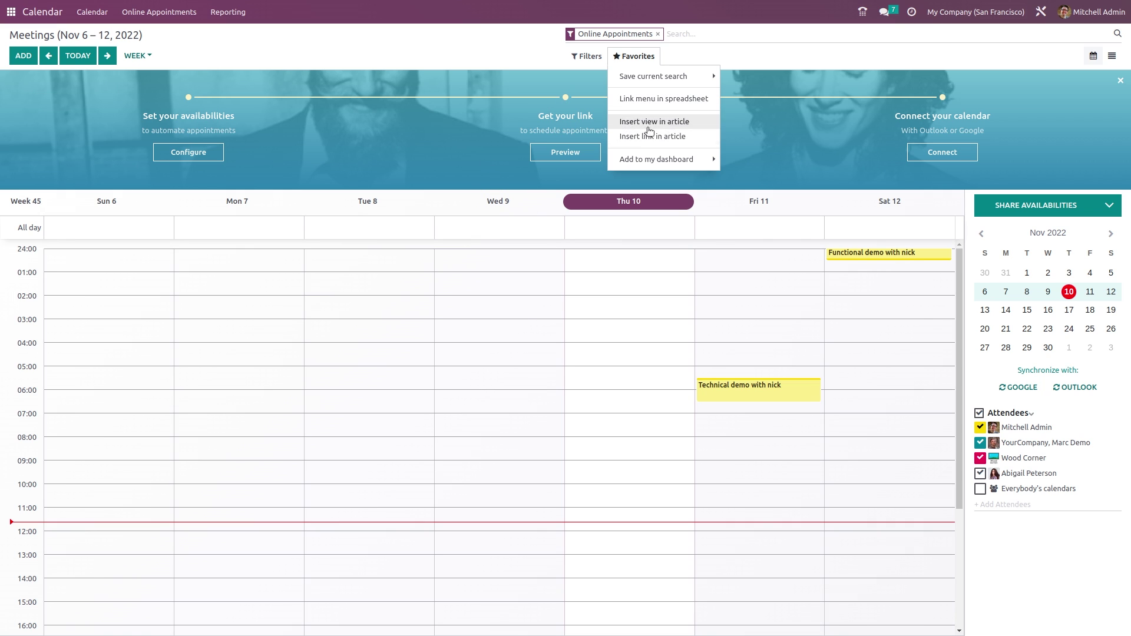
left_click(631, 160)
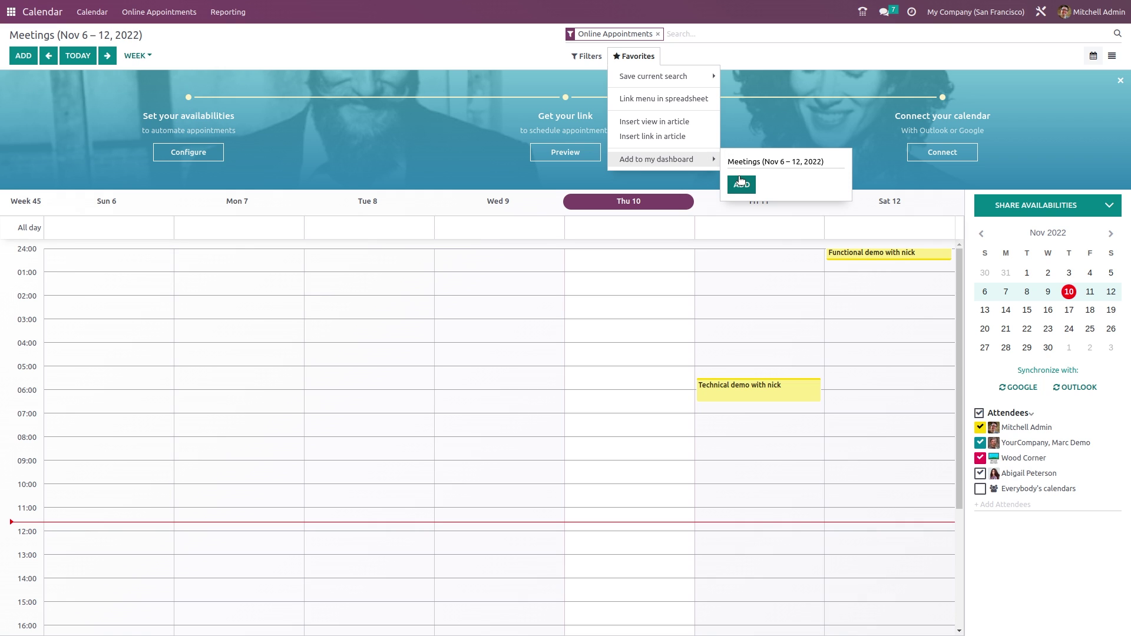
left_click(658, 33)
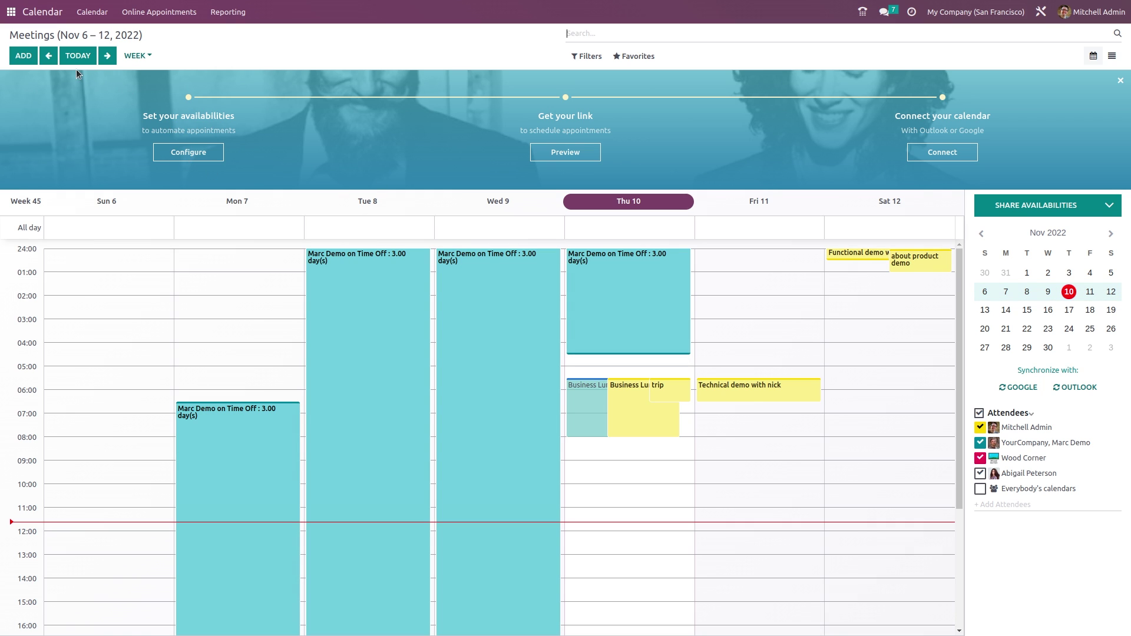
Change the calendar period from Week to Day, then to Month for November 2022
left_click(137, 56)
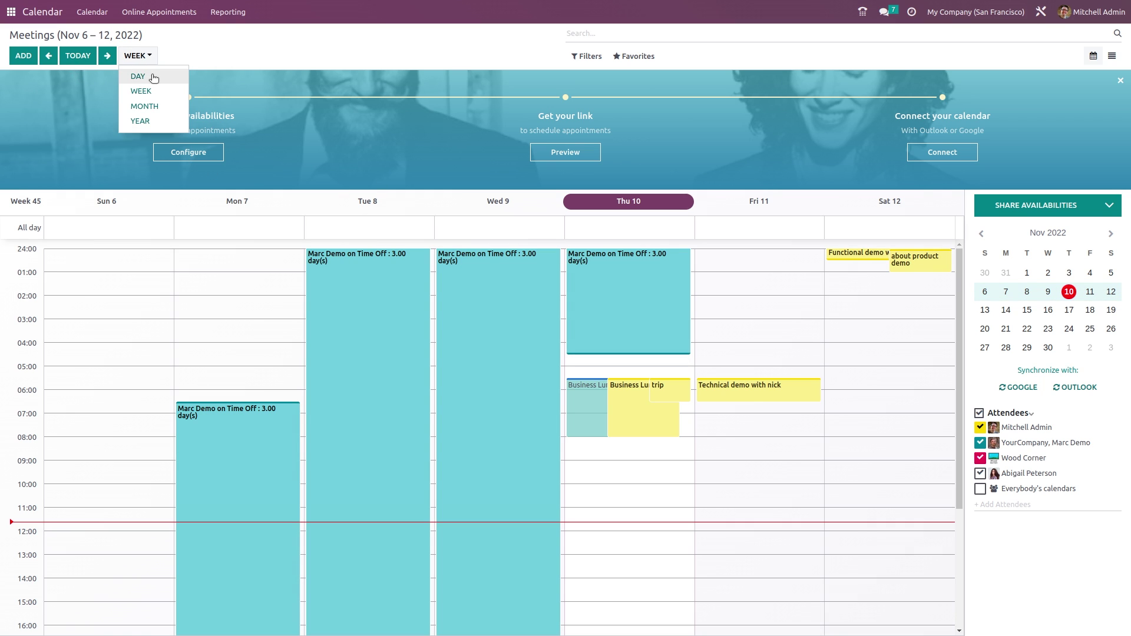
left_click(158, 92)
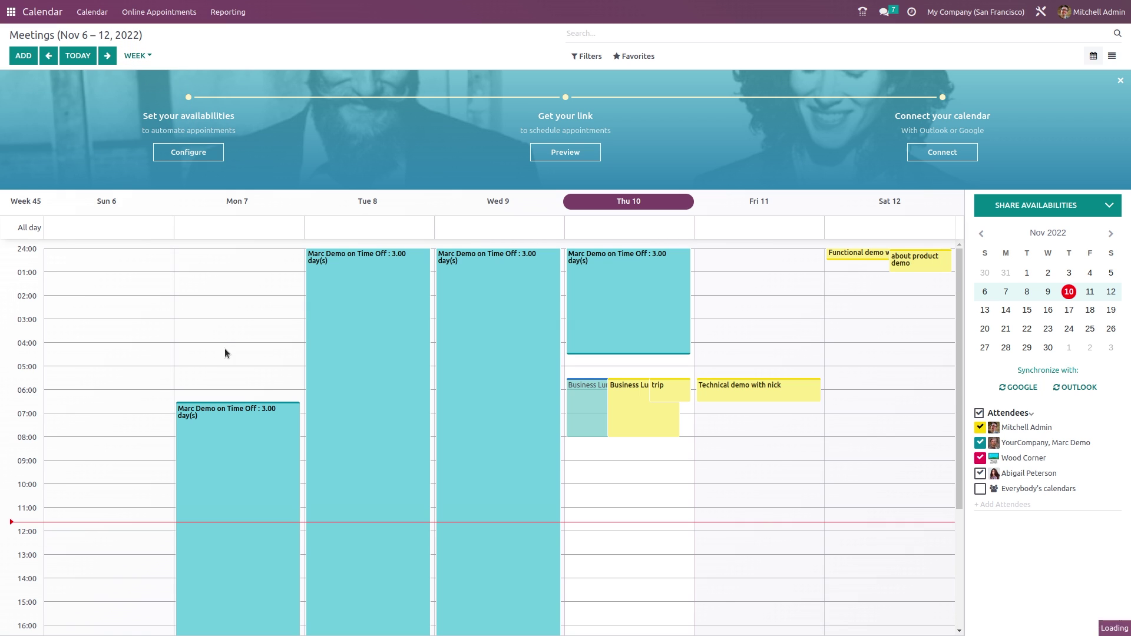
left_click(145, 58)
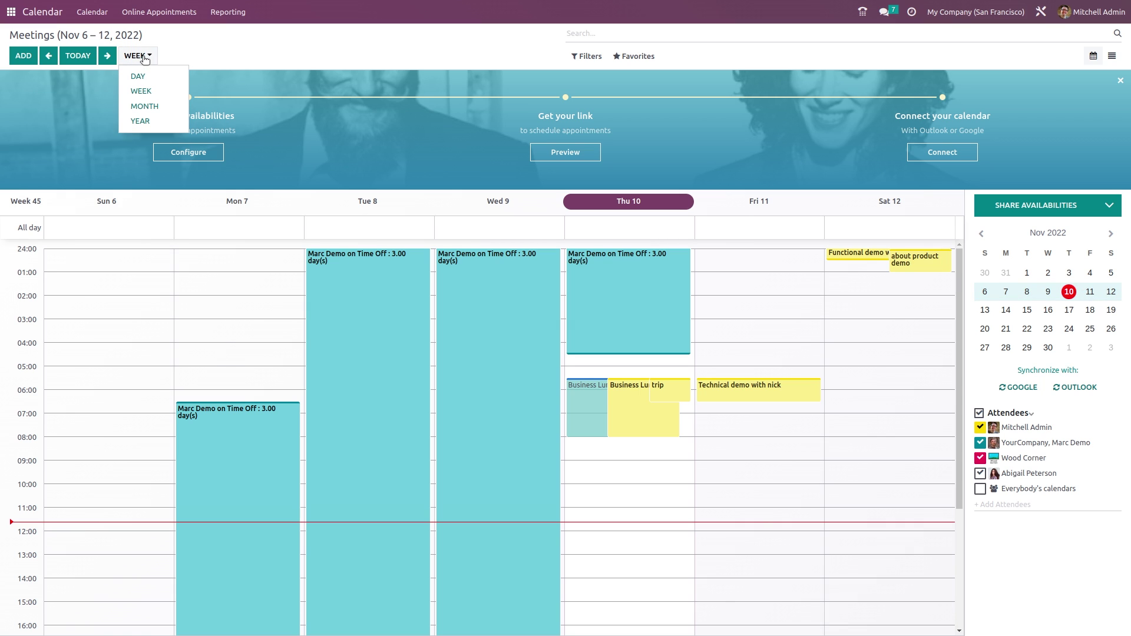
left_click(147, 76)
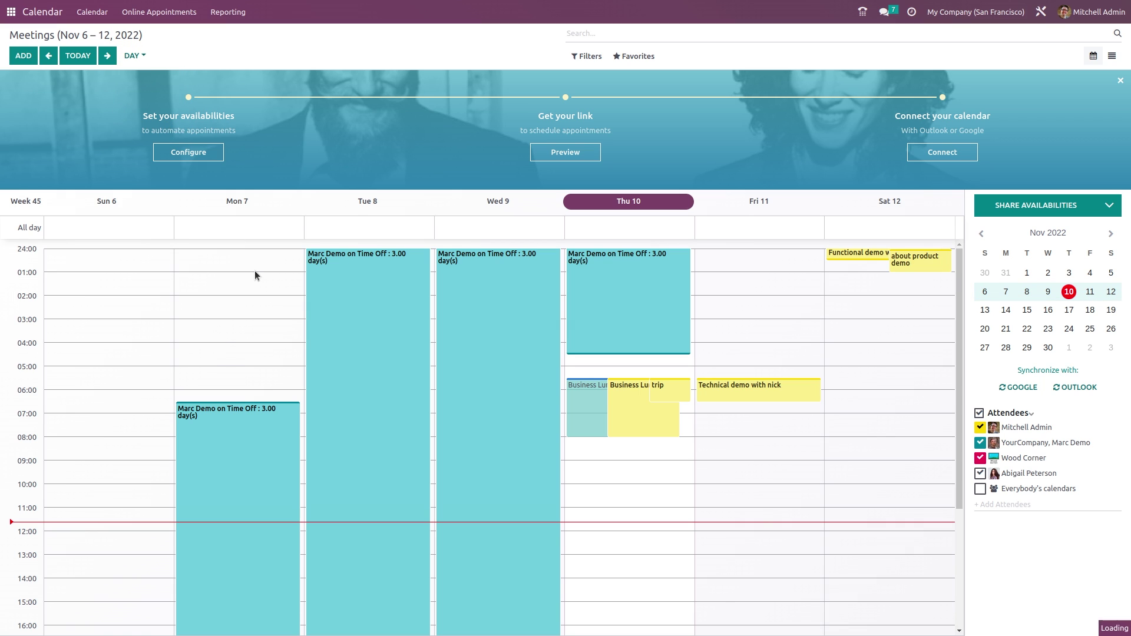
scroll(257, 275, "up", 3)
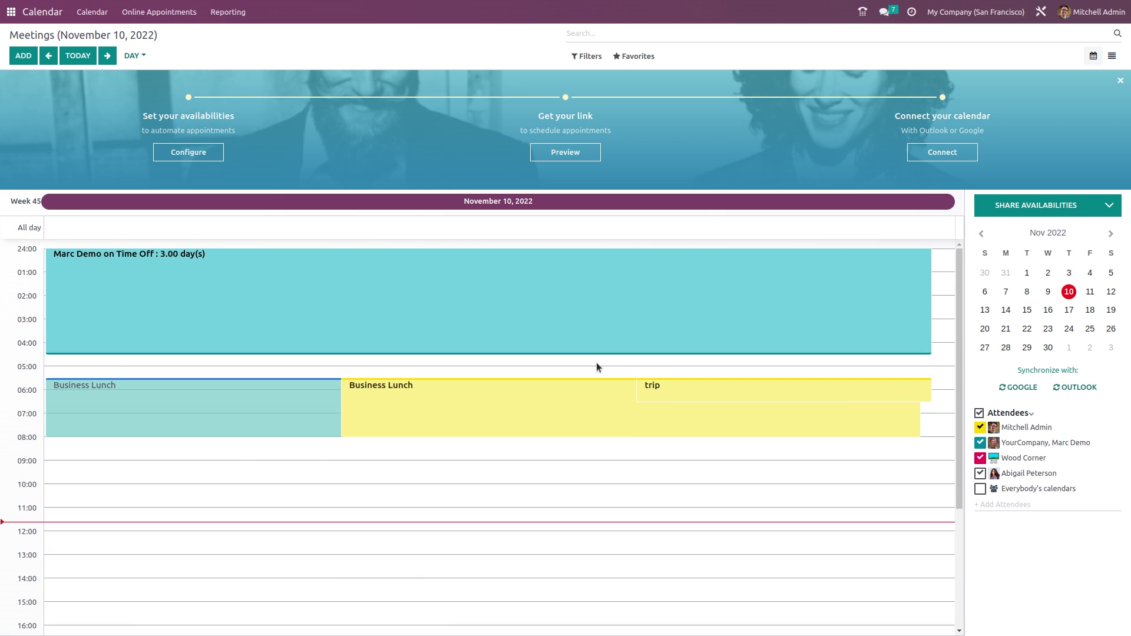
left_click(126, 56)
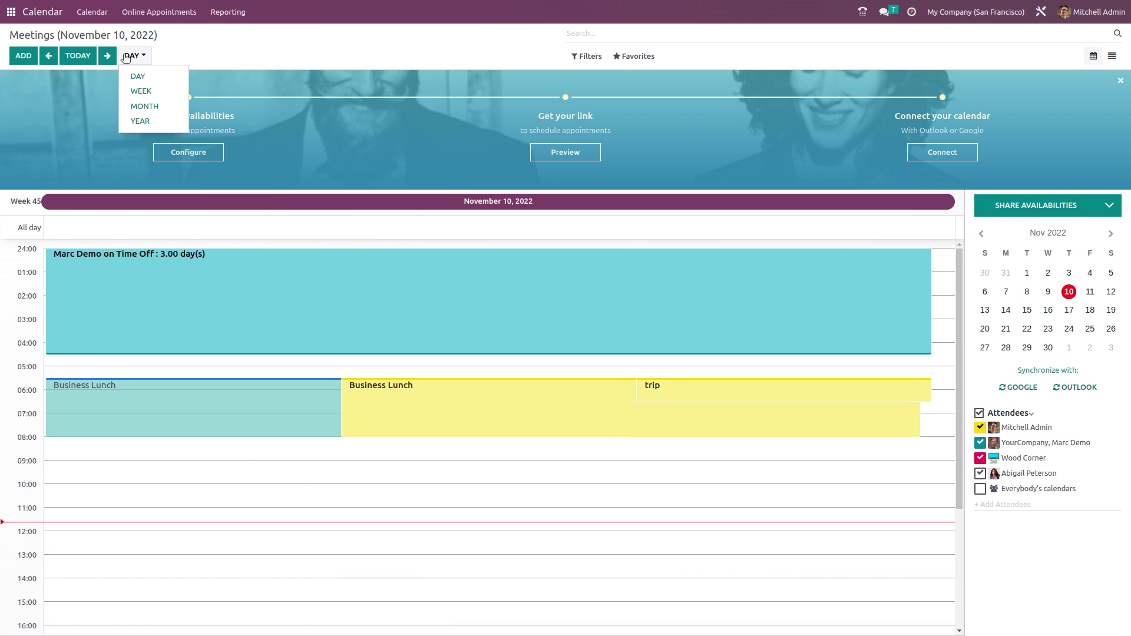
left_click(148, 107)
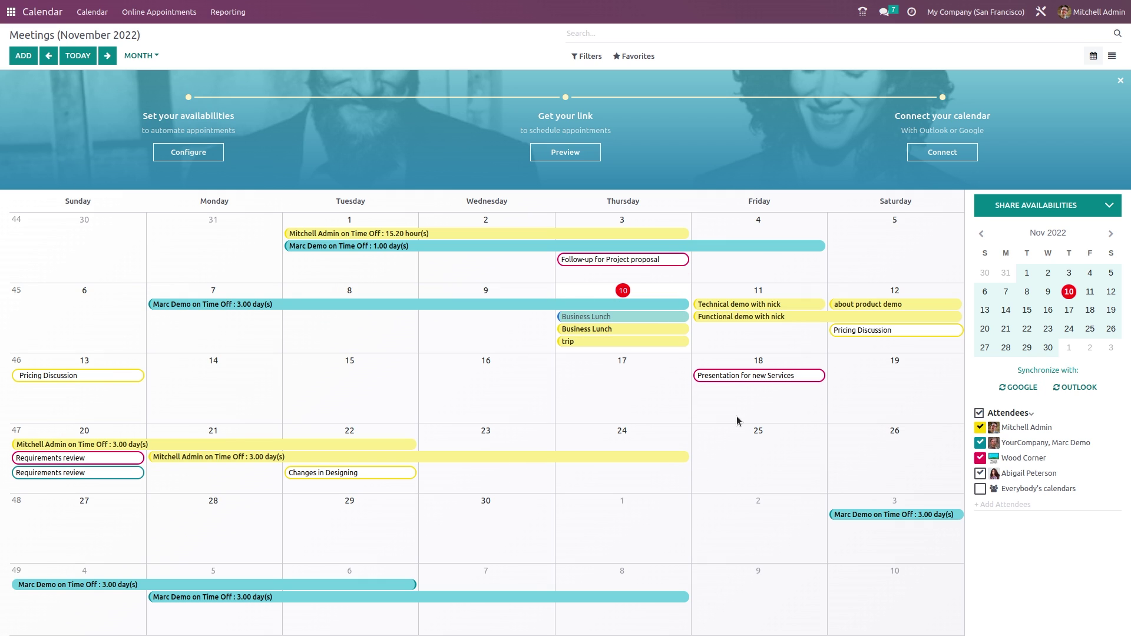
left_click(141, 56)
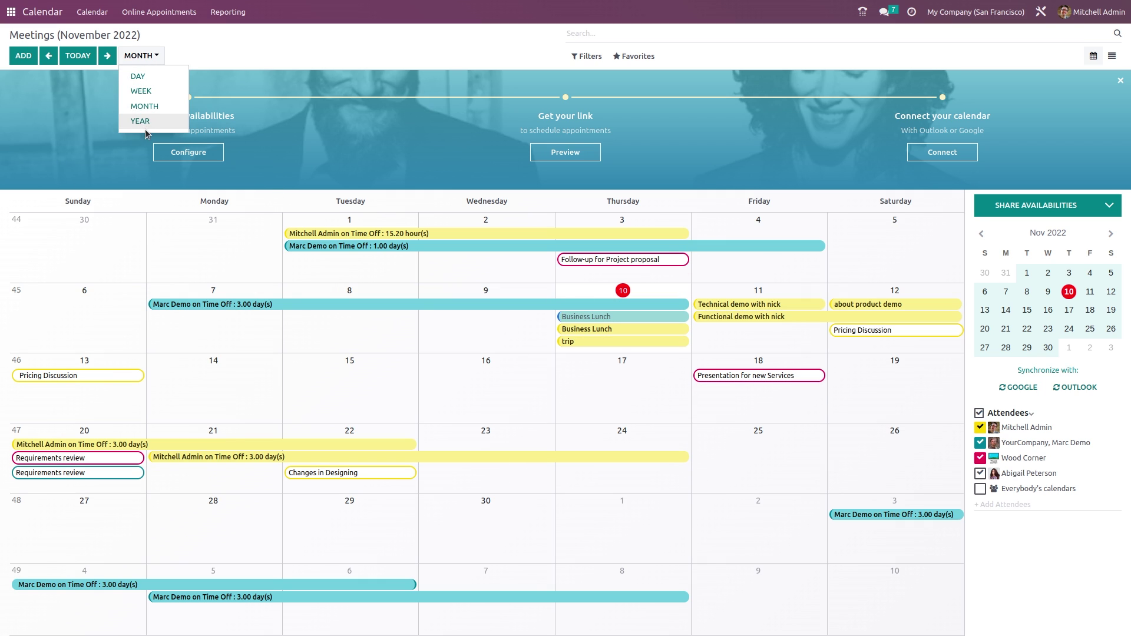
left_click(146, 125)
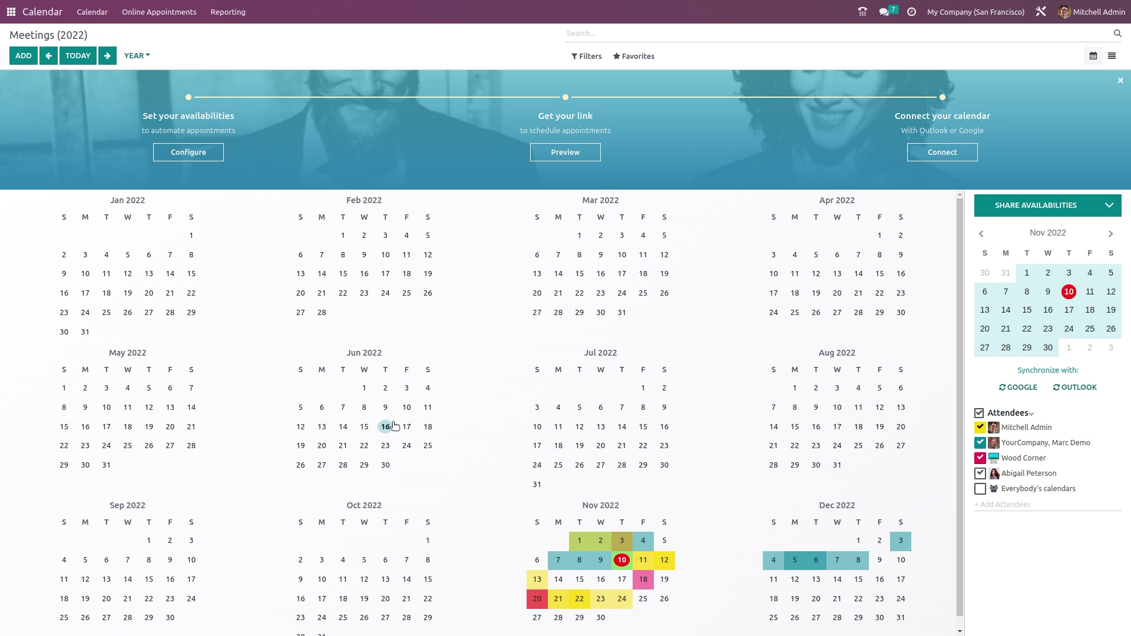
scroll(394, 425, "down", 1)
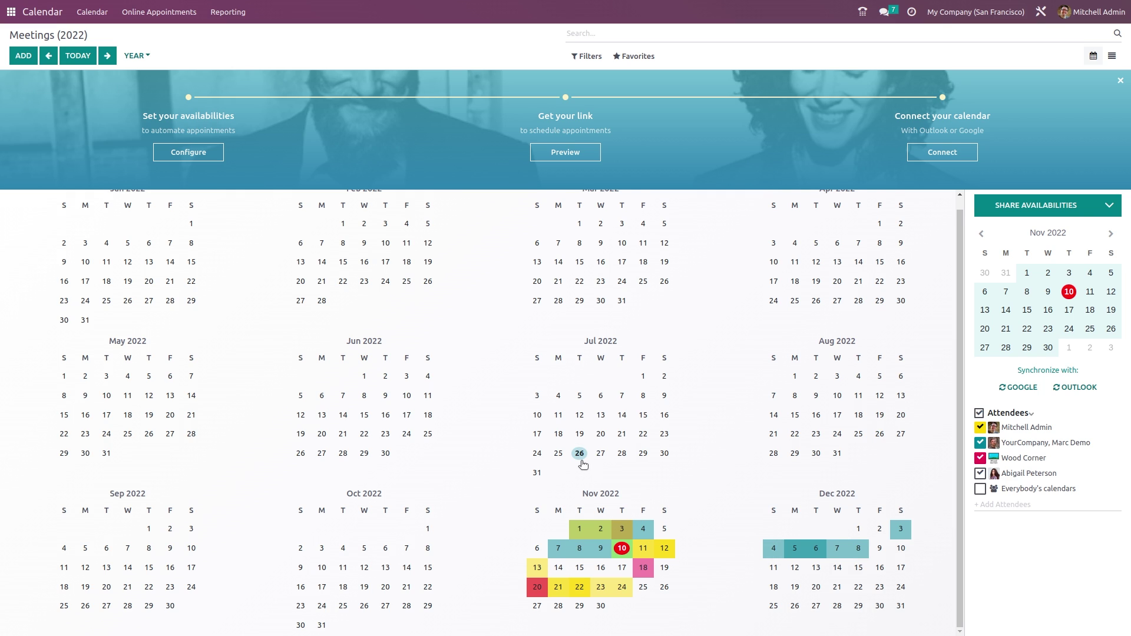
scroll(583, 465, "up", 1)
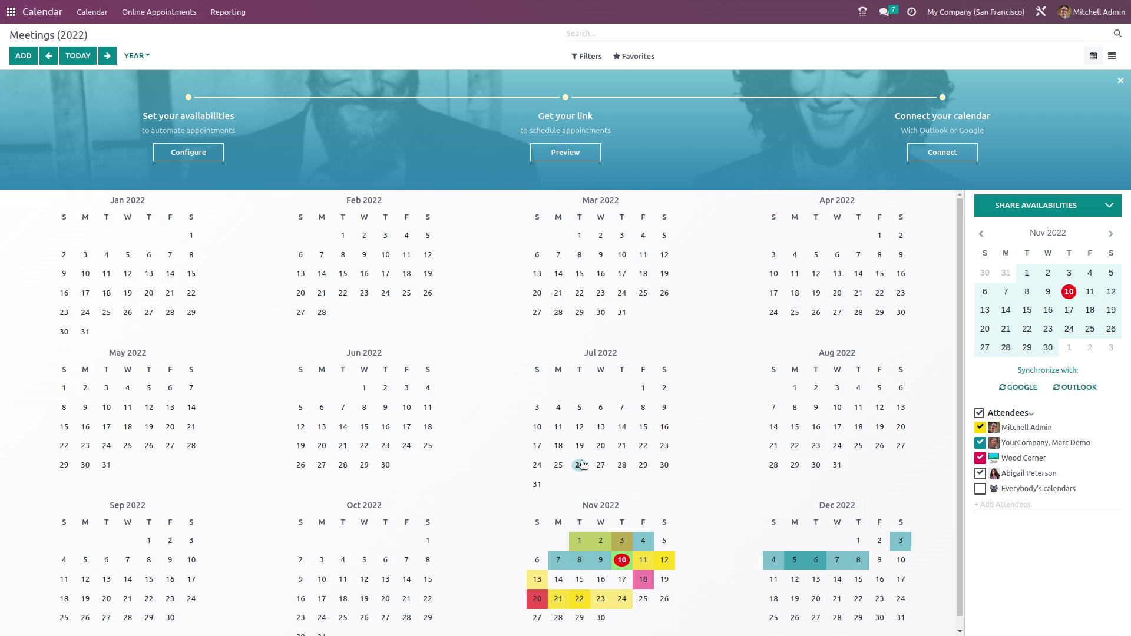
left_click(83, 56)
left_click(137, 56)
left_click(148, 81)
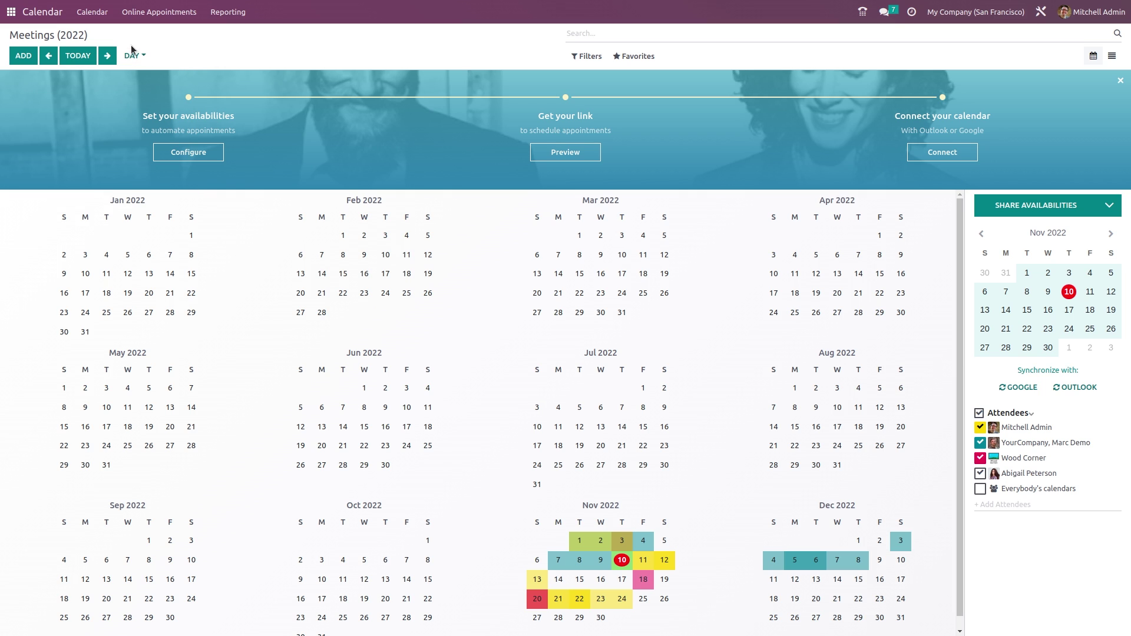
left_click(134, 55)
left_click(146, 96)
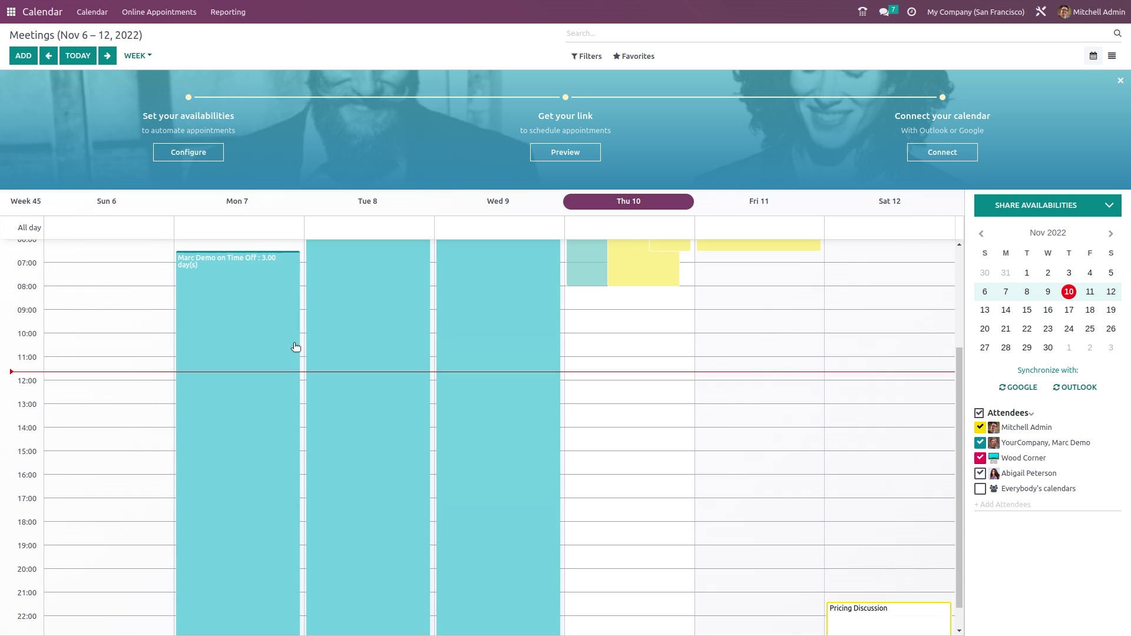
scroll(296, 346, "up", 3)
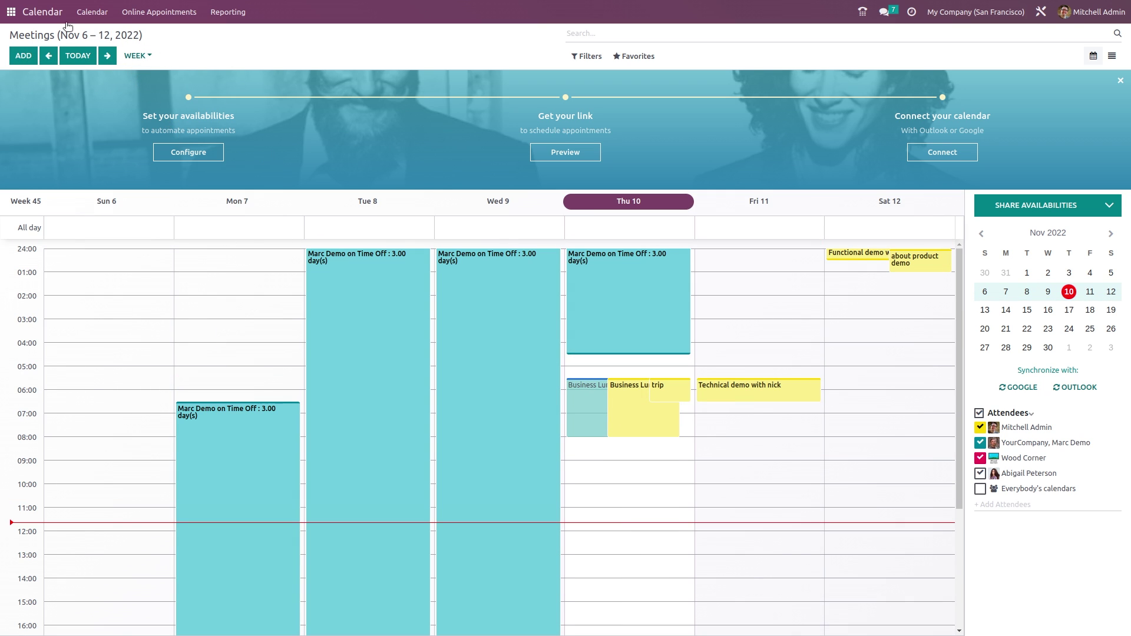
Create a new online appointment type titled 'doctor'
left_click(132, 23)
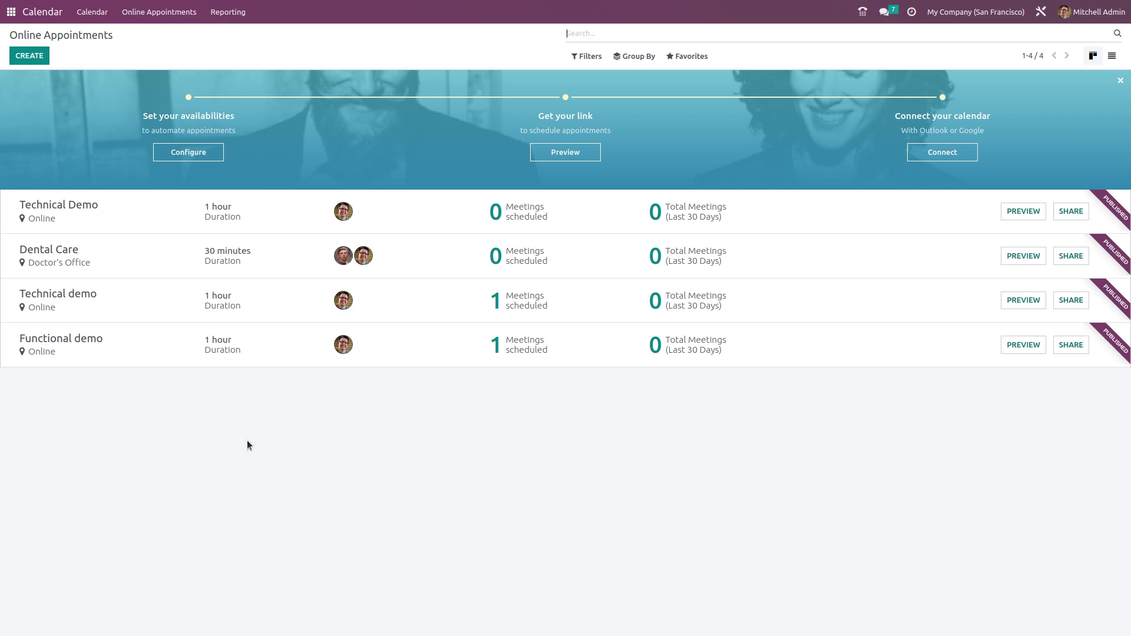
left_click(29, 56)
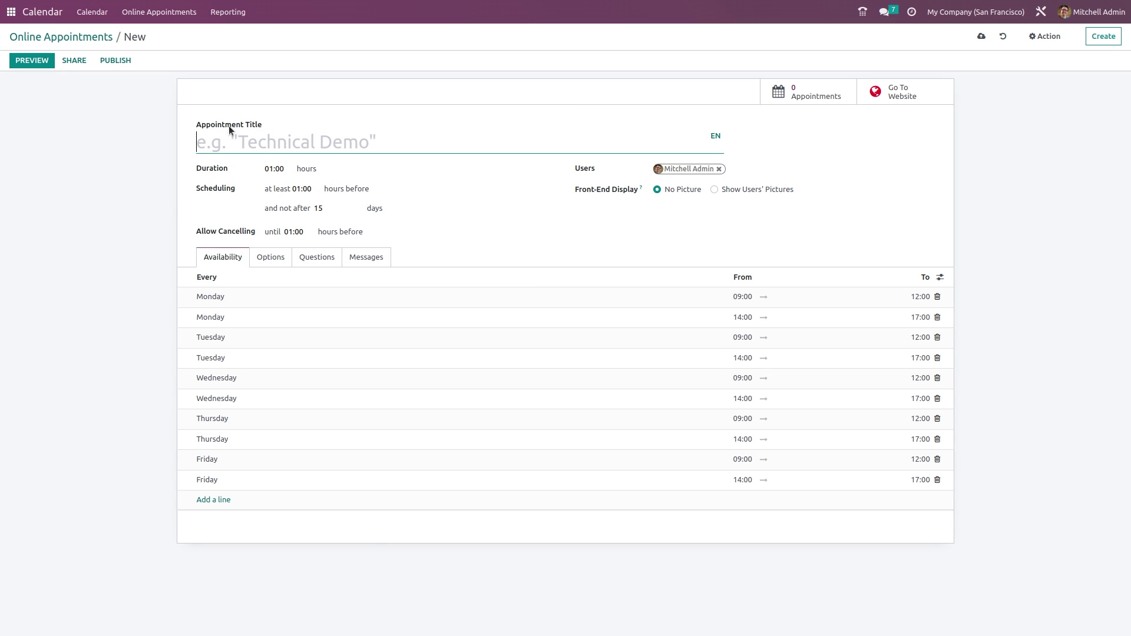
left_click(370, 138)
type("doctor")
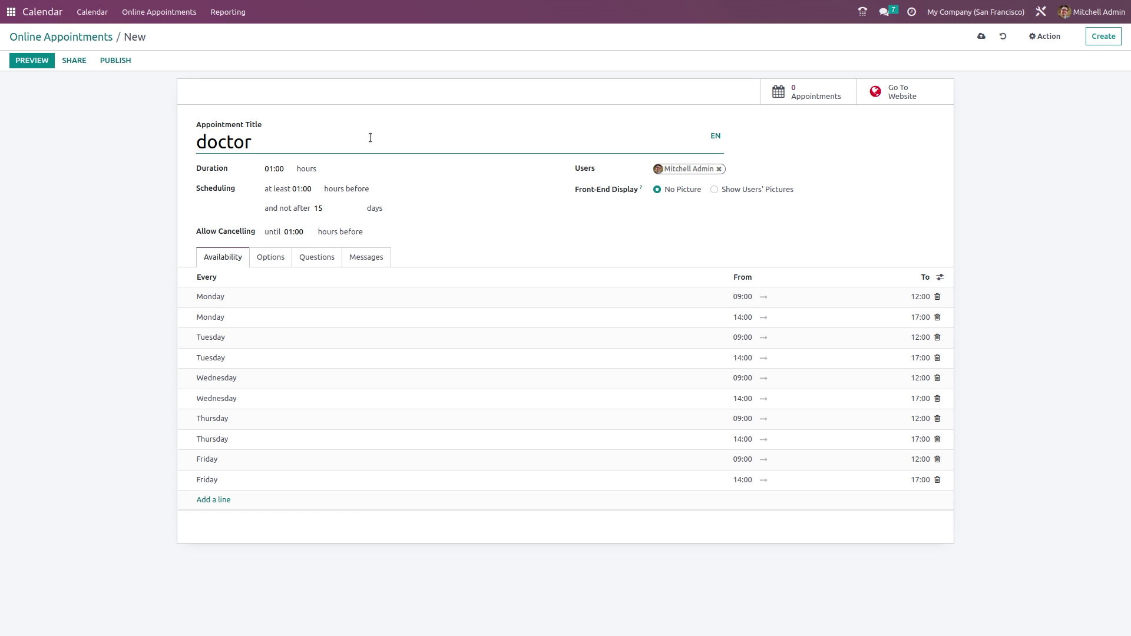
Set the doctor appointment's Front-End Display to Show Users' Pictures
left_click(274, 165)
left_click(296, 151)
left_click(715, 190)
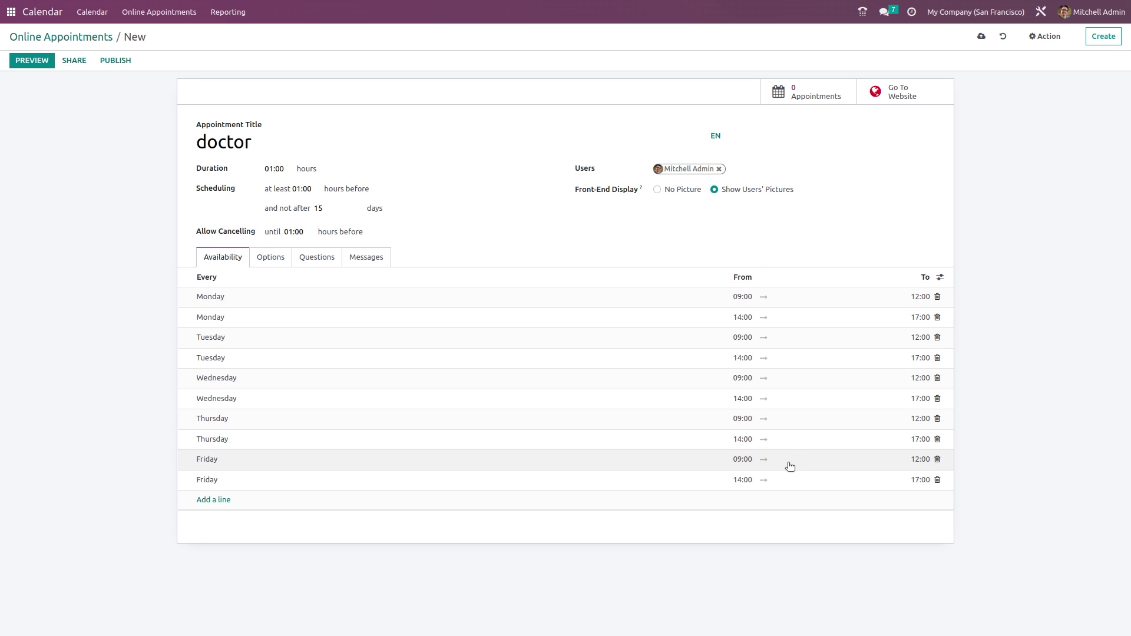
left_click(280, 261)
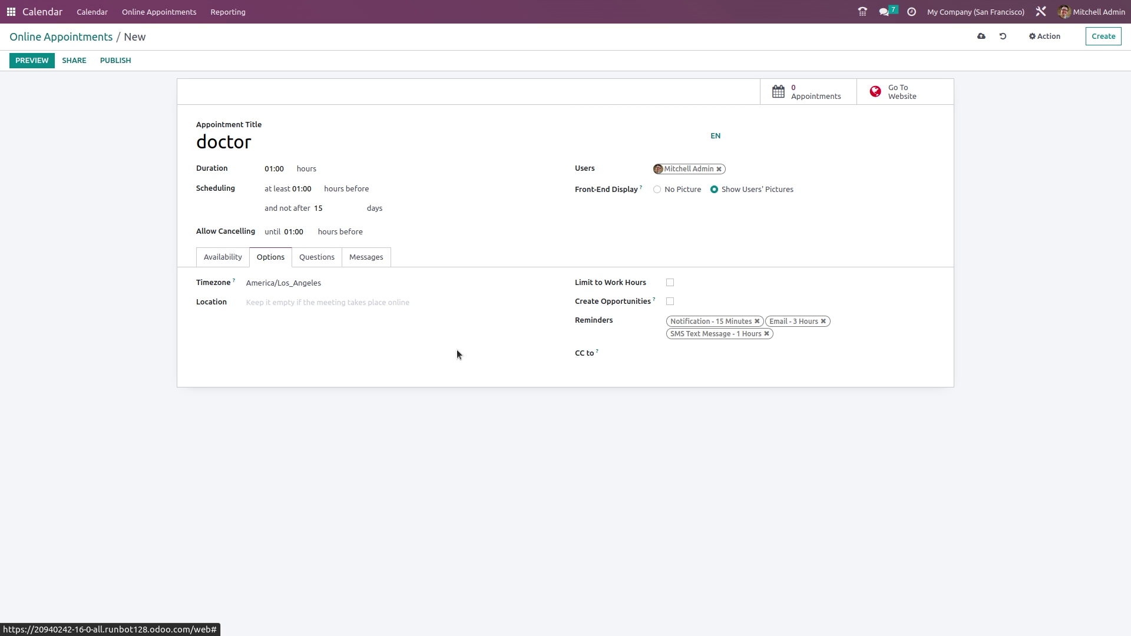
Toggle Limit to Work Hours and browse the CC to contact list without choosing anyone
left_click(671, 283)
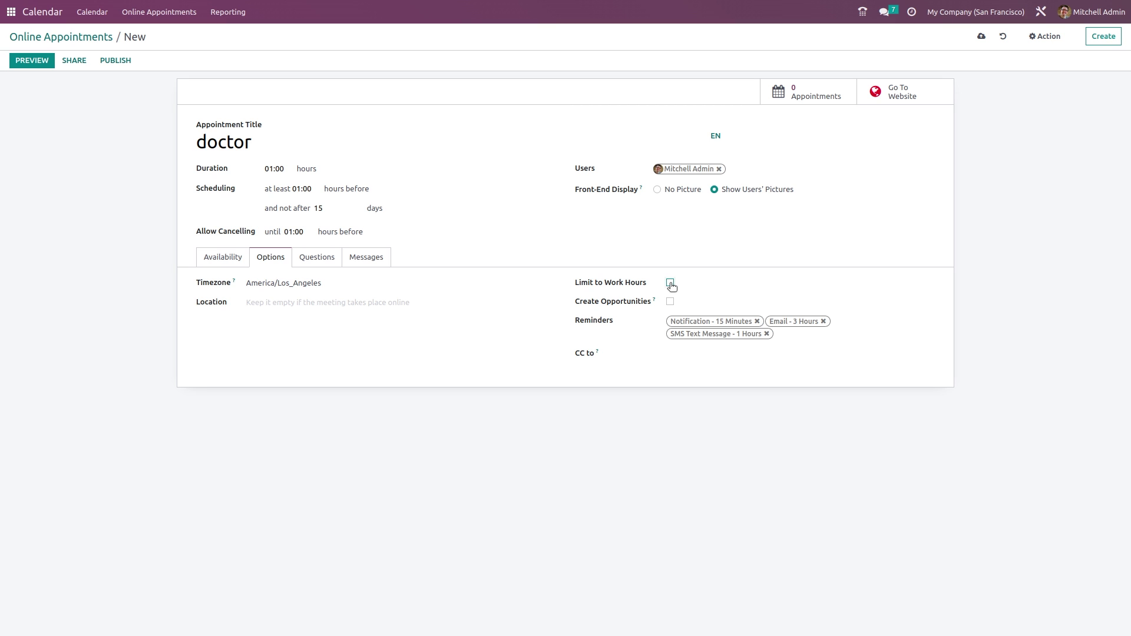
mouse_move(624, 302)
left_click(668, 356)
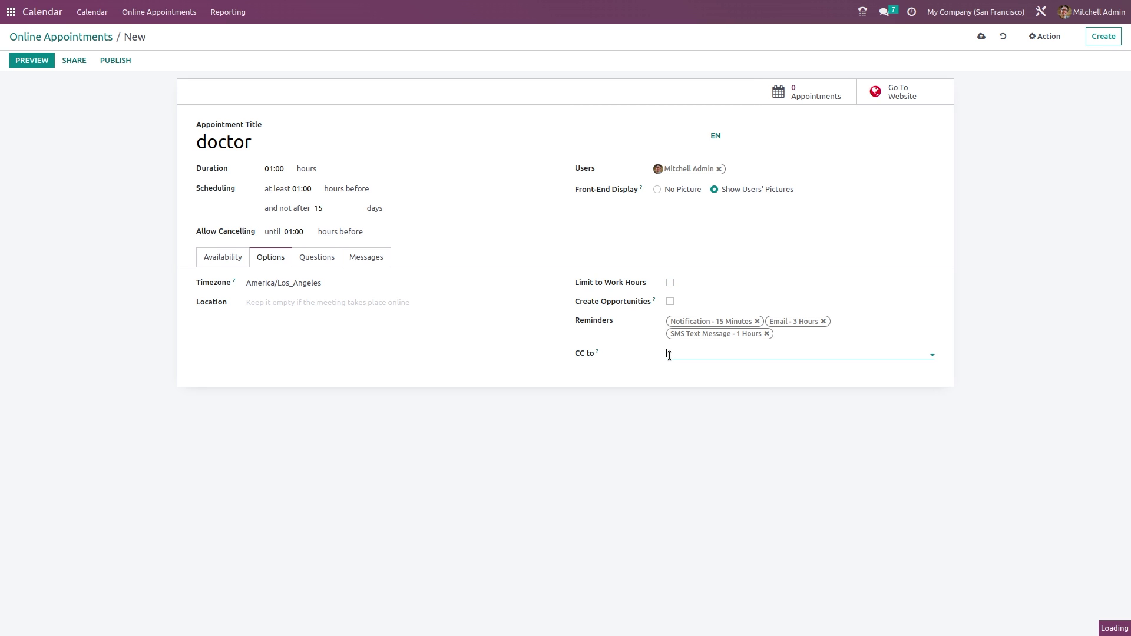
left_click(727, 353)
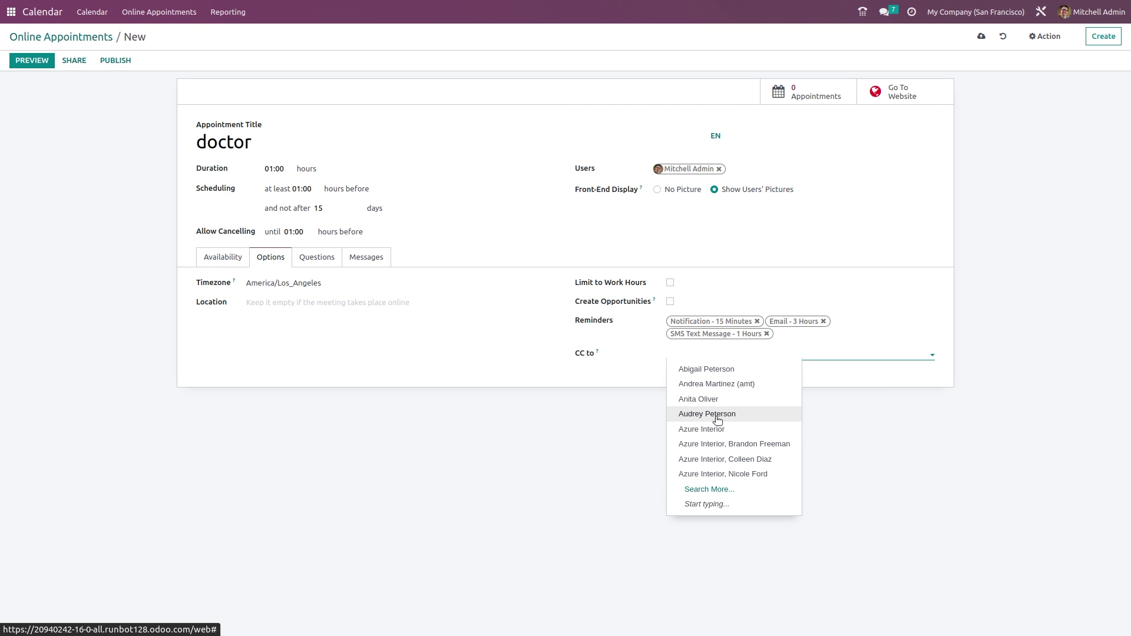
left_click(537, 421)
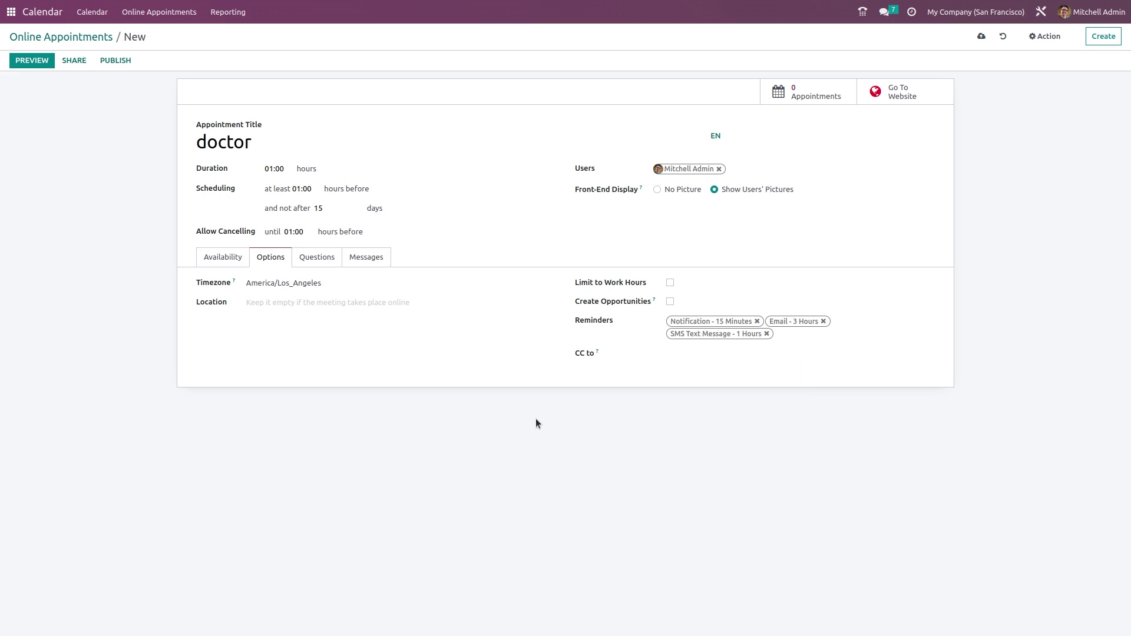
left_click(326, 262)
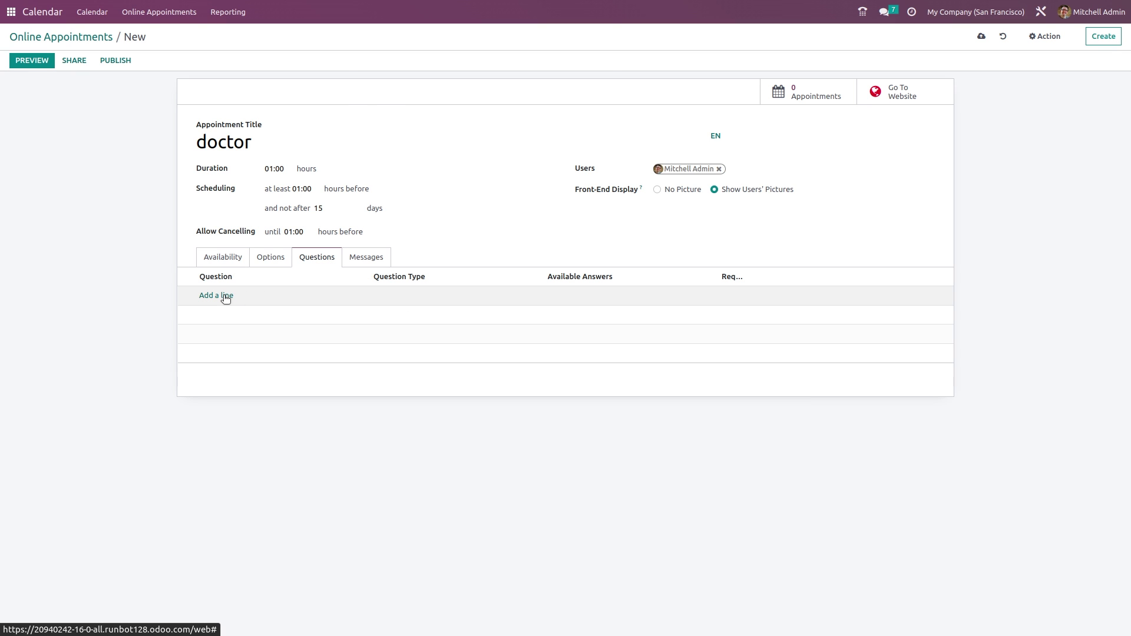
Add a checkbox question 'what are your symptoms' with answers headache, dizziness, vomiting and cold
left_click(226, 297)
type("what are your symptoms")
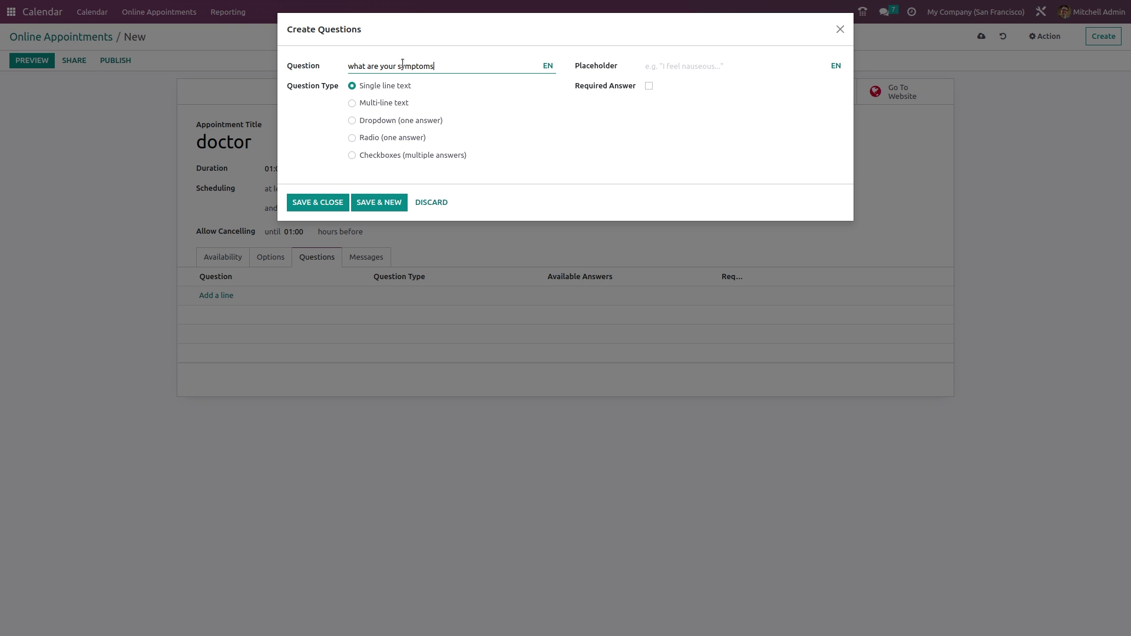
left_click(691, 63)
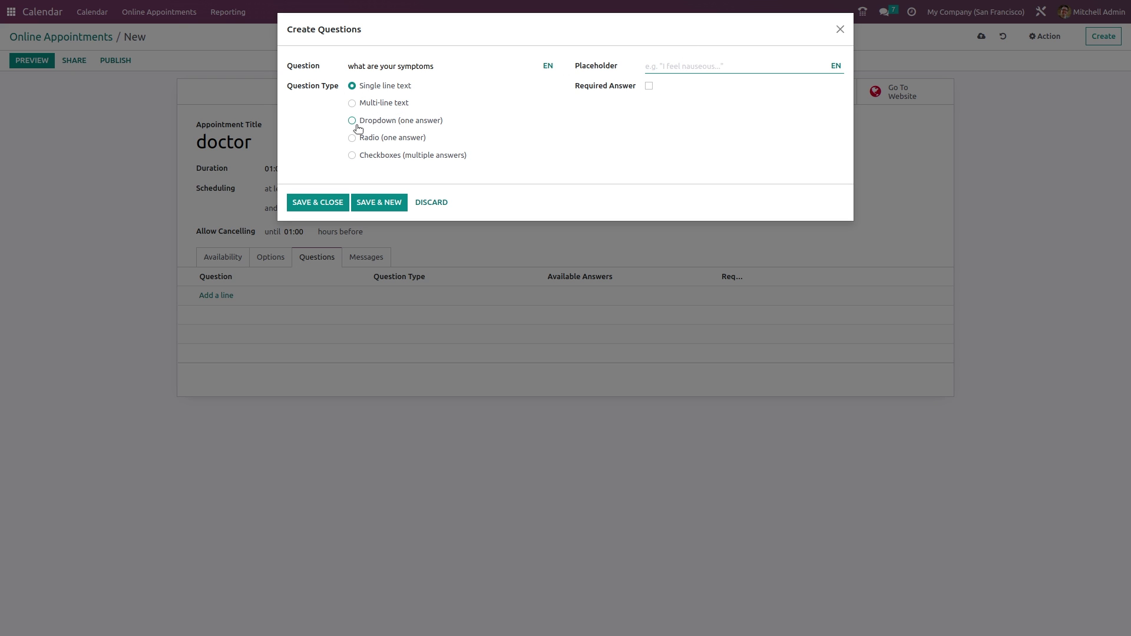
left_click(352, 138)
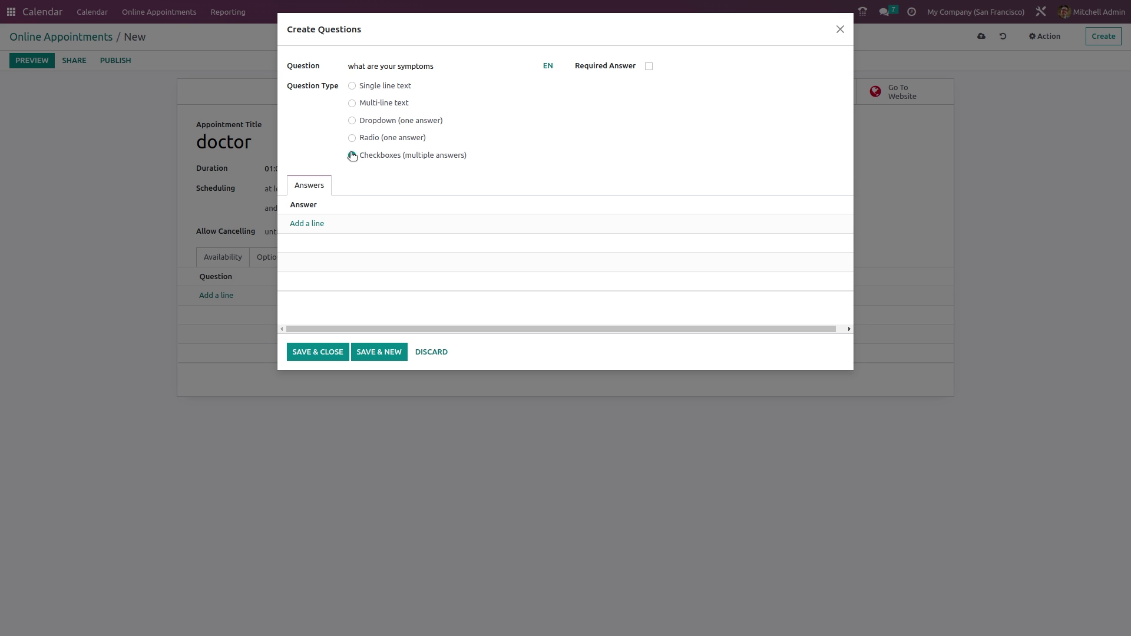
left_click(314, 224)
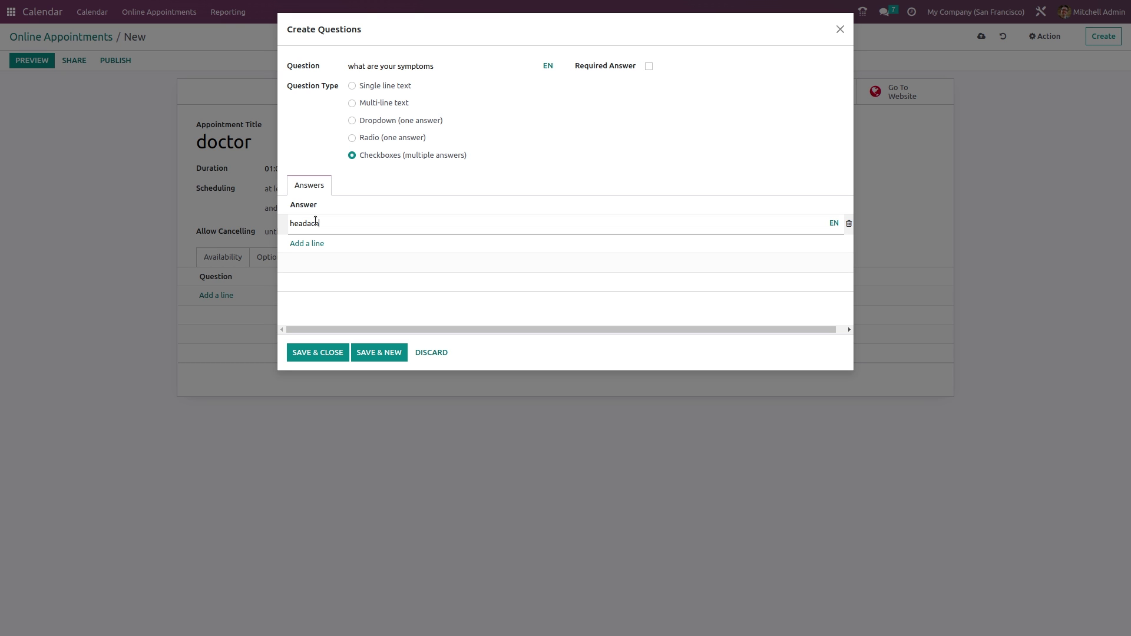
left_click(314, 244)
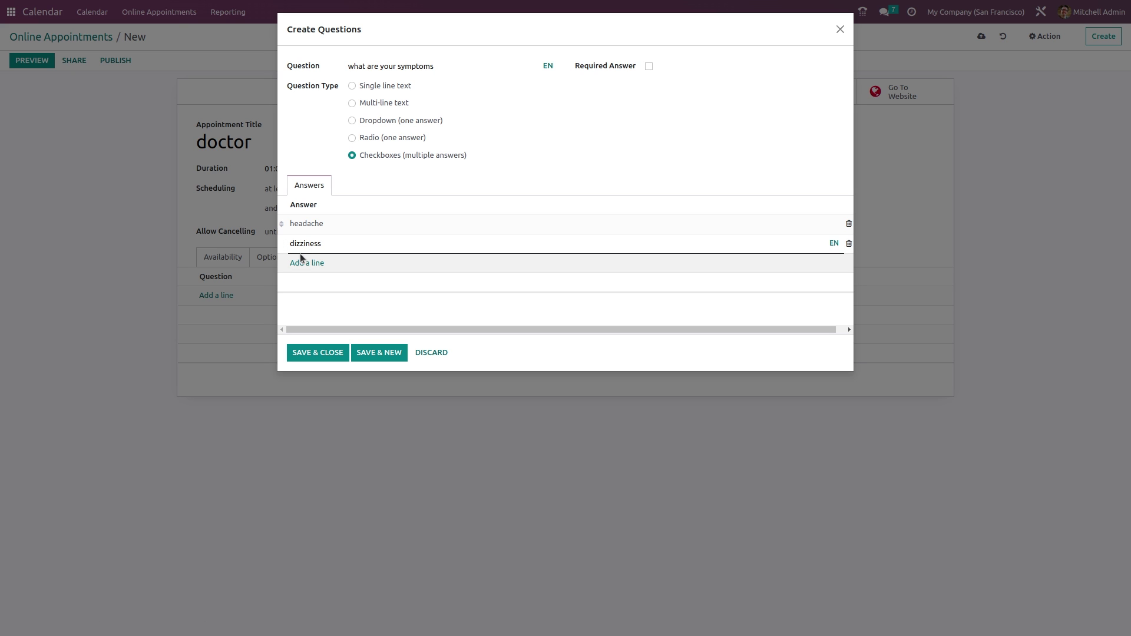
left_click(302, 263)
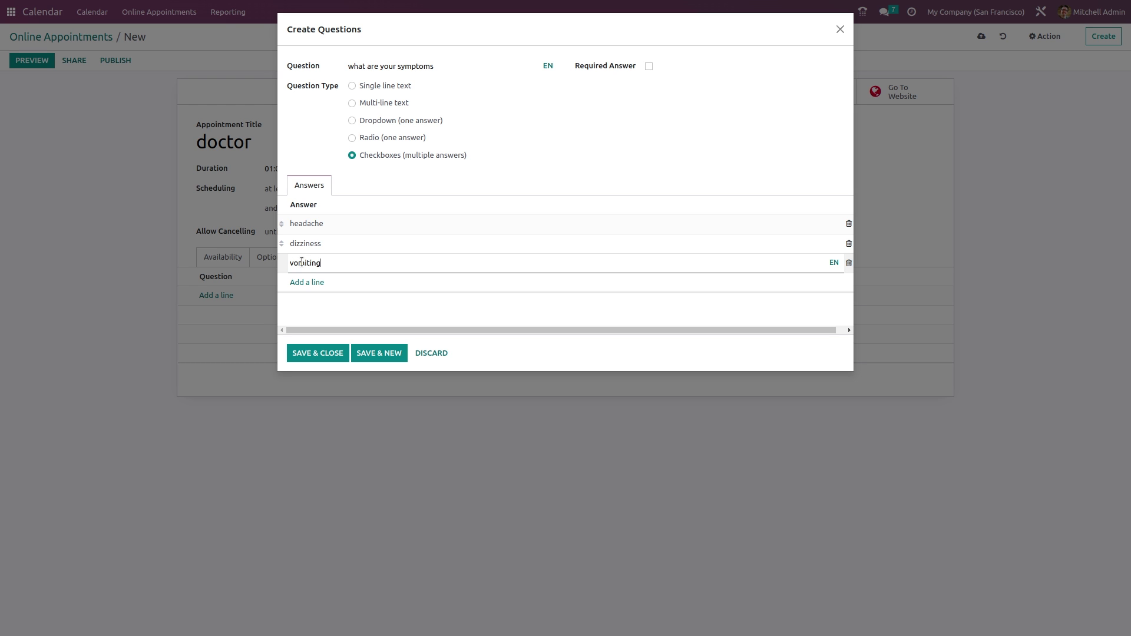
left_click(301, 281)
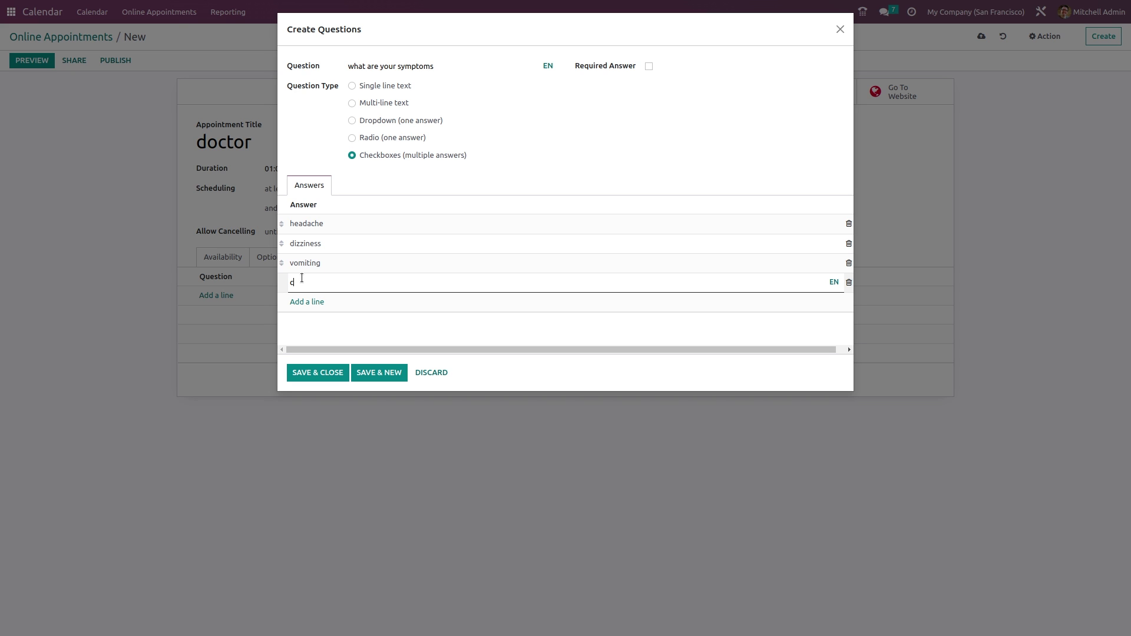
left_click(316, 376)
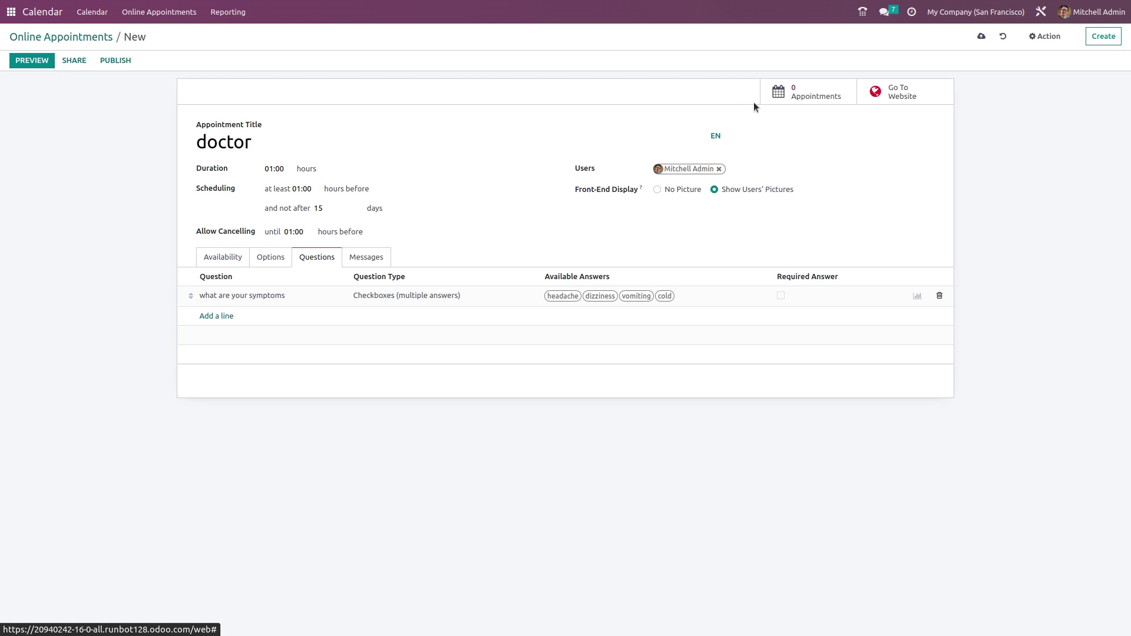
Make the symptoms question a required answer
left_click(781, 298)
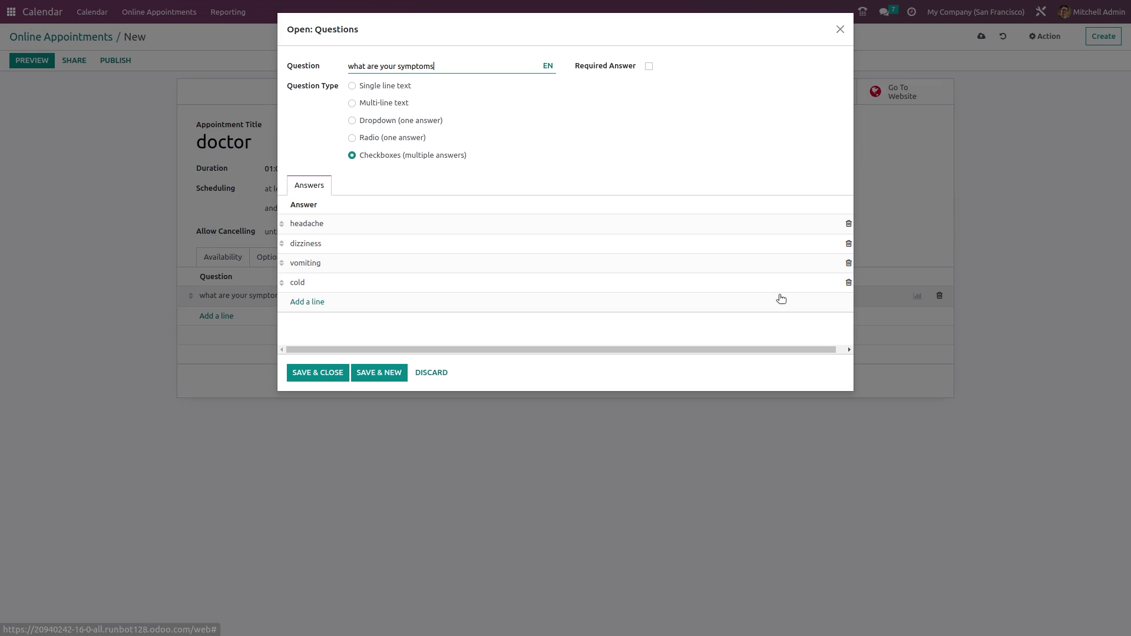
left_click(649, 67)
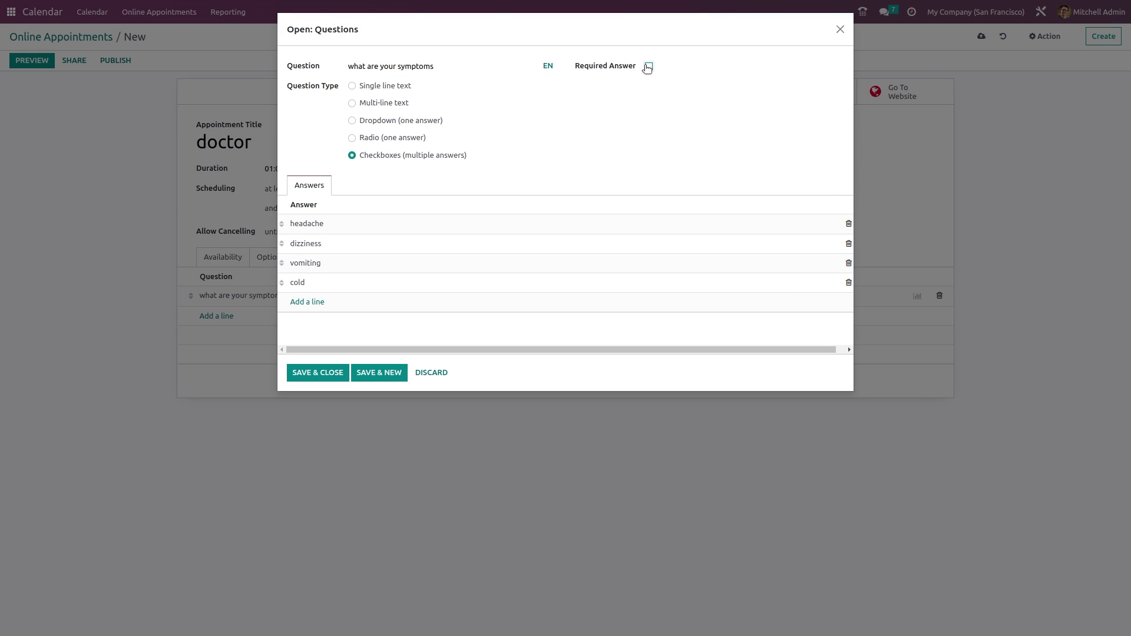
left_click(321, 373)
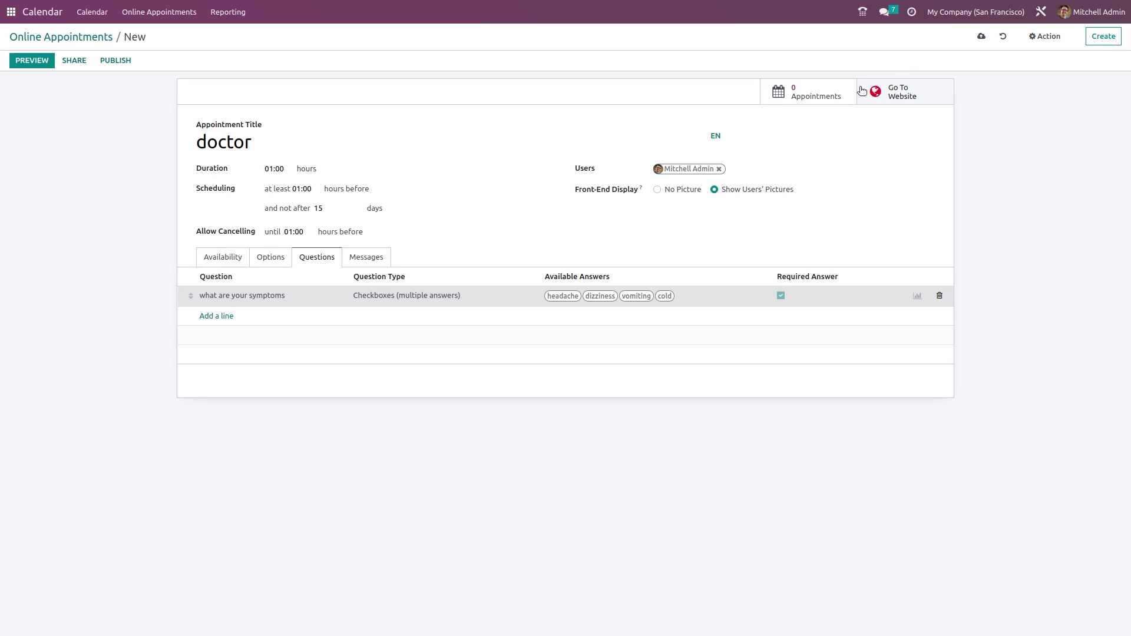
Save and publish the doctor appointment, then pick a Friday 11 November slot
left_click(915, 97)
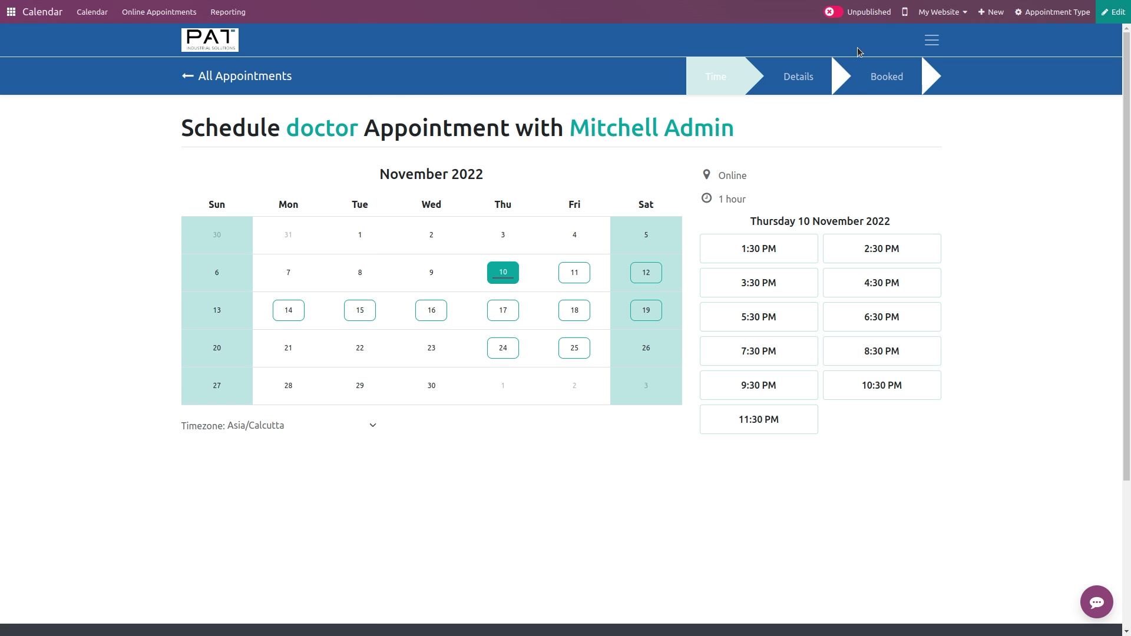
left_click(833, 12)
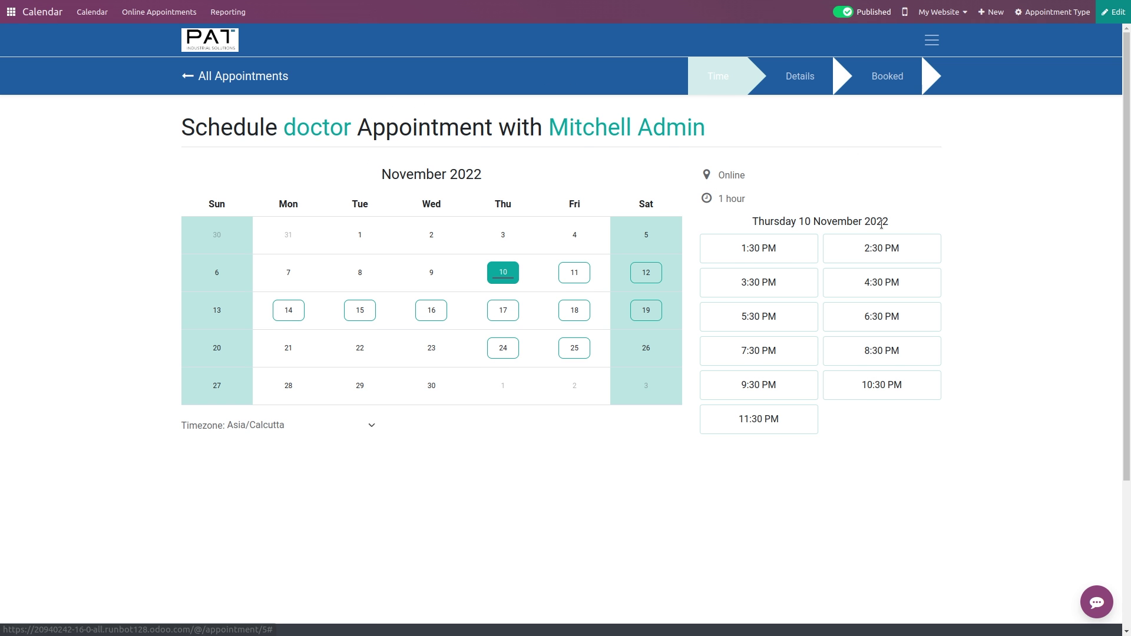
left_click(584, 276)
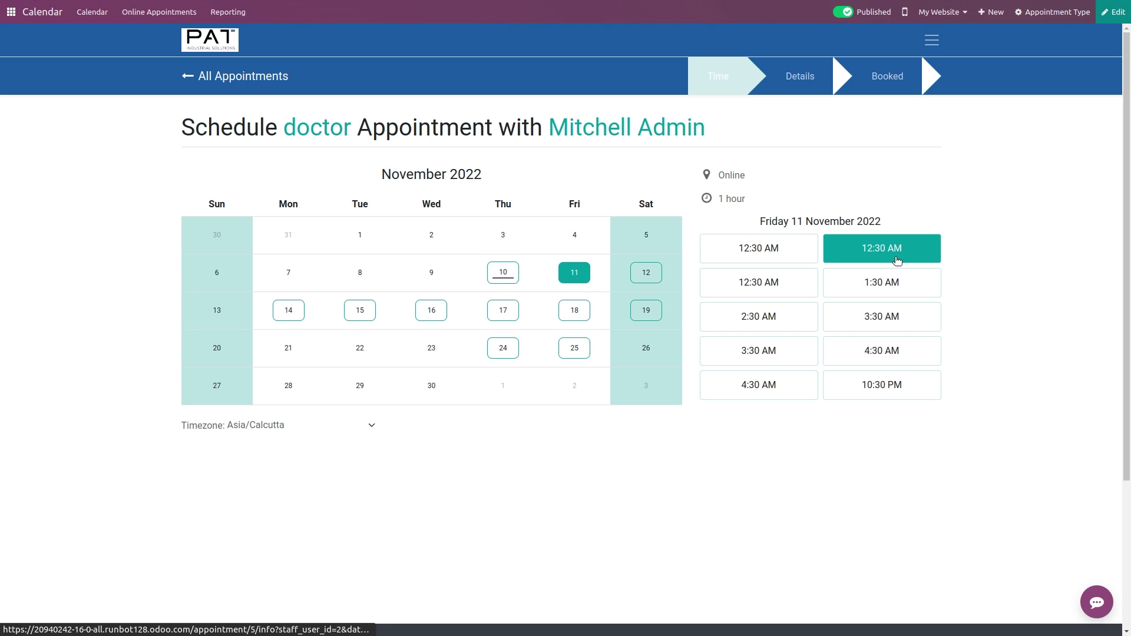
left_click(872, 284)
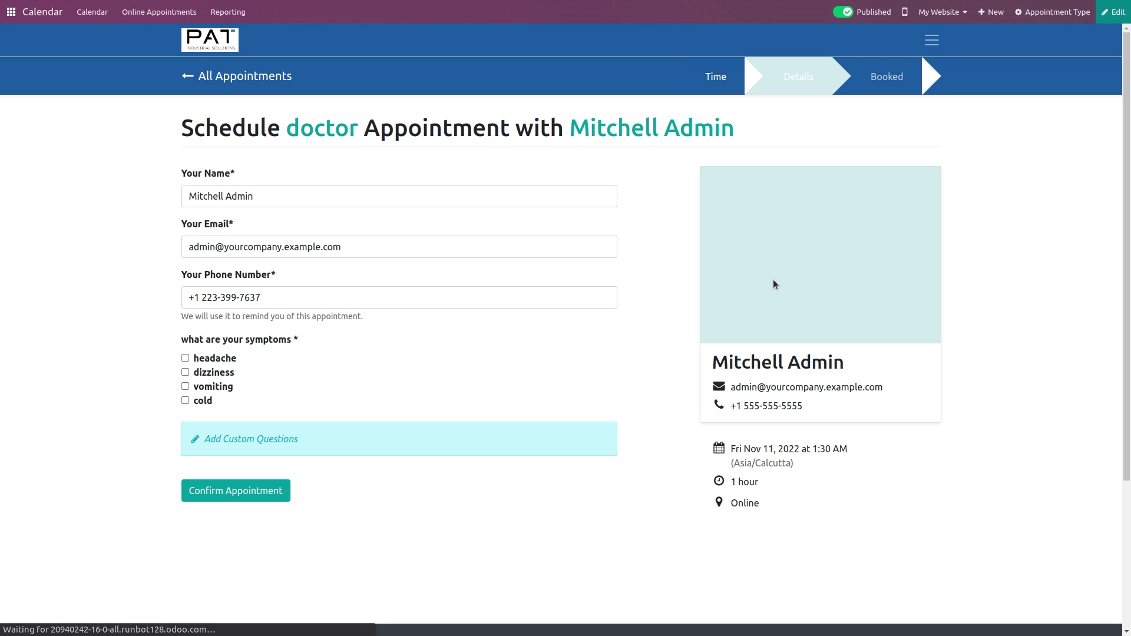
Enter the patient's name, tick headache and cold, and confirm the booking
left_click_drag(252, 196, 188, 191)
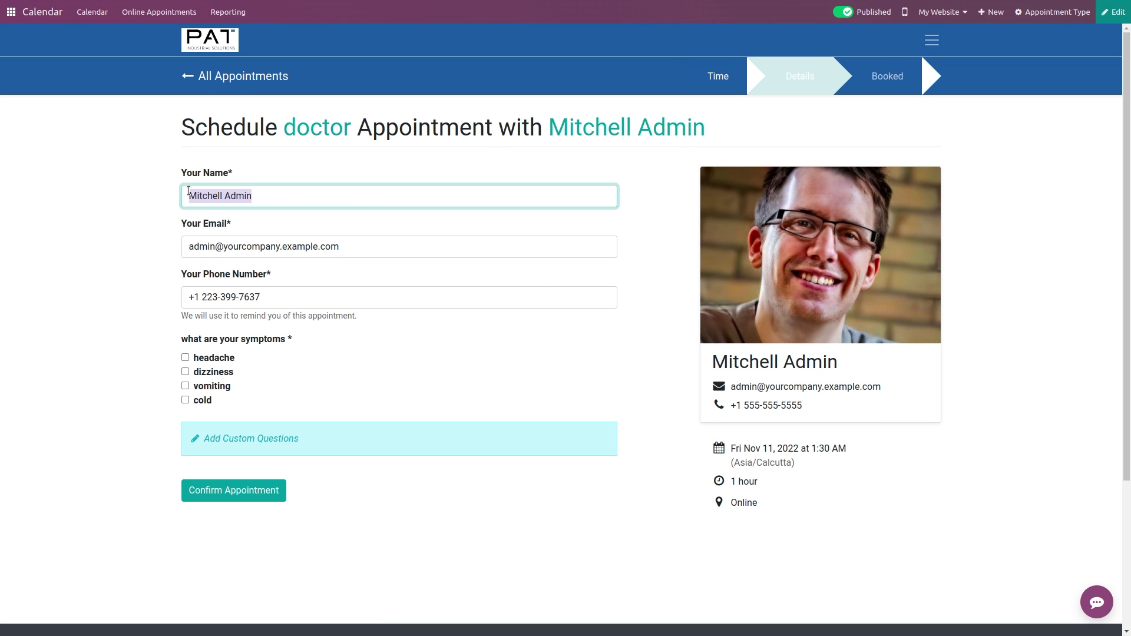
key("BackSpace")
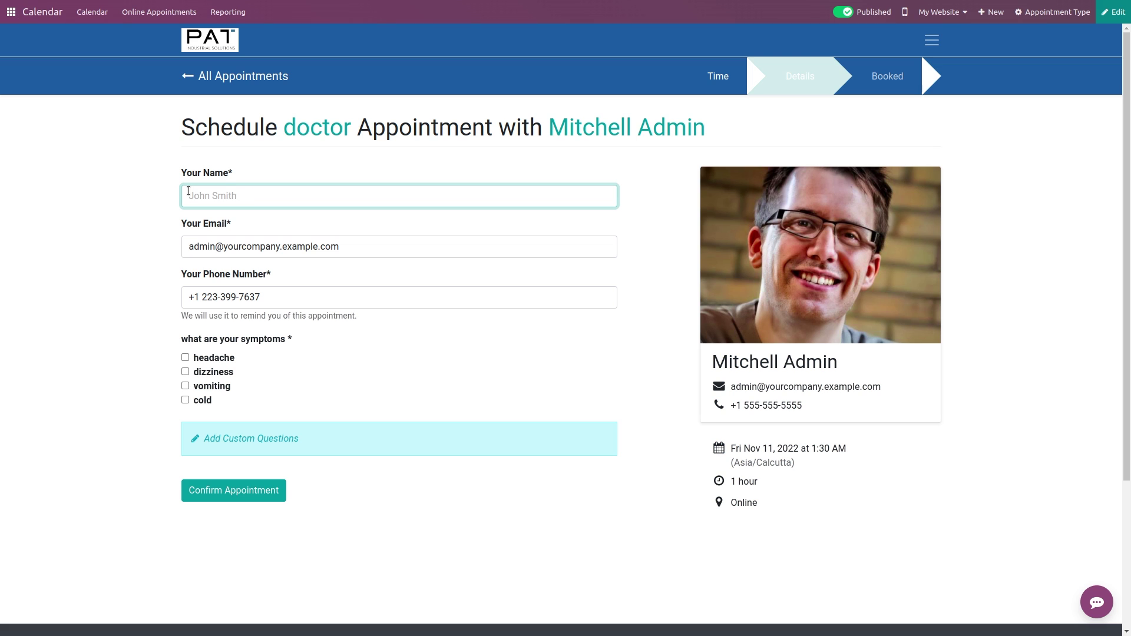
type("charlie")
left_click(185, 359)
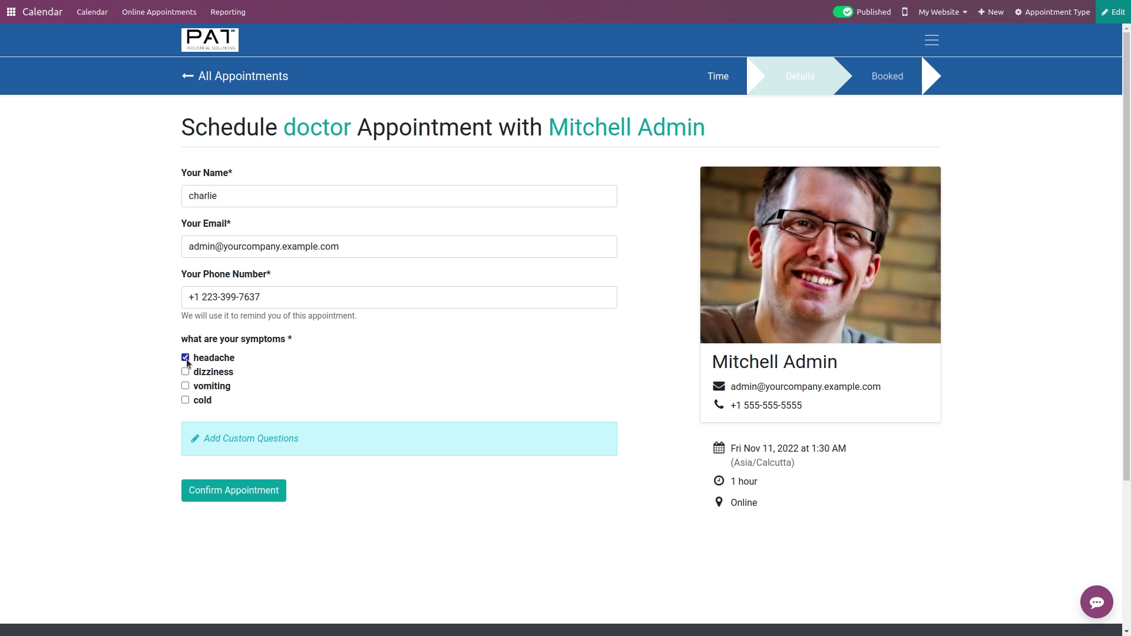
left_click(231, 491)
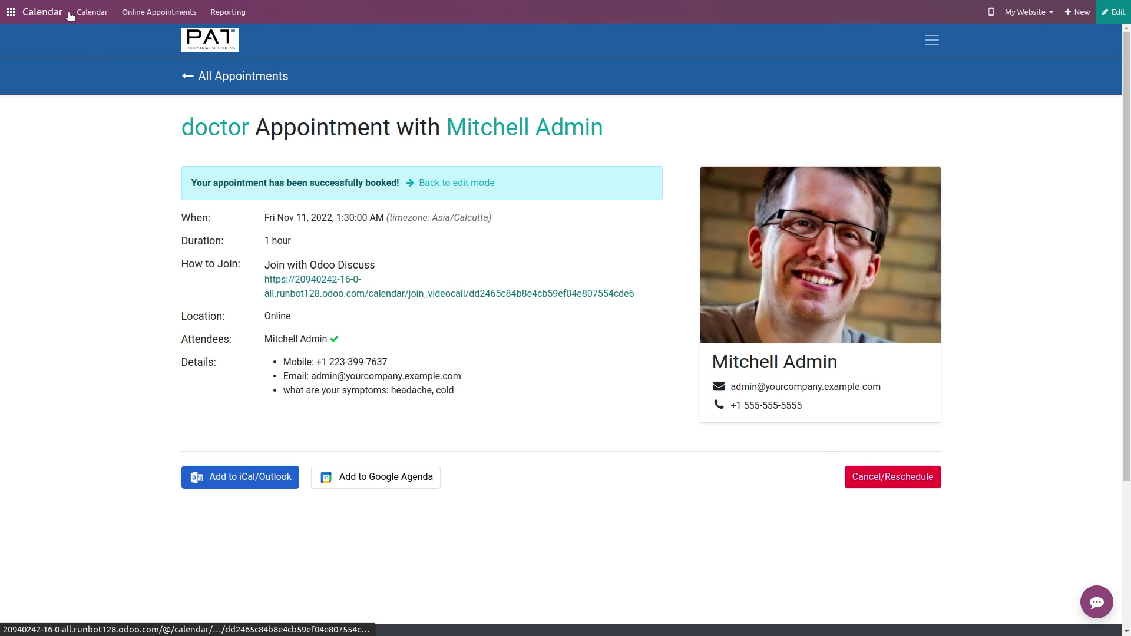
left_click(92, 11)
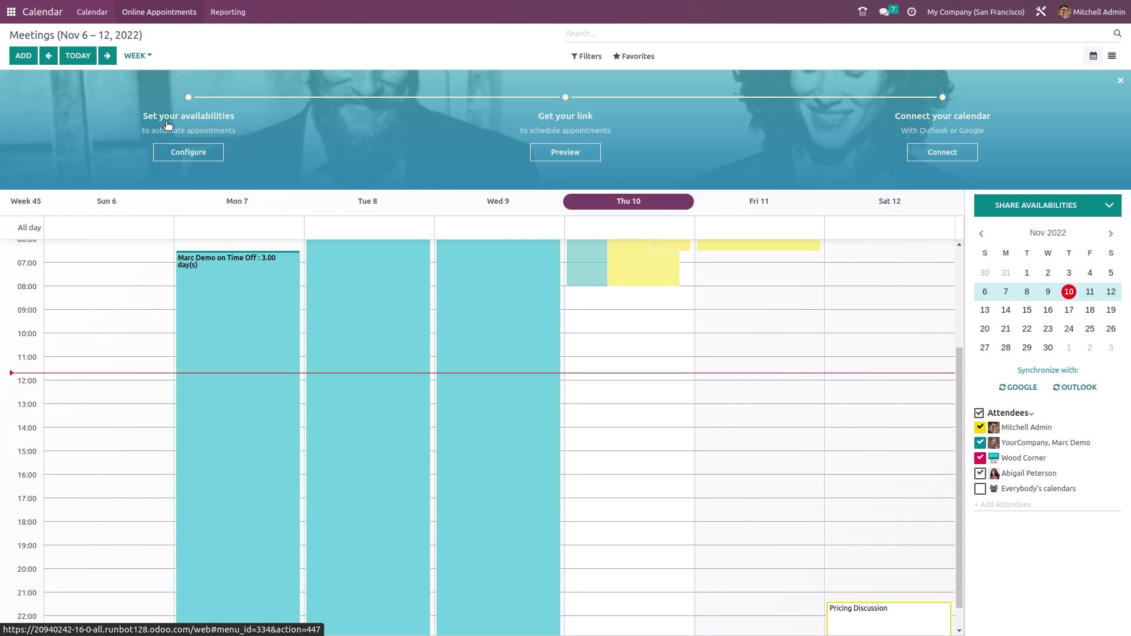
View Online Appointments and check doctor's share link, cancelling the Share Link dialog
left_click(131, 13)
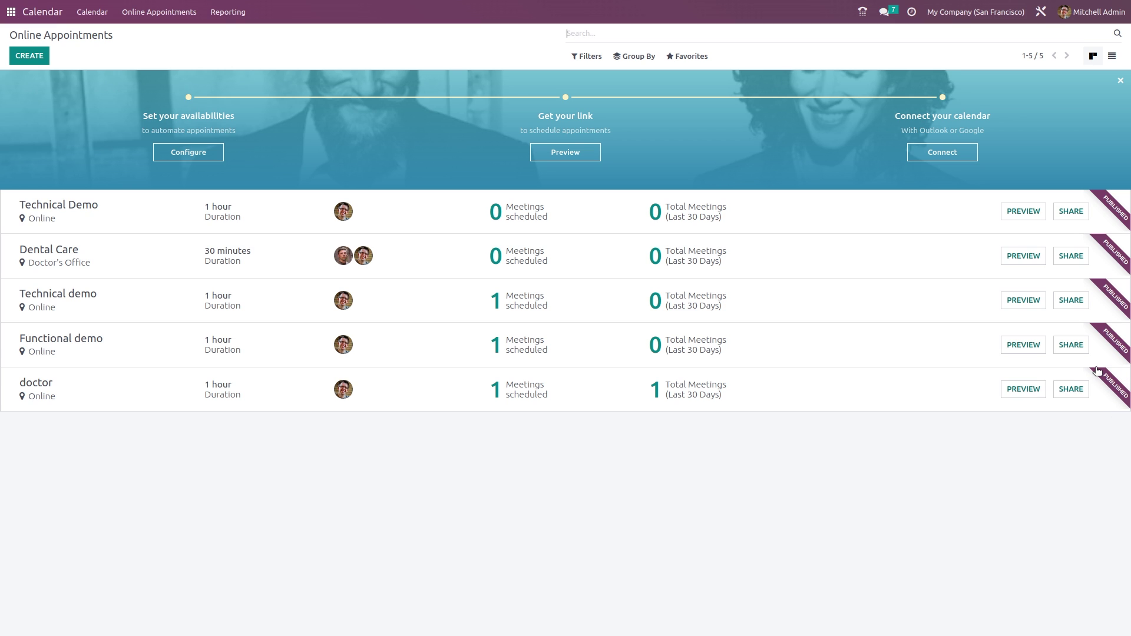
left_click(1080, 389)
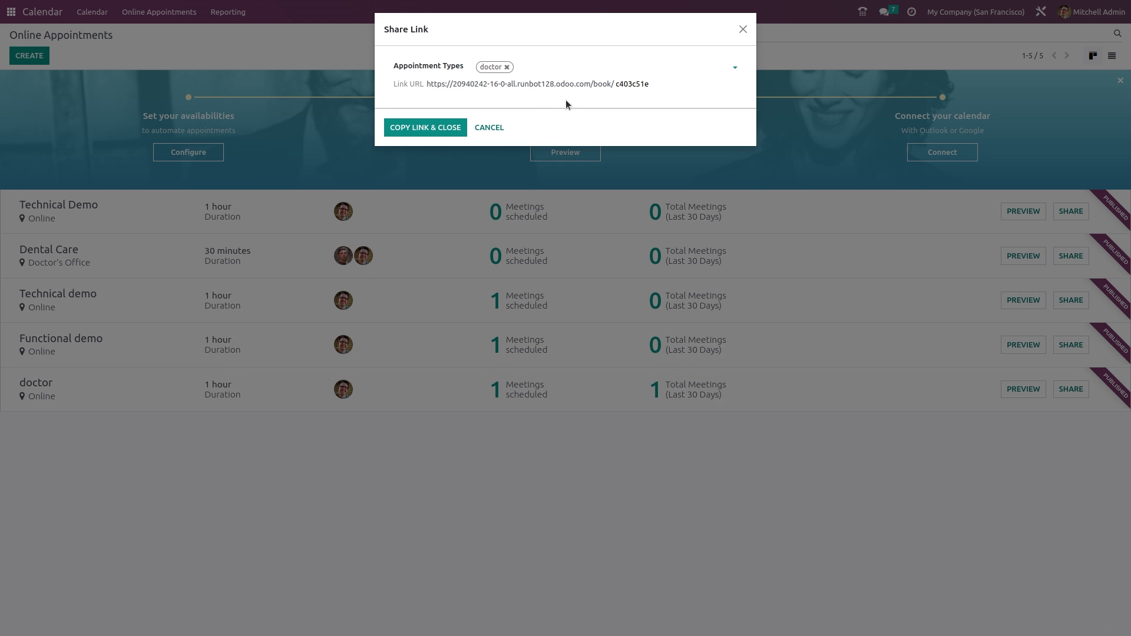
left_click(489, 128)
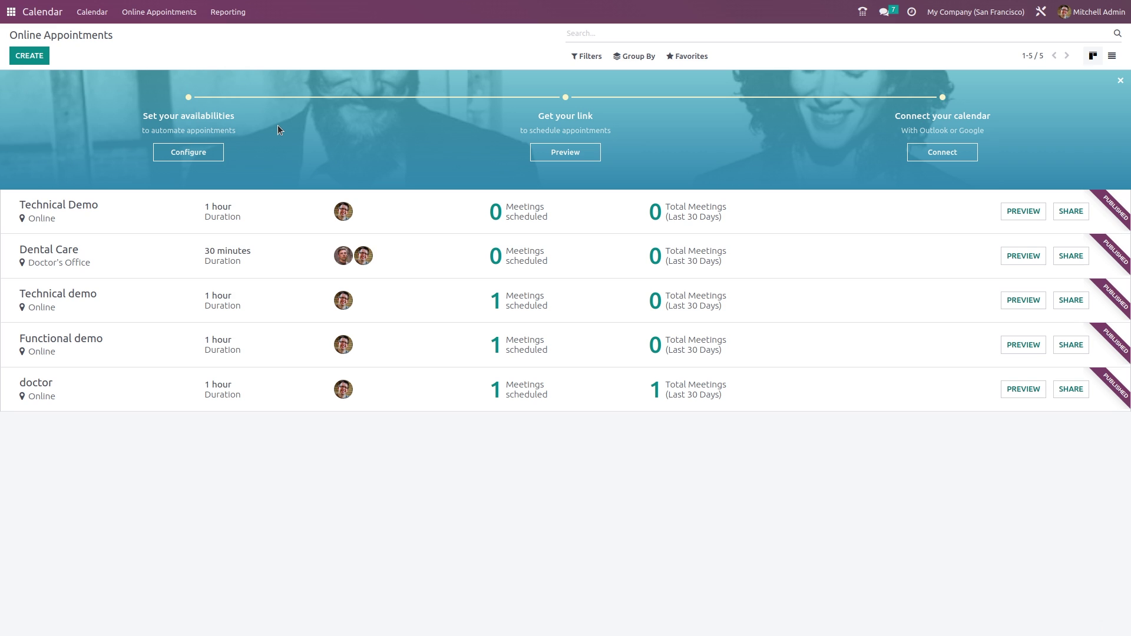
Switch Online Appointments to list view and browse the Filters, Group By and Favorites menus
left_click(1113, 56)
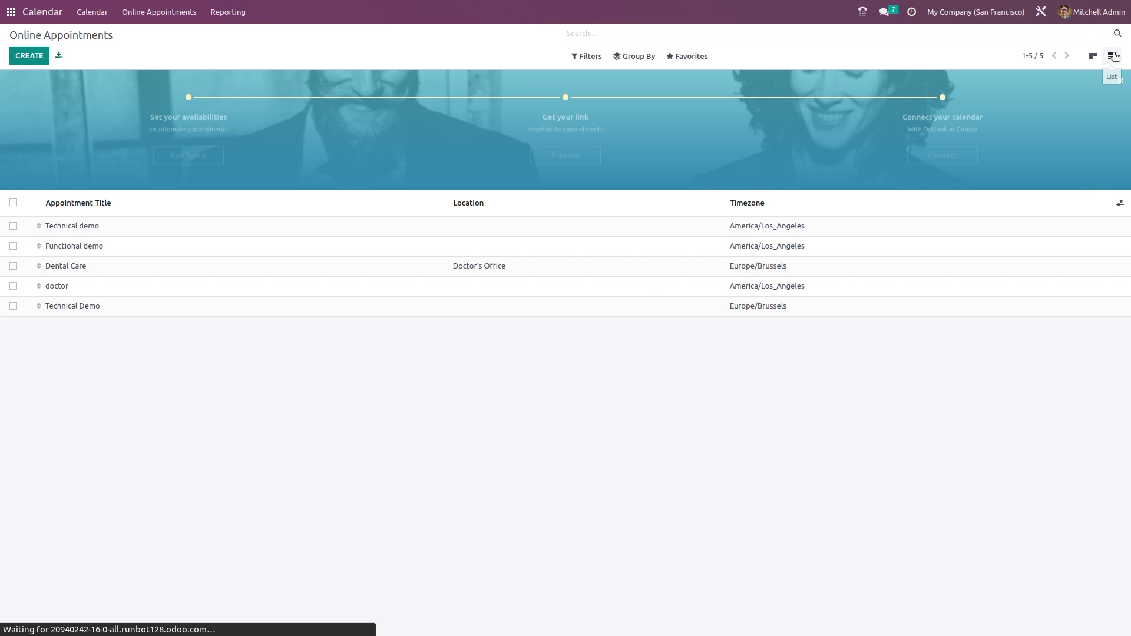
left_click(585, 58)
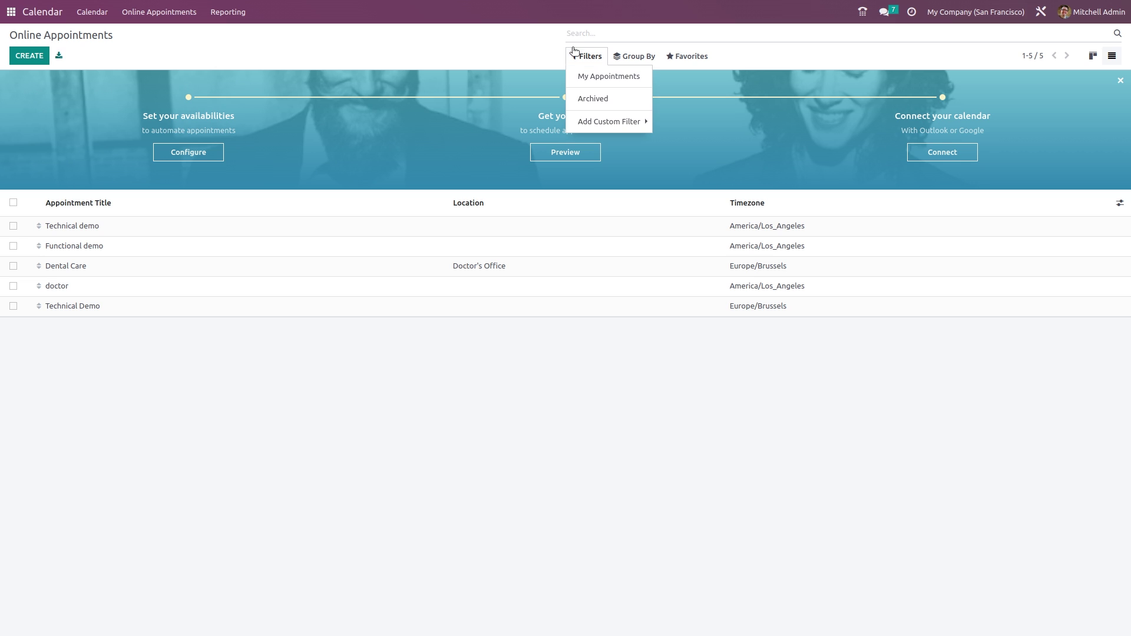
left_click(632, 122)
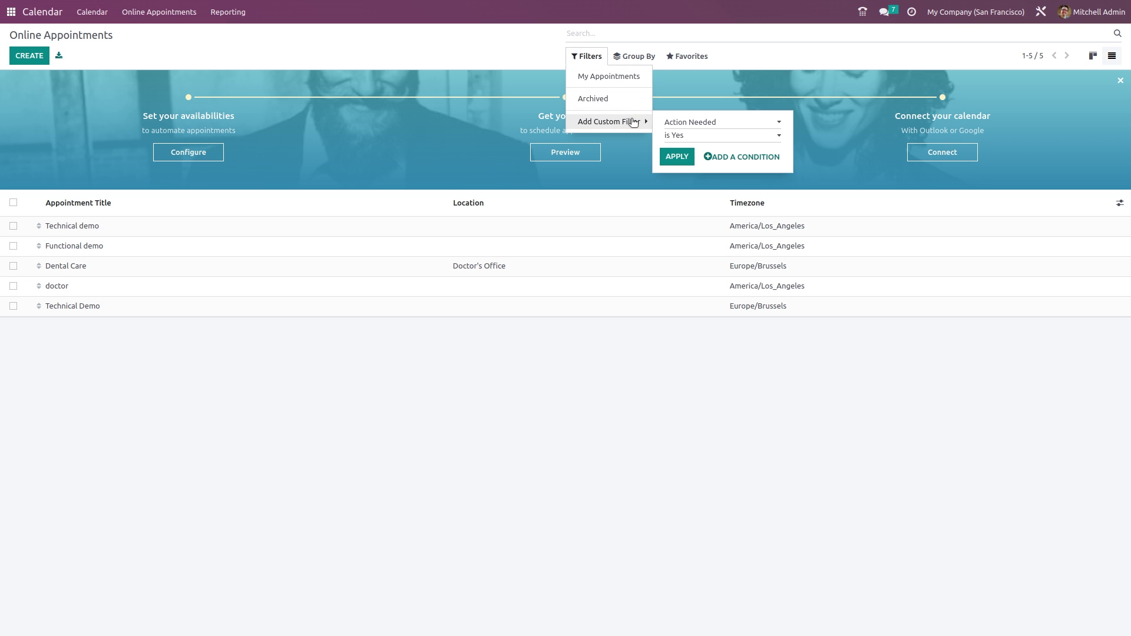
left_click(634, 56)
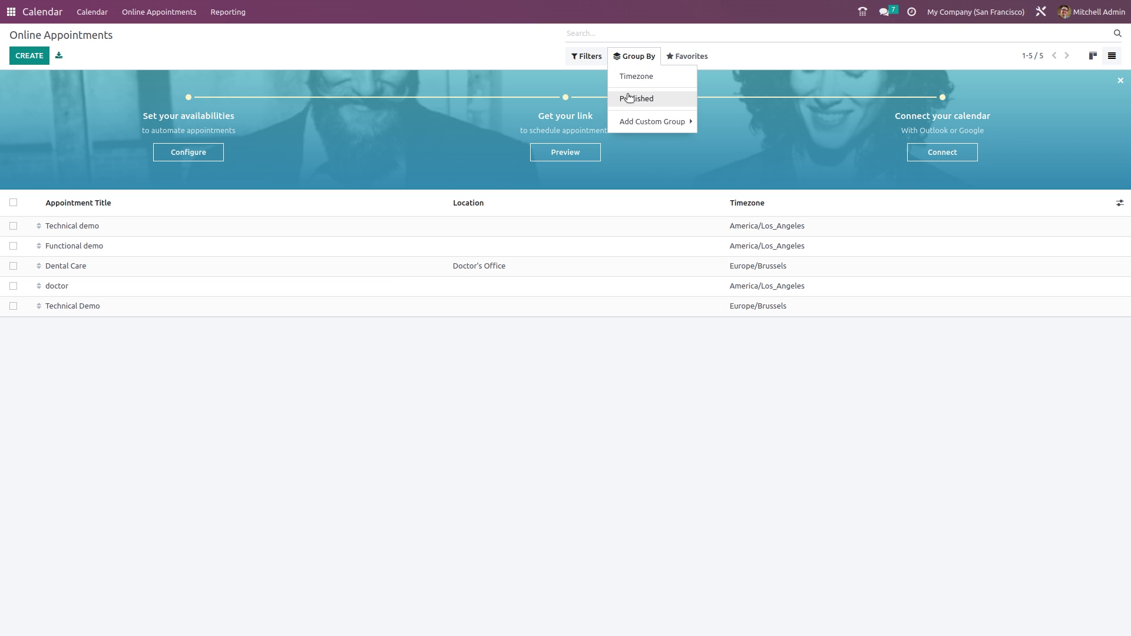
left_click(688, 55)
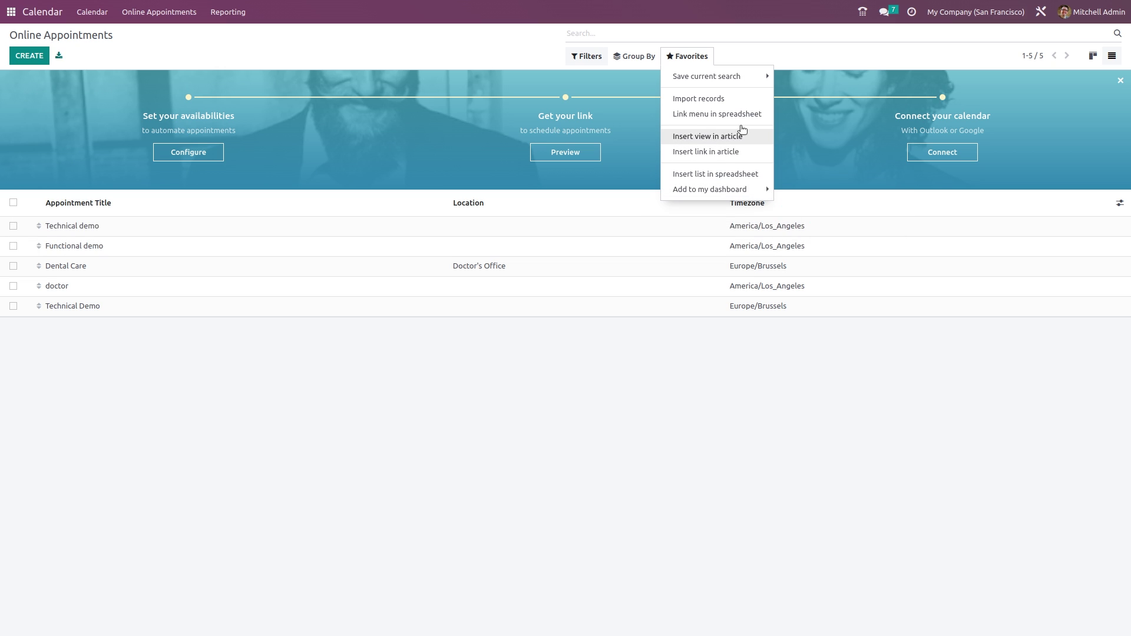
mouse_move(710, 194)
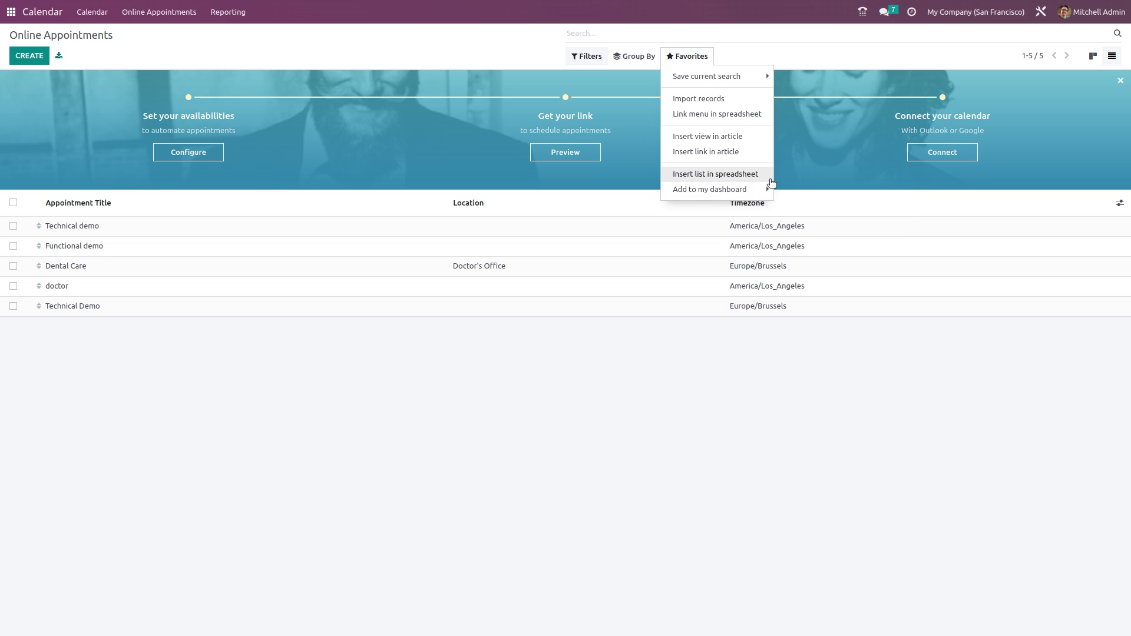
left_click(798, 390)
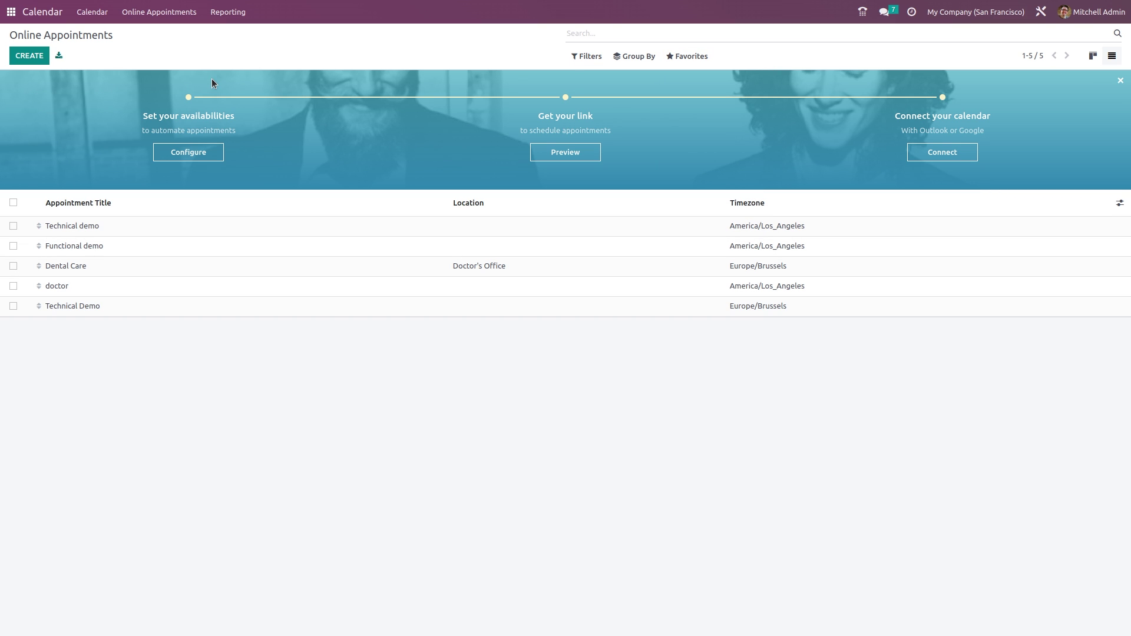
Open the Online Appointments report in Graph view
left_click(229, 13)
left_click(238, 38)
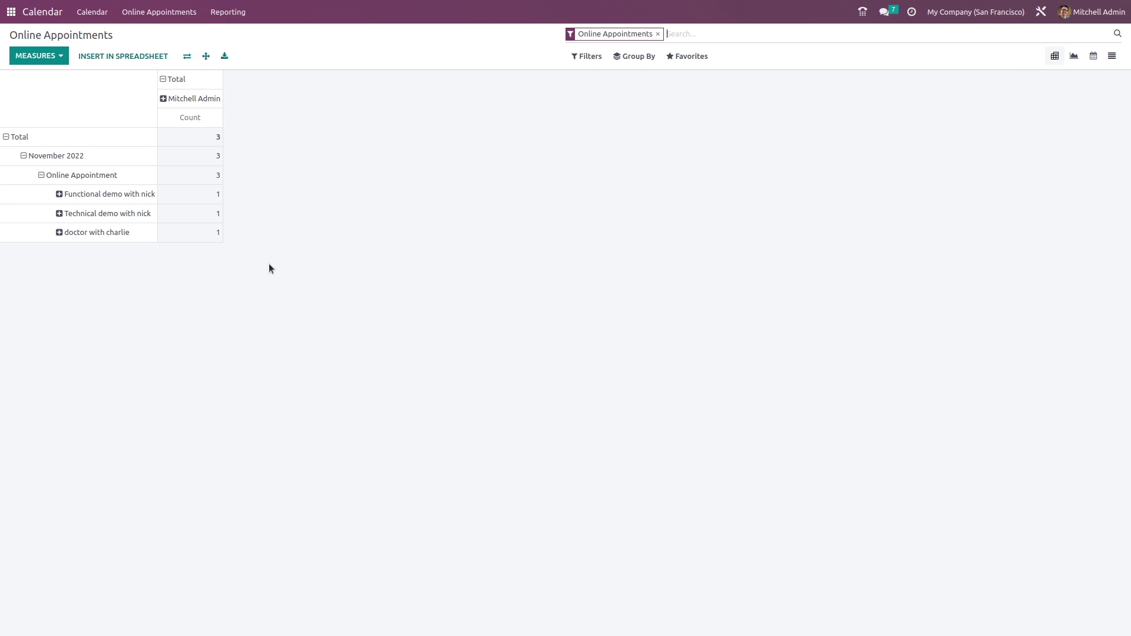
left_click(1087, 59)
left_click(1074, 56)
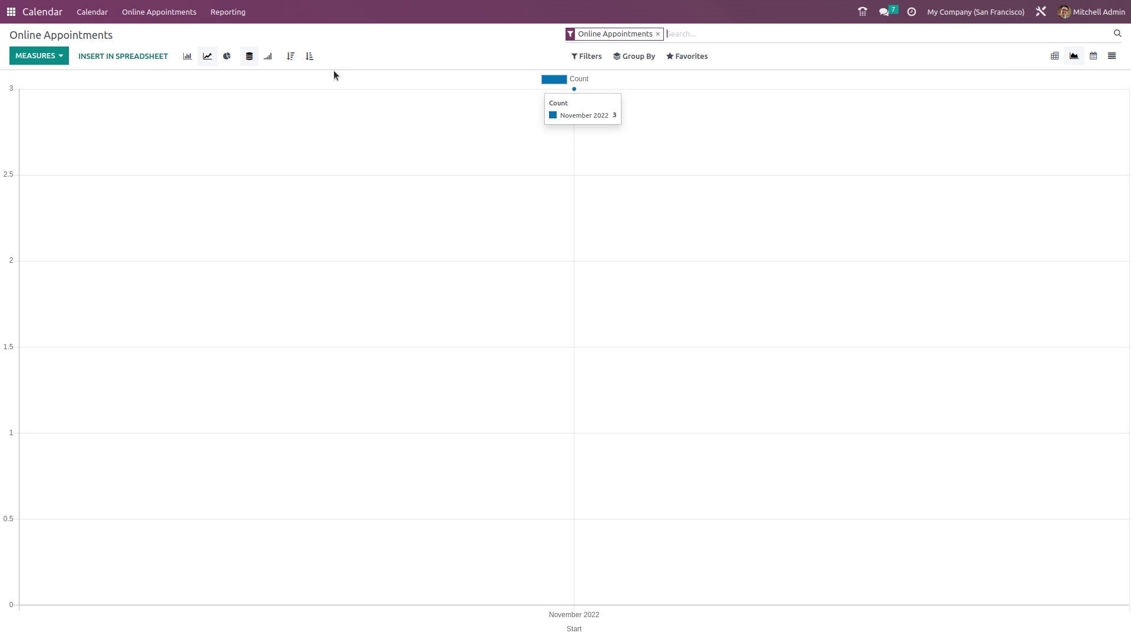
View the report as bar, pie, list and calendar, then open All Appointments
left_click(188, 56)
left_click(229, 58)
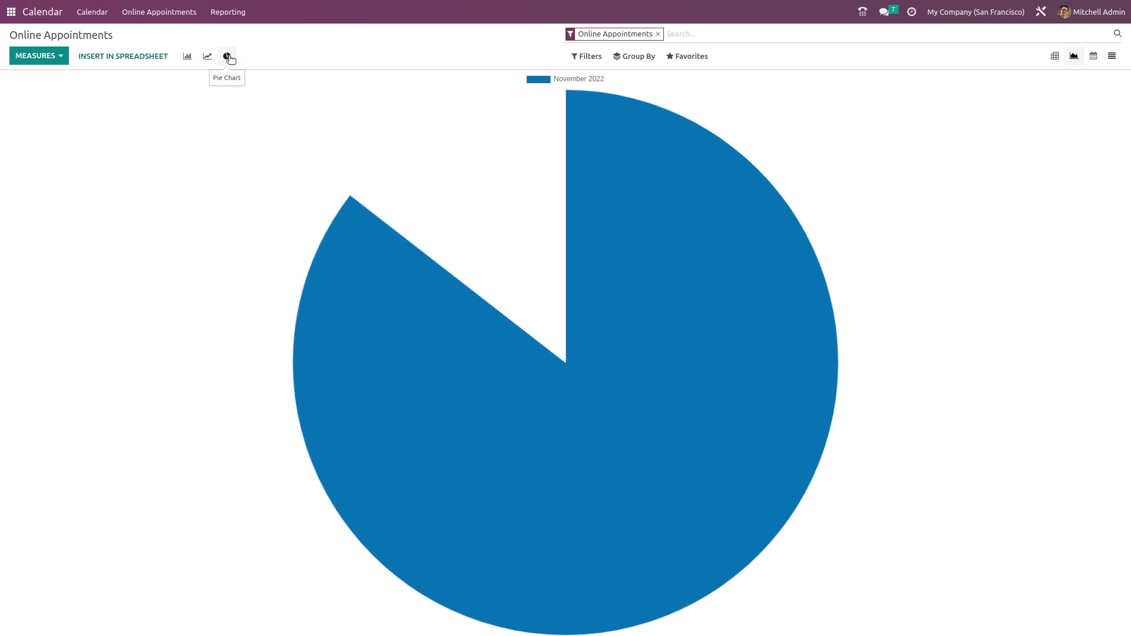
left_click(1116, 58)
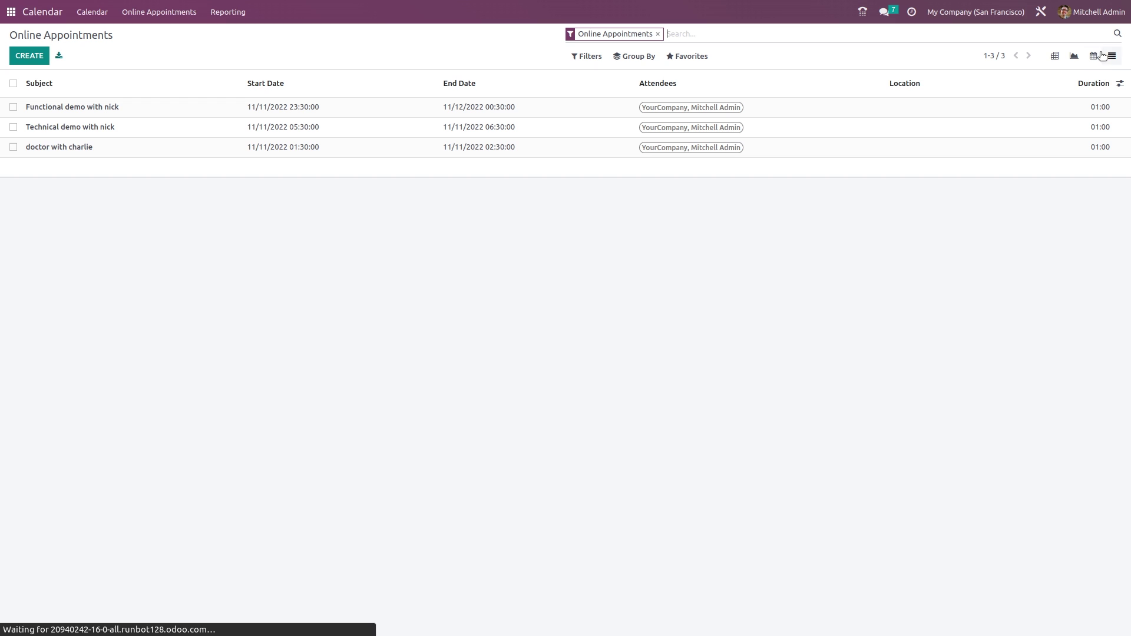
left_click(1096, 57)
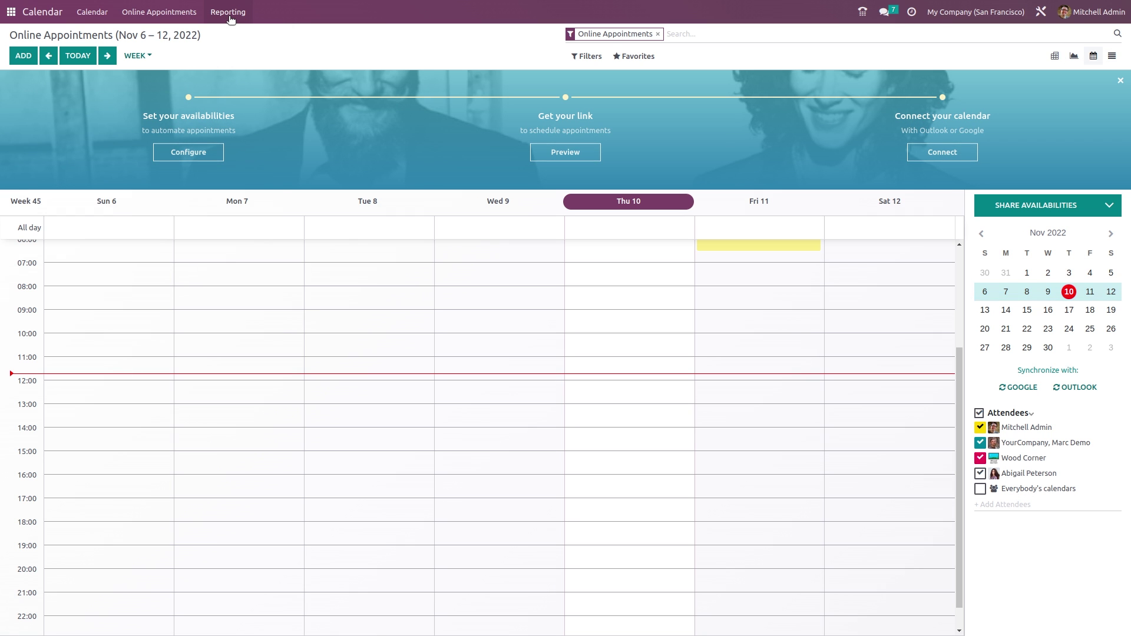
left_click(229, 13)
left_click(240, 53)
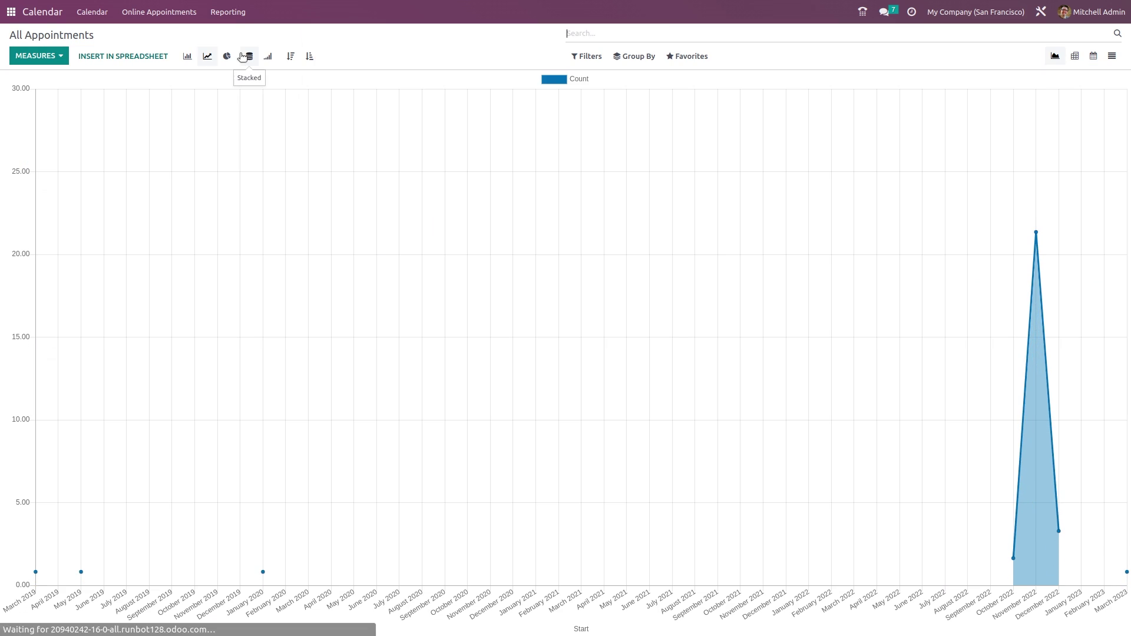
Set the All Appointments chart to an unstacked line chart sorted in ascending order
left_click(187, 57)
left_click(207, 59)
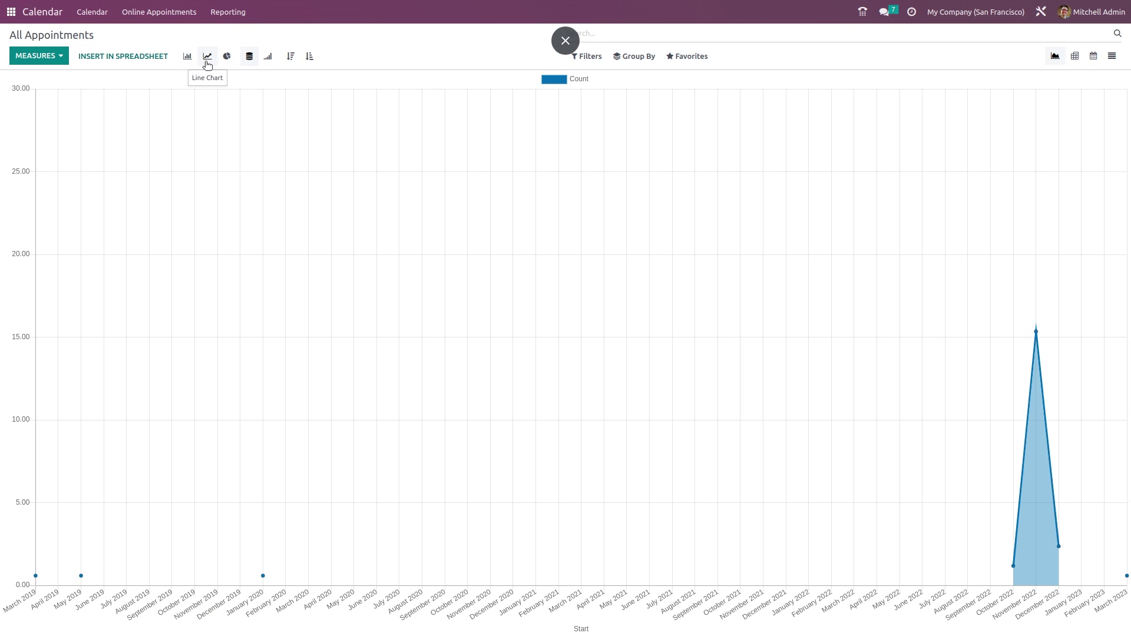
left_click(245, 57)
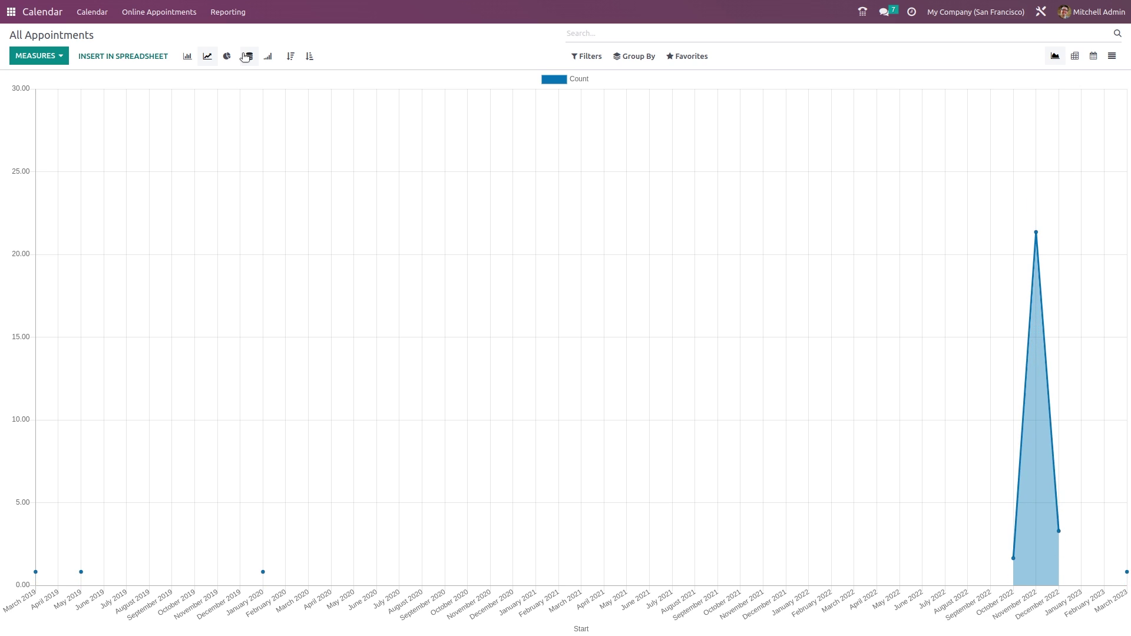
left_click(289, 55)
left_click(310, 57)
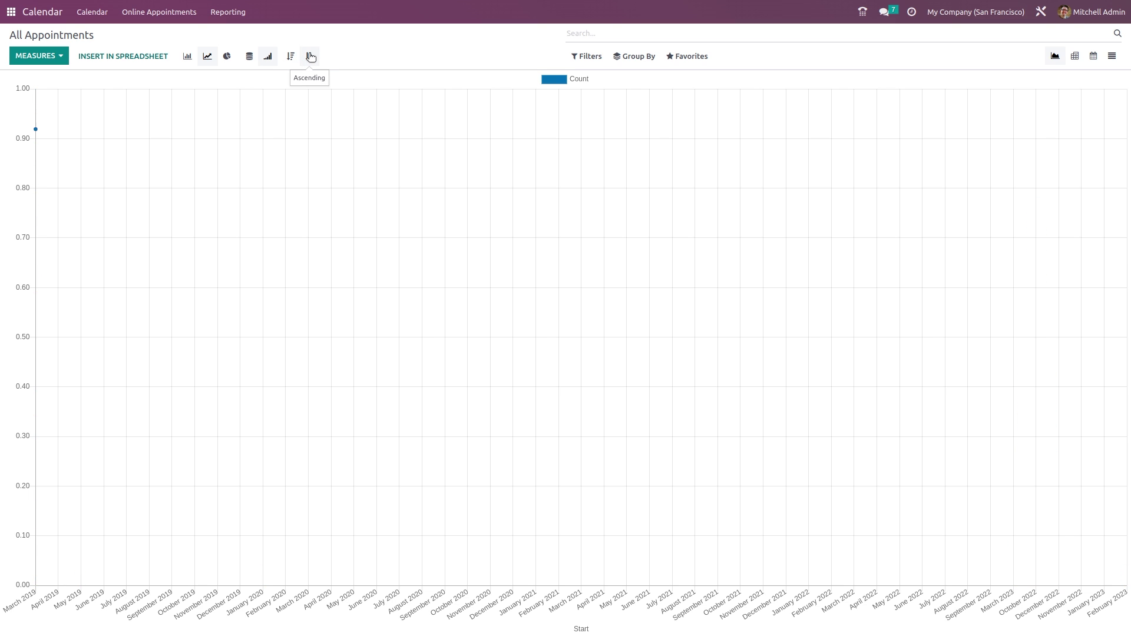
left_click(587, 59)
mouse_move(688, 57)
left_click(507, 48)
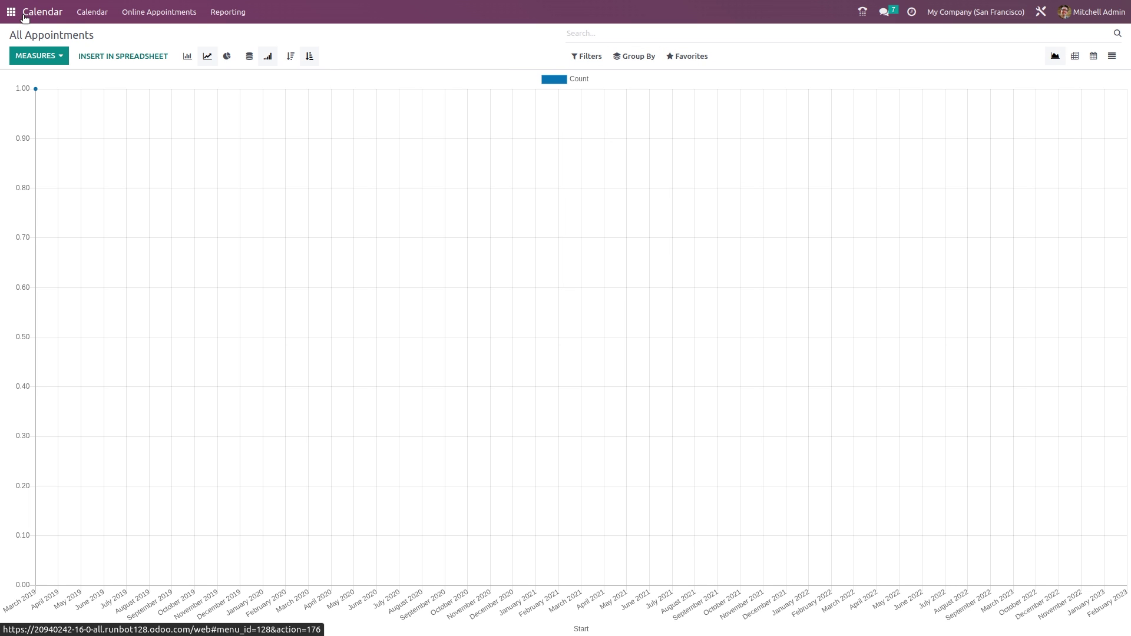
left_click(52, 13)
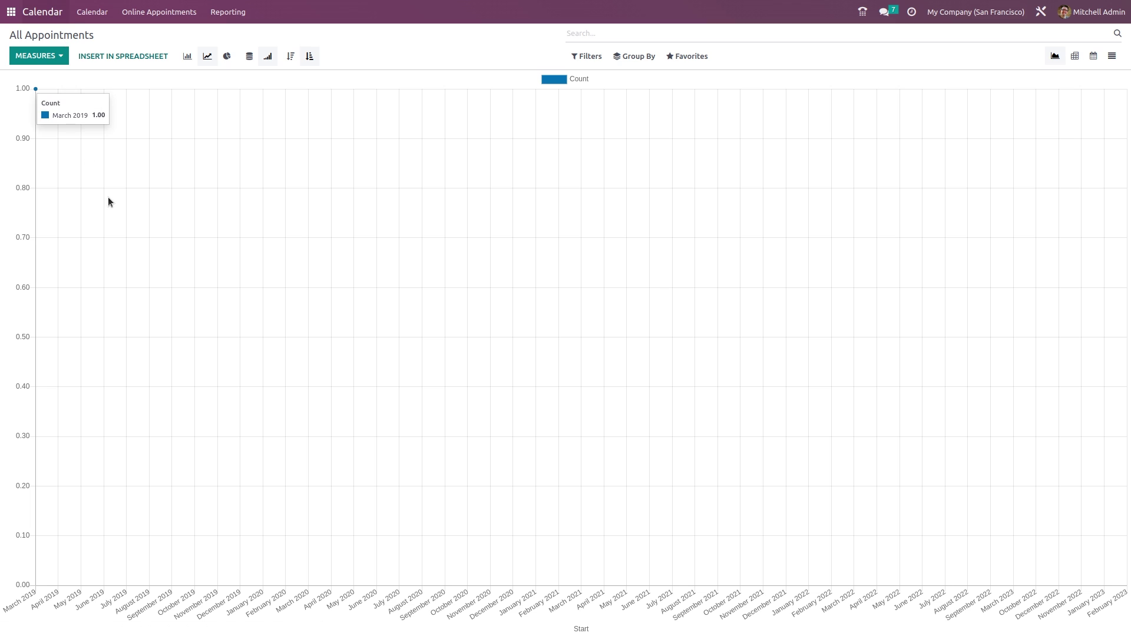